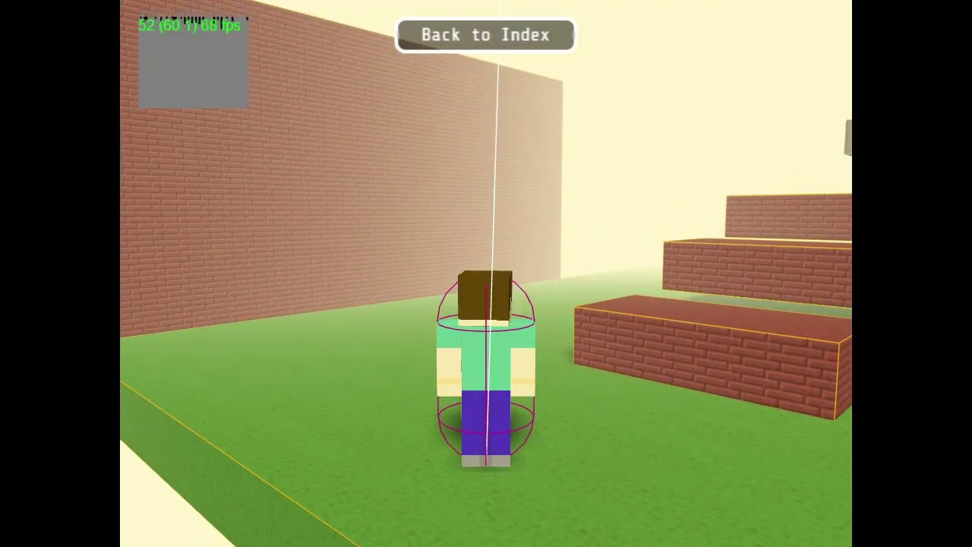
Walk the Human character up the brick steps and onto the wooden crates.
key(Right)
key(Up)
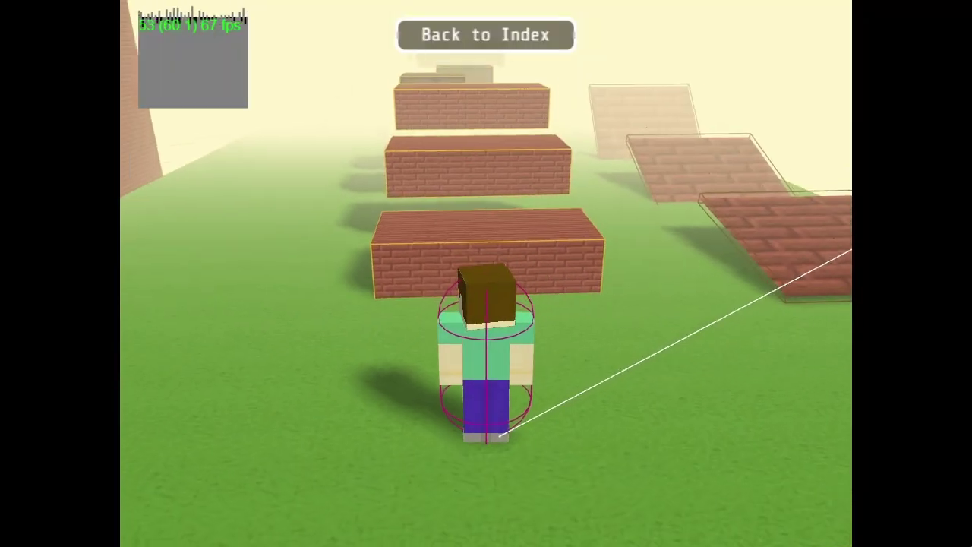
key(Up)
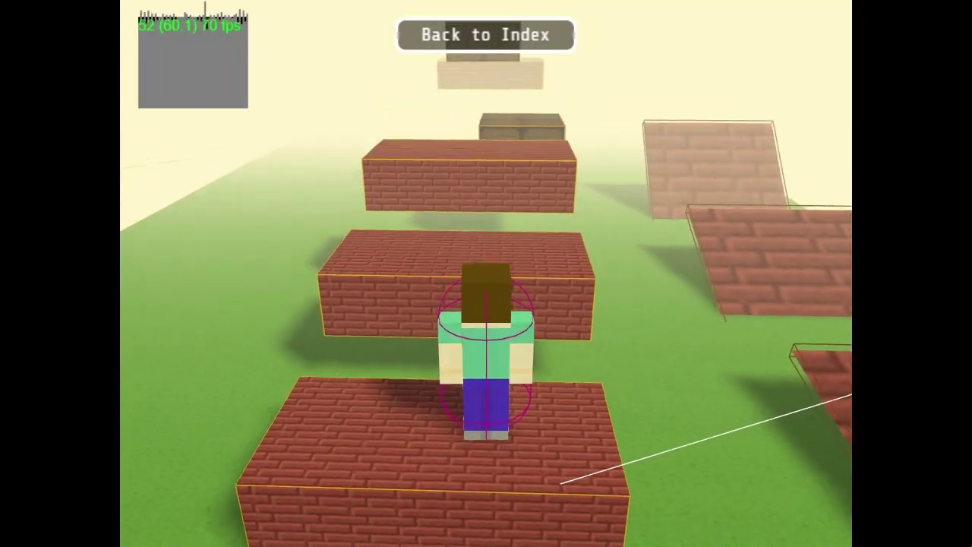
key(Up)
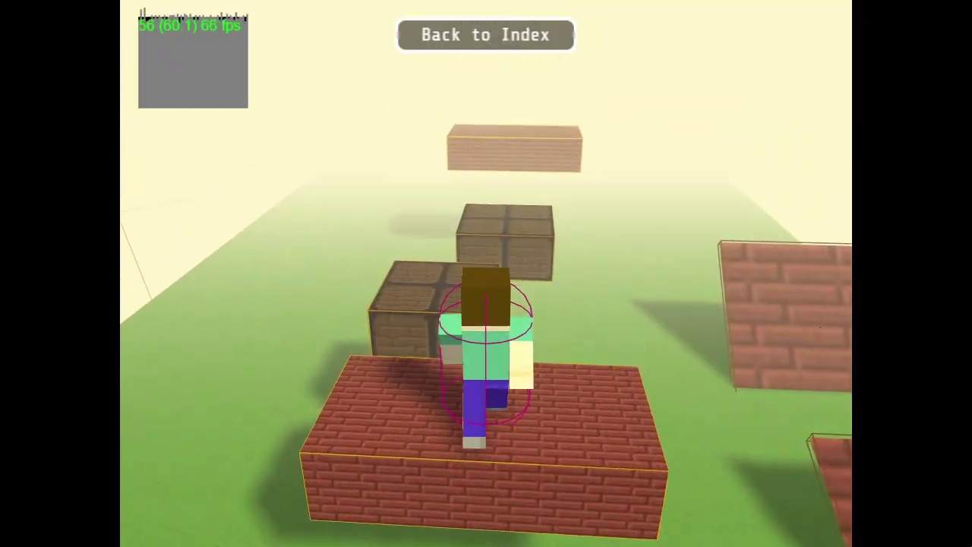
key(Up)
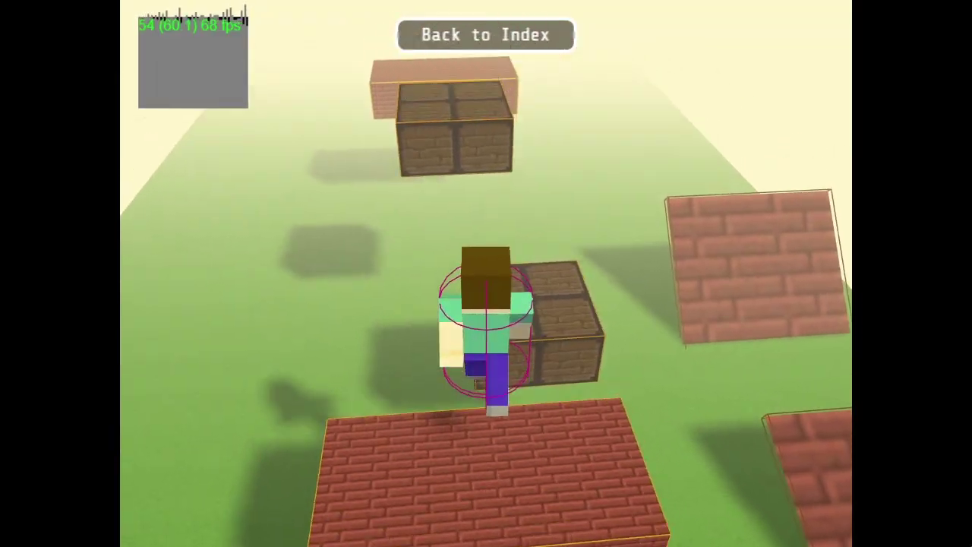
key(Right)
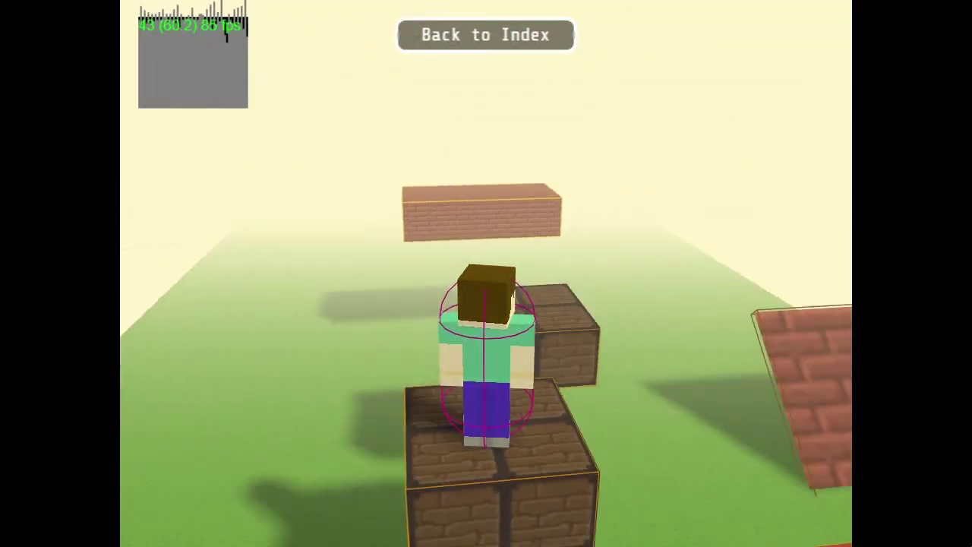
key(Up)
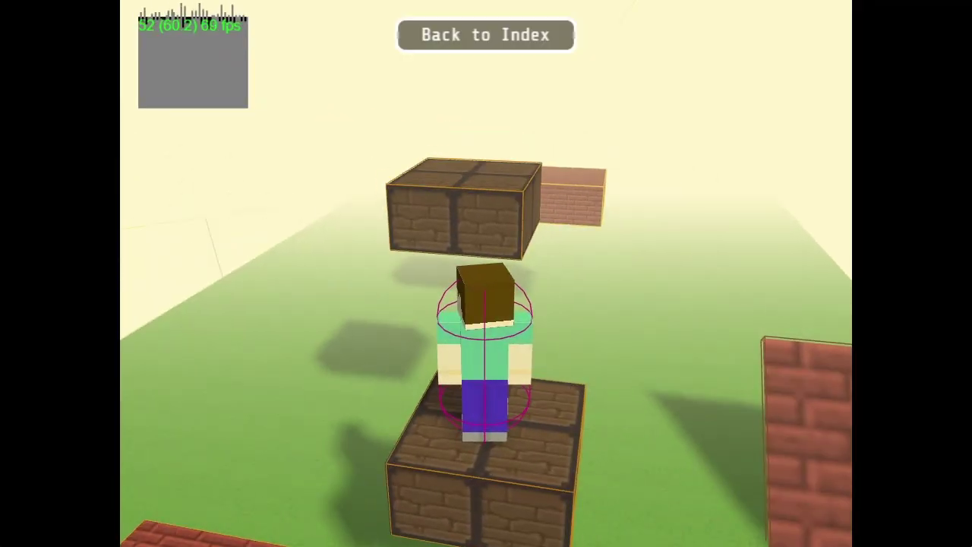
Swing the camera around the character, then scroll the itch.io page down to Download Now.
key(Right)
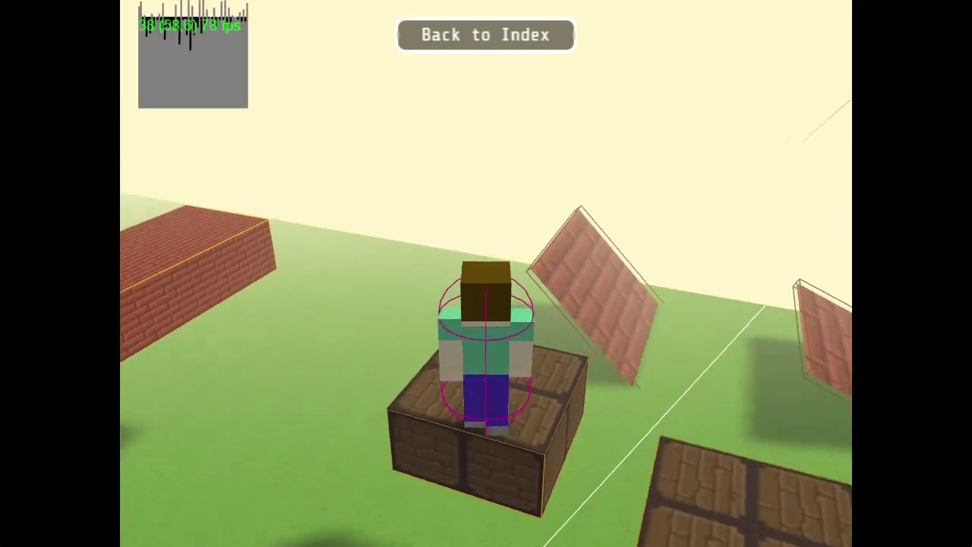
key(Left)
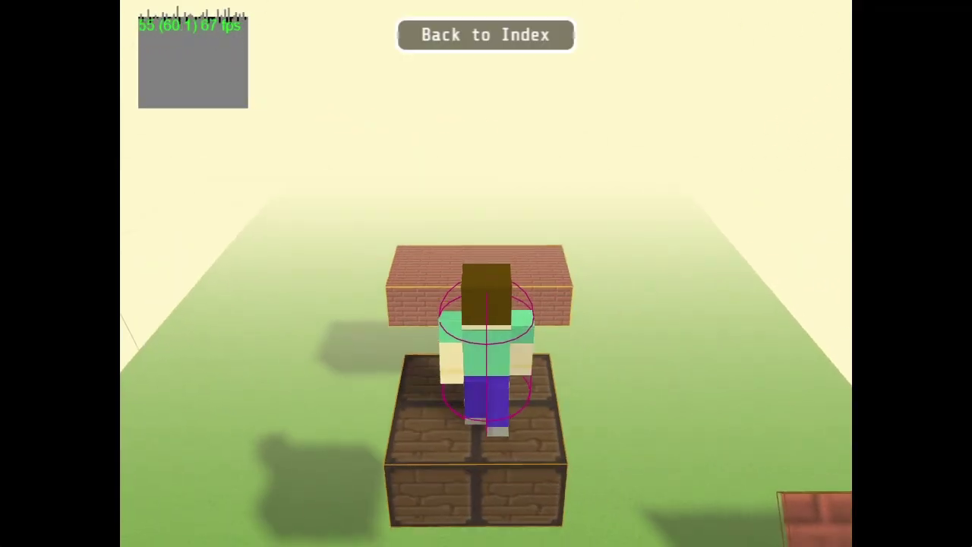
key(Down)
key(Right)
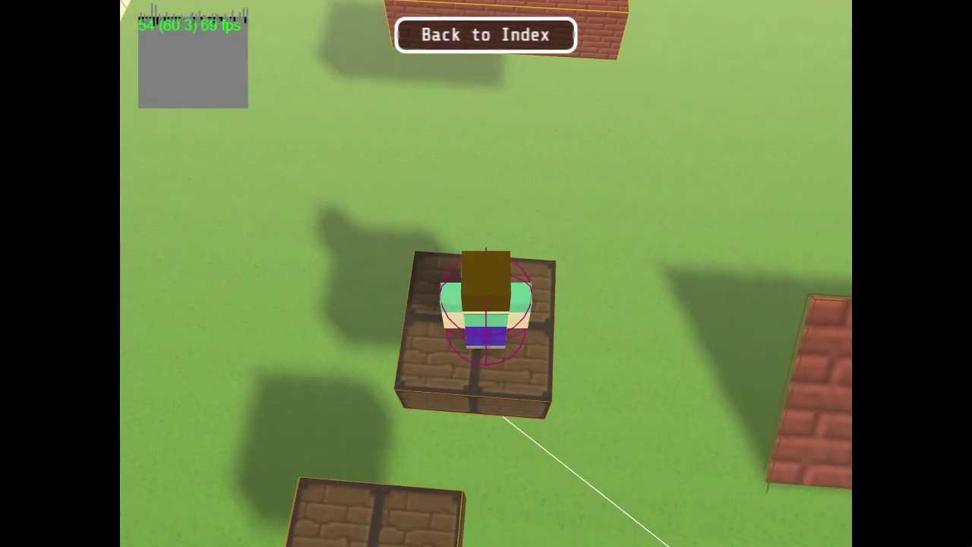
key(Up)
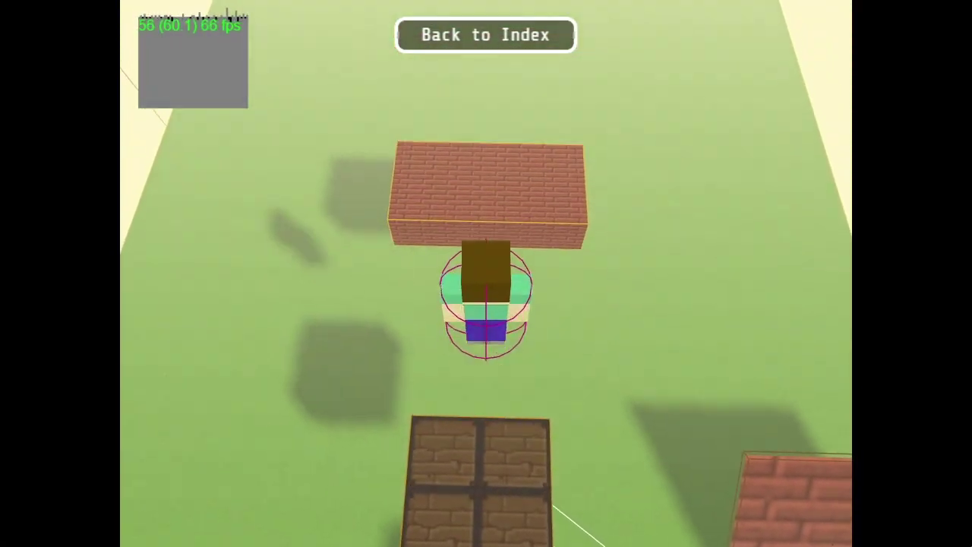
key(Up)
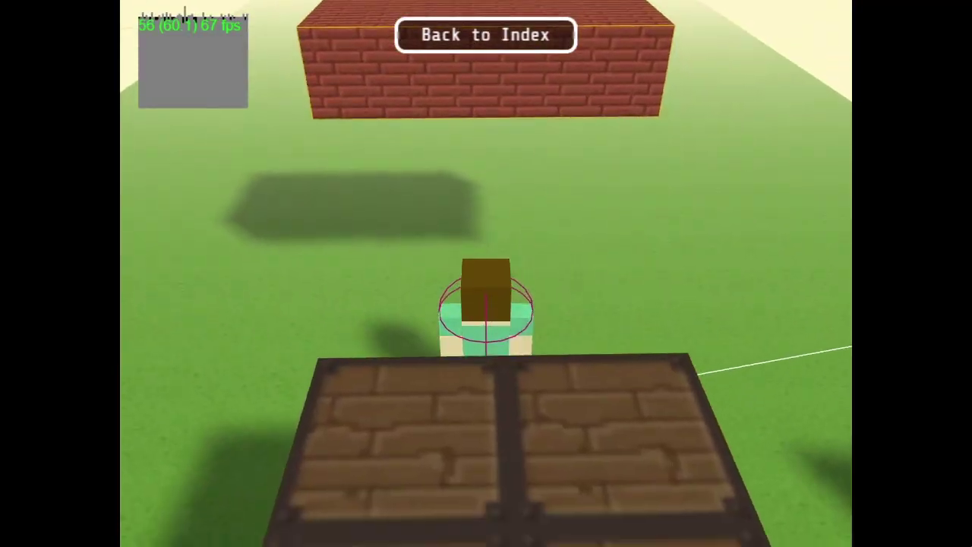
key(Left)
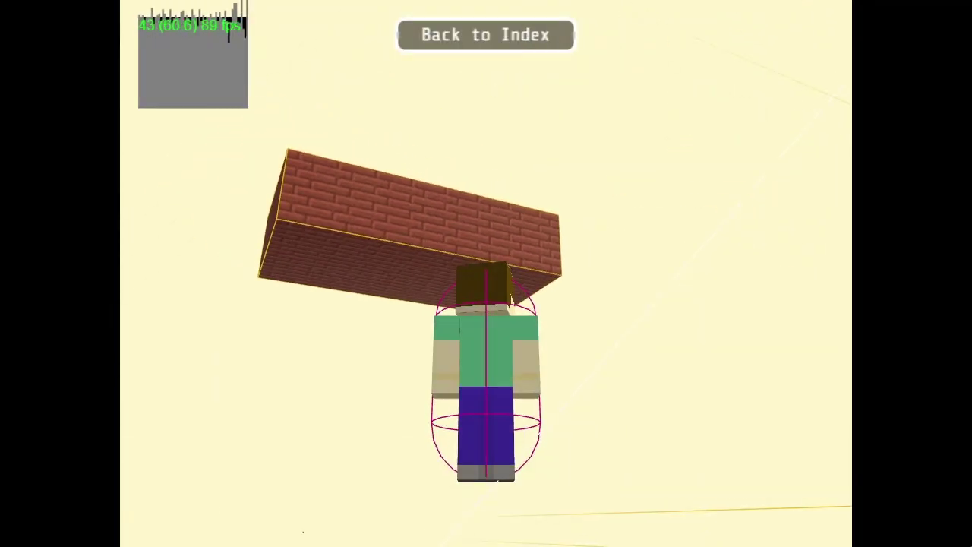
key(Right)
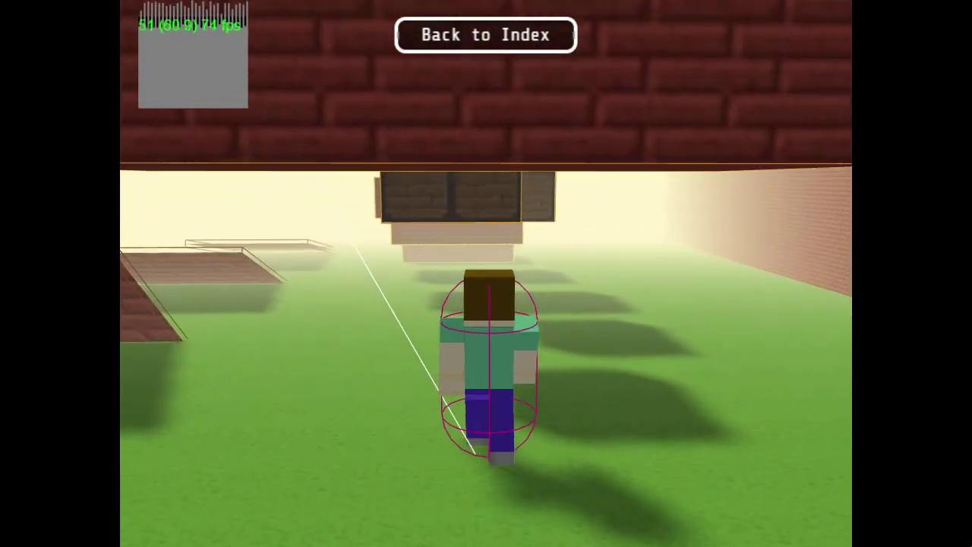
key(Left)
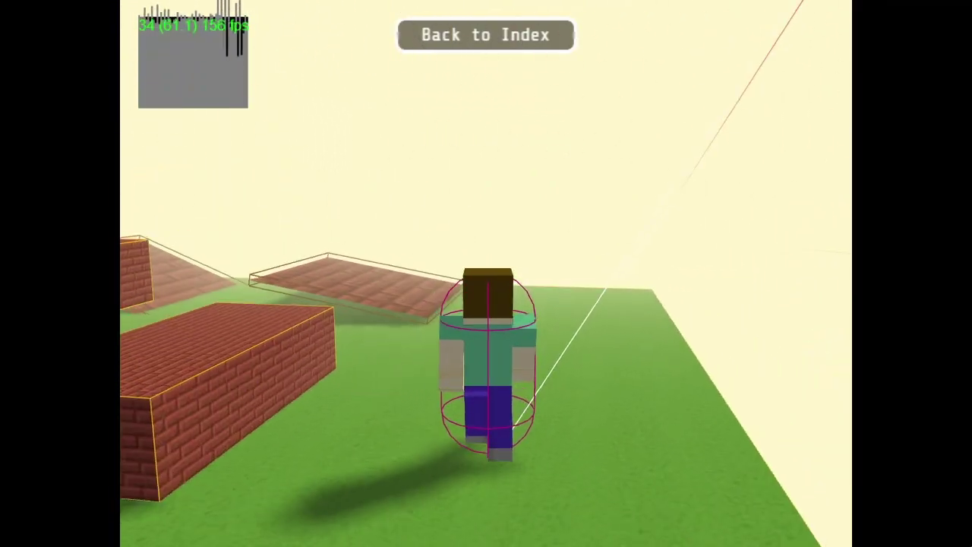
scroll(578, 314, down, 3)
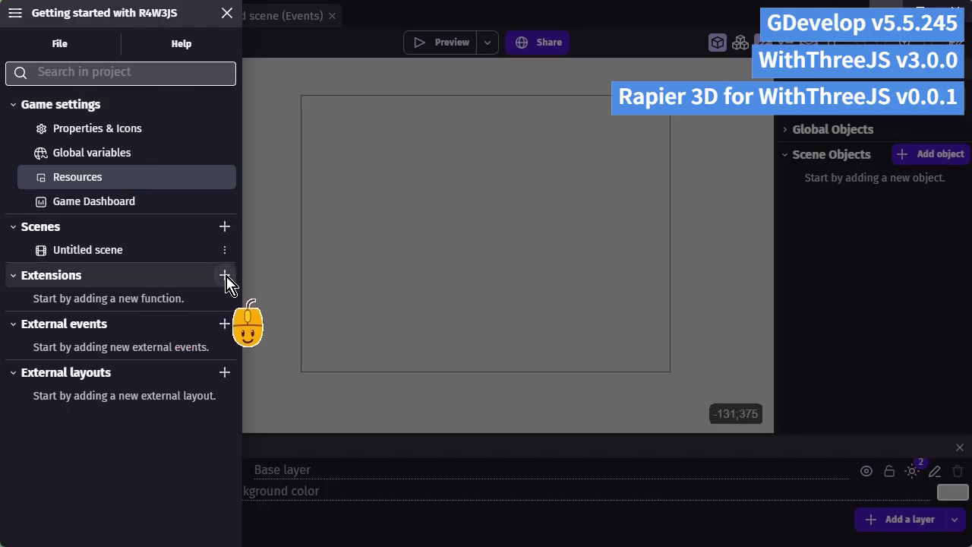
Import the WithThreeJS3.0.0.json and R4W3JS0.0.1.json extension files into the project.
click(225, 275)
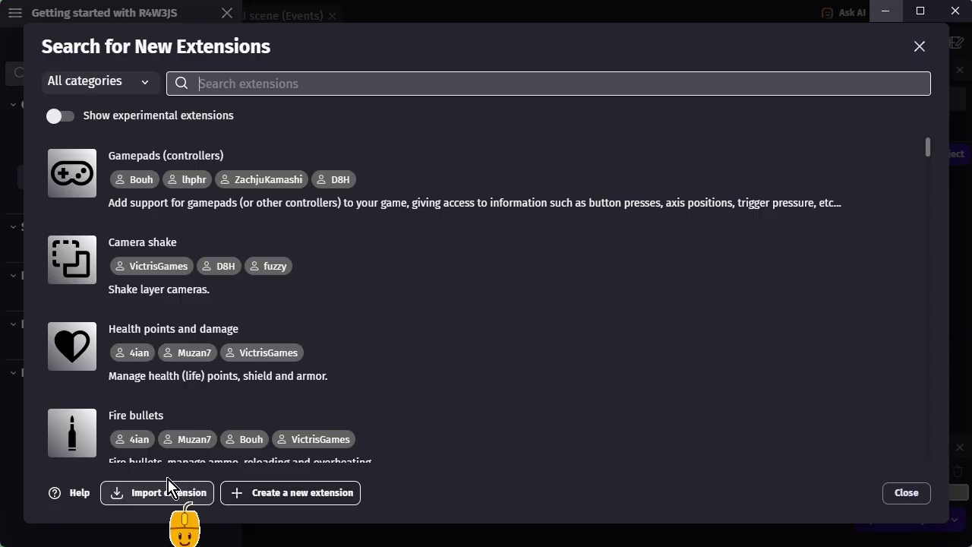
click(169, 485)
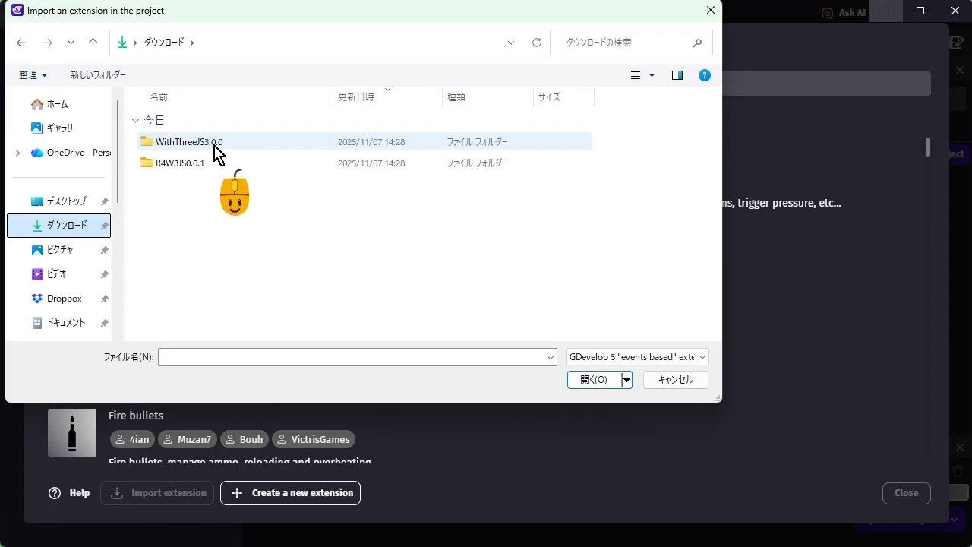
click(215, 148)
double_click(215, 148)
click(215, 149)
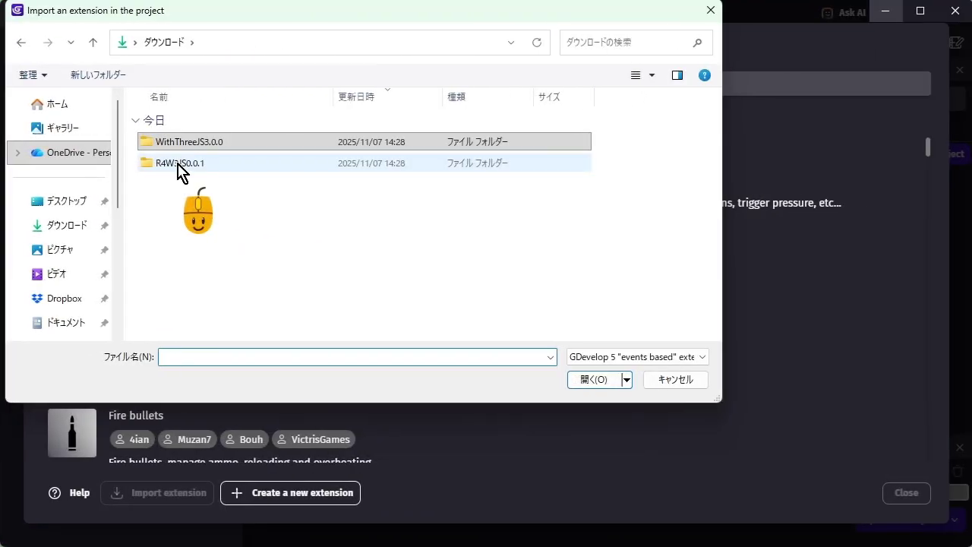
double_click(181, 162)
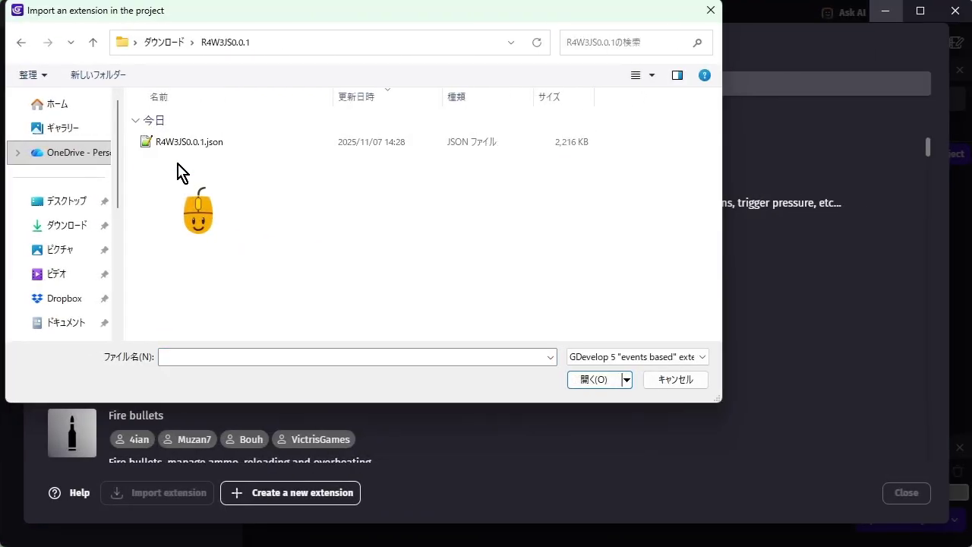
click(179, 146)
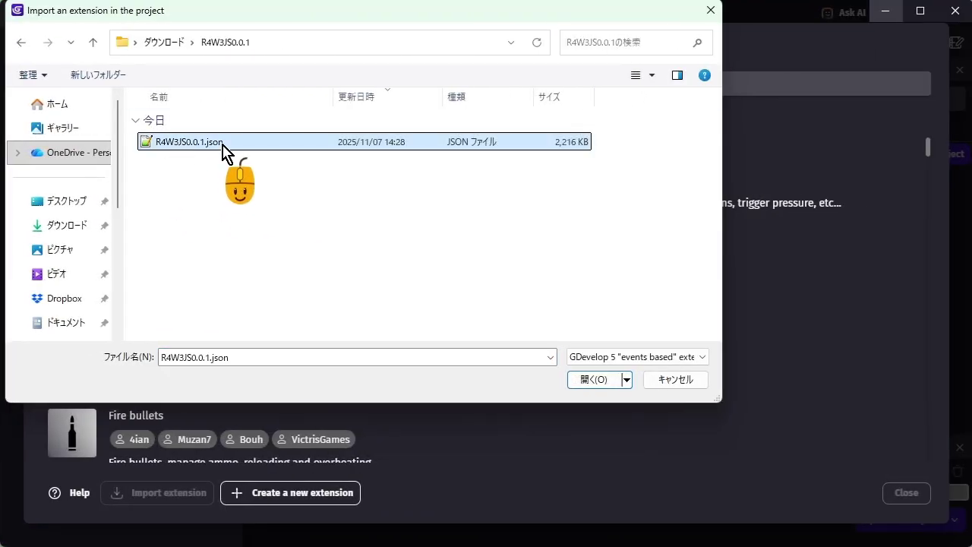
click(596, 378)
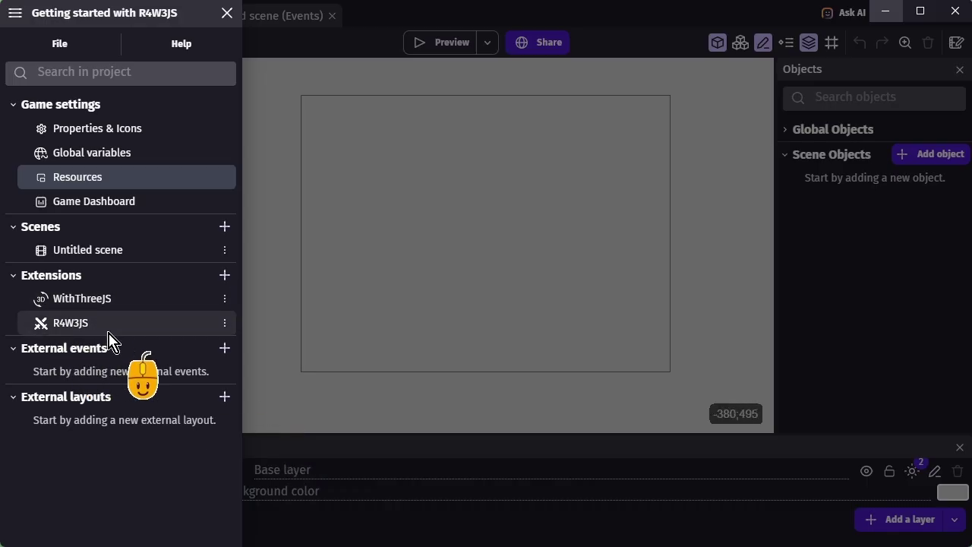
Create a Tiled Sprite object named Ground textured with grass.png.
click(227, 13)
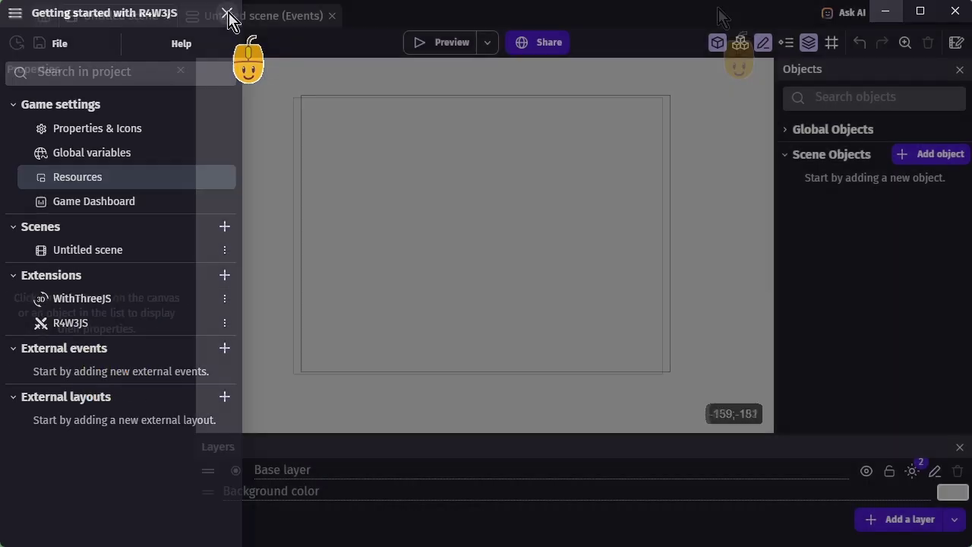
click(933, 153)
click(145, 194)
double_click(53, 122)
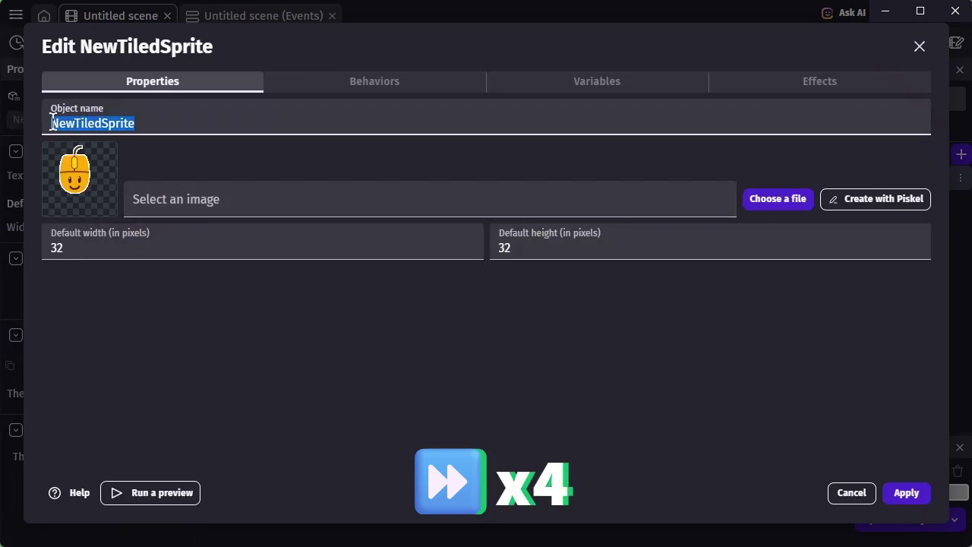
click(790, 201)
click(233, 258)
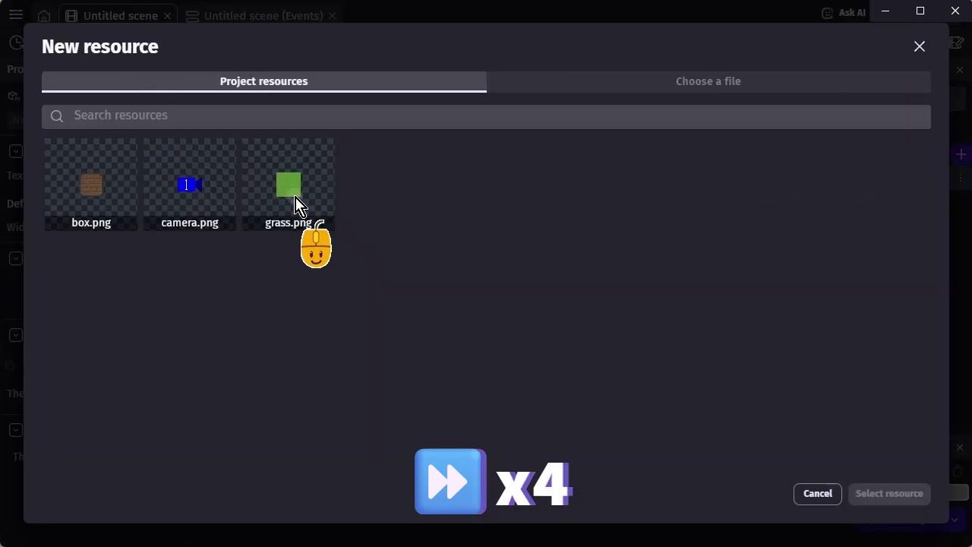
click(297, 204)
click(890, 492)
Give Ground the 3D Box Projection behavior and apply.
click(360, 86)
click(486, 295)
scroll(327, 235, down, 10)
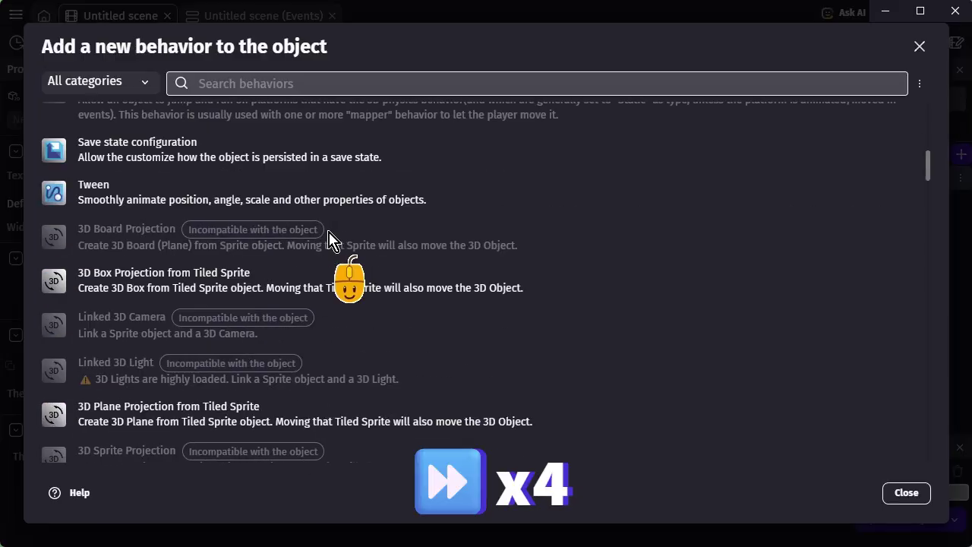
scroll(227, 212, down, 2)
click(175, 200)
scroll(222, 261, down, 1)
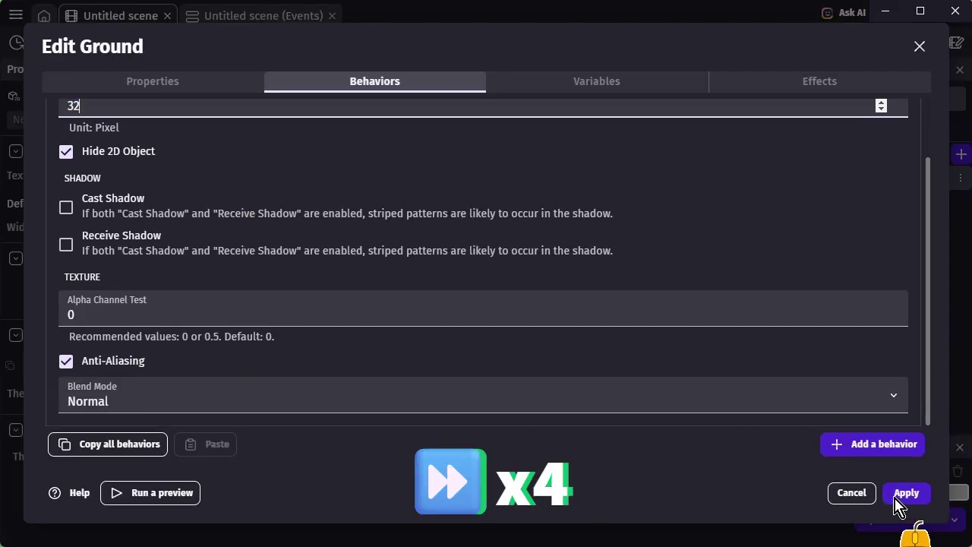
click(906, 492)
Place a Ground instance at 256 by 256, centred in the scene.
drag(820, 182, 408, 190)
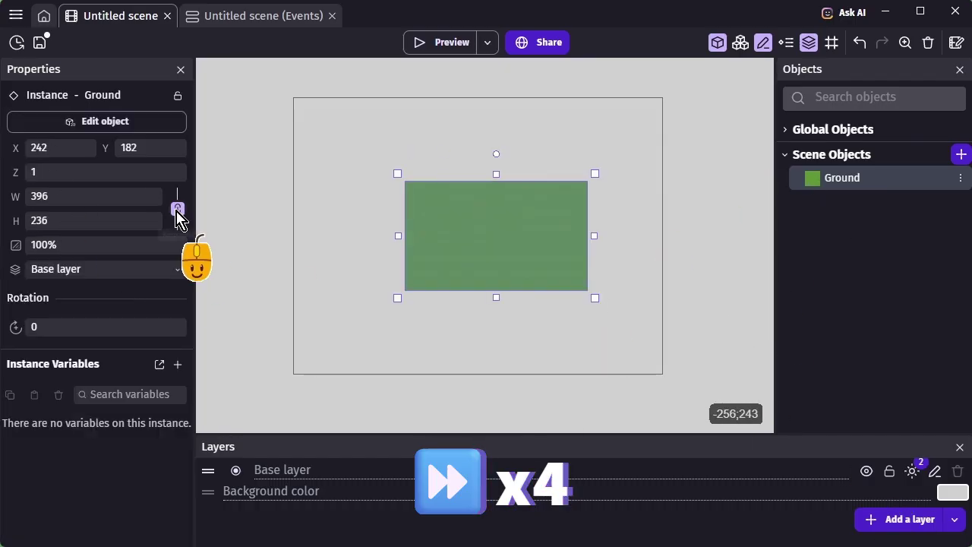
triple_click(61, 196)
text(256)
triple_click(61, 221)
text(256)
drag(509, 252, 542, 246)
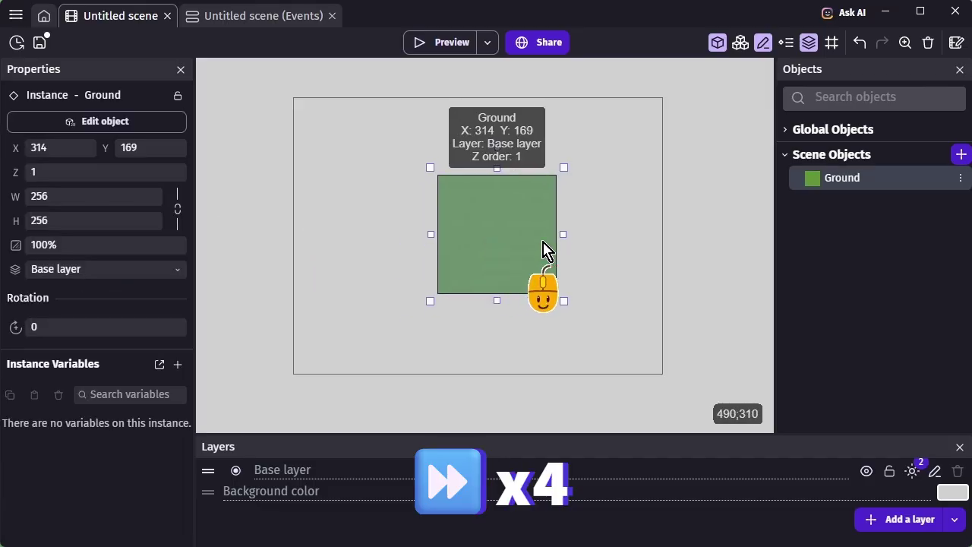
Create a Camera sprite from a project image with the Linked 3D Camera behavior.
click(961, 154)
click(136, 156)
shift+click(49, 123)
text(Camera)
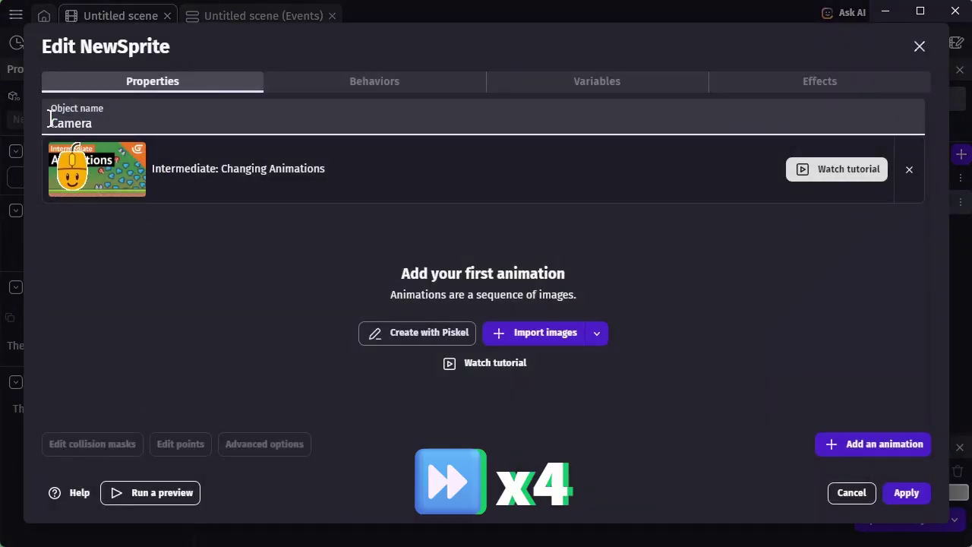
click(597, 333)
click(651, 388)
click(885, 493)
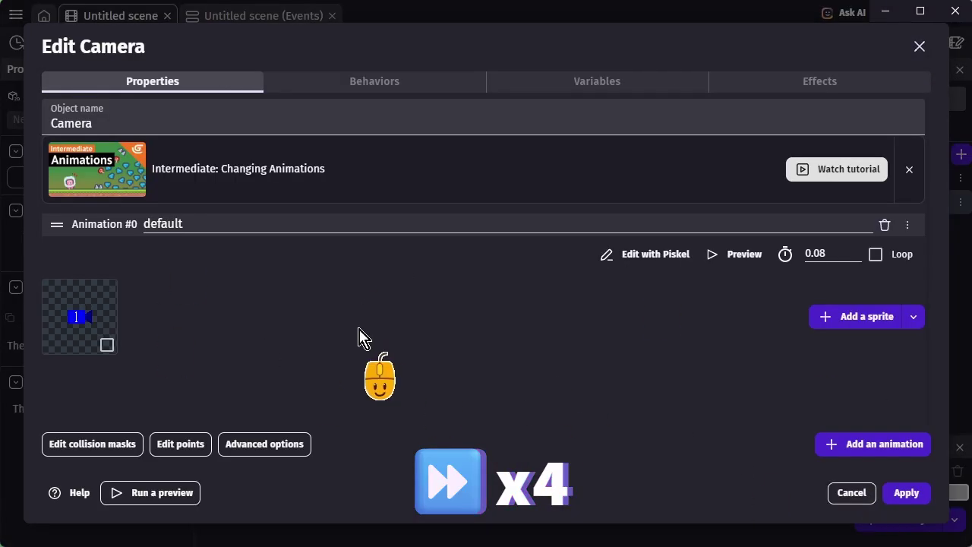
click(375, 80)
click(482, 296)
scroll(334, 274, down, 5)
scroll(318, 267, down, 3)
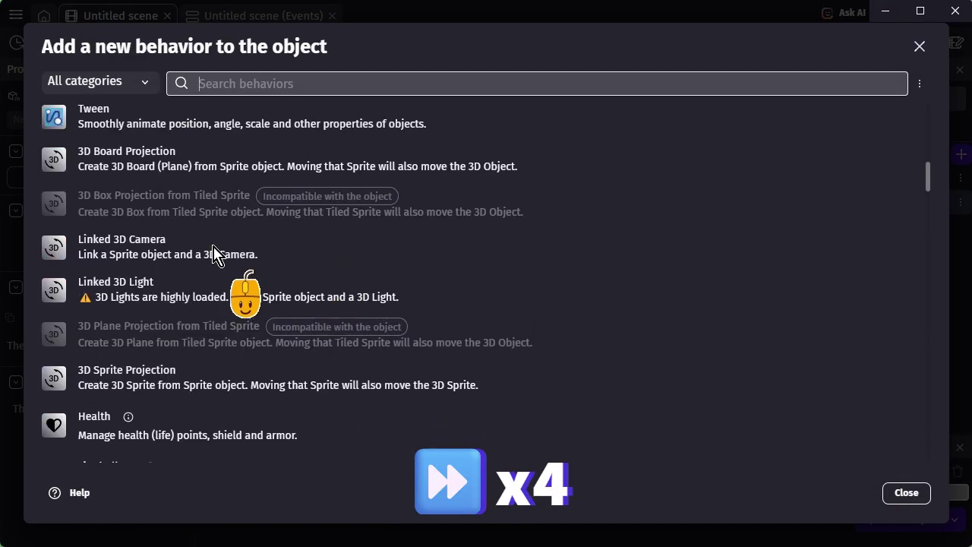
click(248, 251)
click(905, 493)
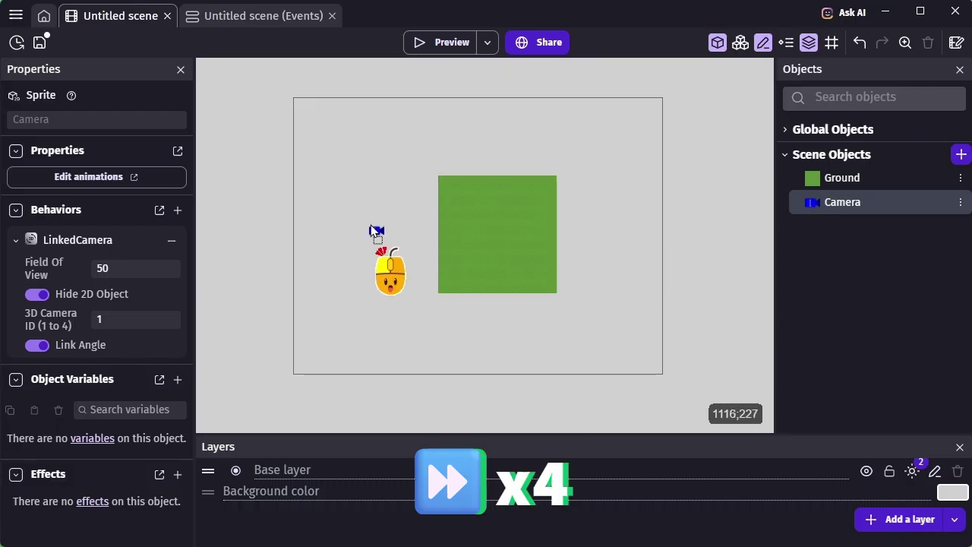
Place a Camera instance left of the ground and check the Z values.
drag(811, 210, 378, 231)
click(61, 171)
click(524, 270)
double_click(66, 170)
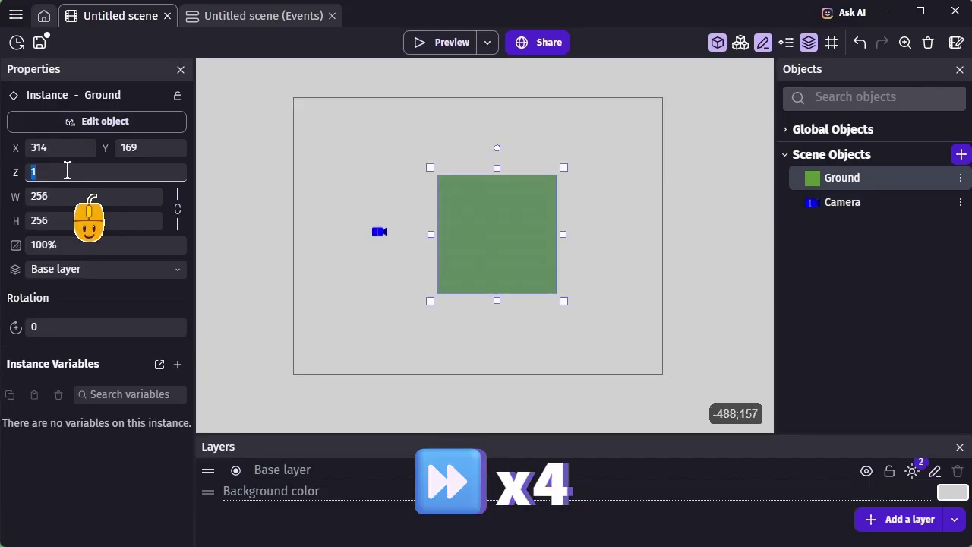
Create a Tiled Sprite named Box textured with box.png.
click(326, 253)
click(960, 154)
click(153, 182)
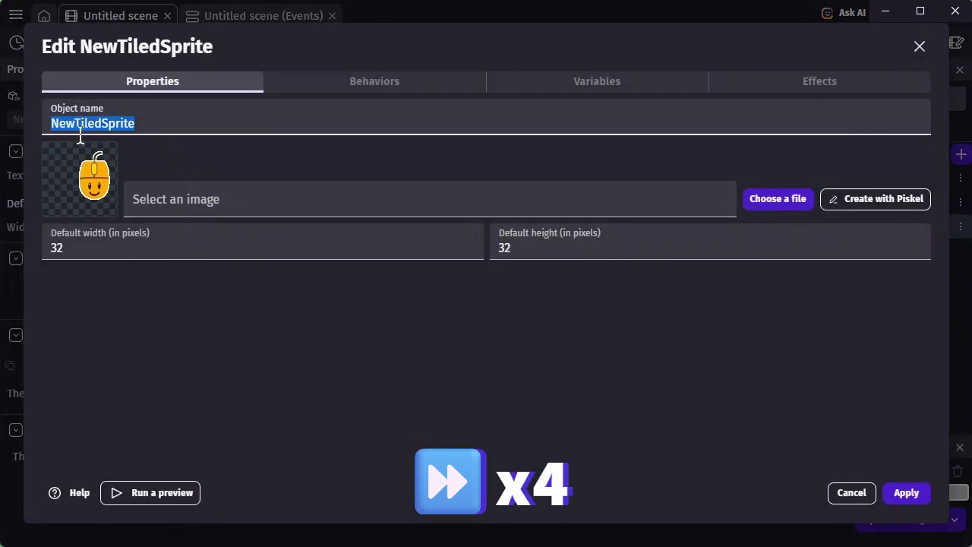
text(Box)
click(228, 199)
click(237, 258)
double_click(113, 222)
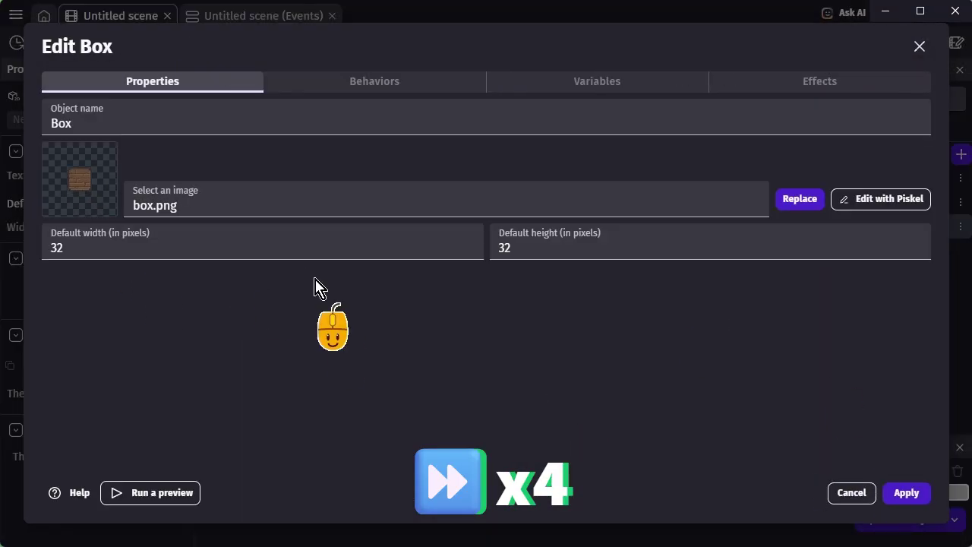
Add 3D Box Projection to Box and place one in the middle of the ground.
click(374, 81)
click(513, 296)
scroll(354, 308, down, 10)
scroll(195, 319, down, 5)
click(195, 280)
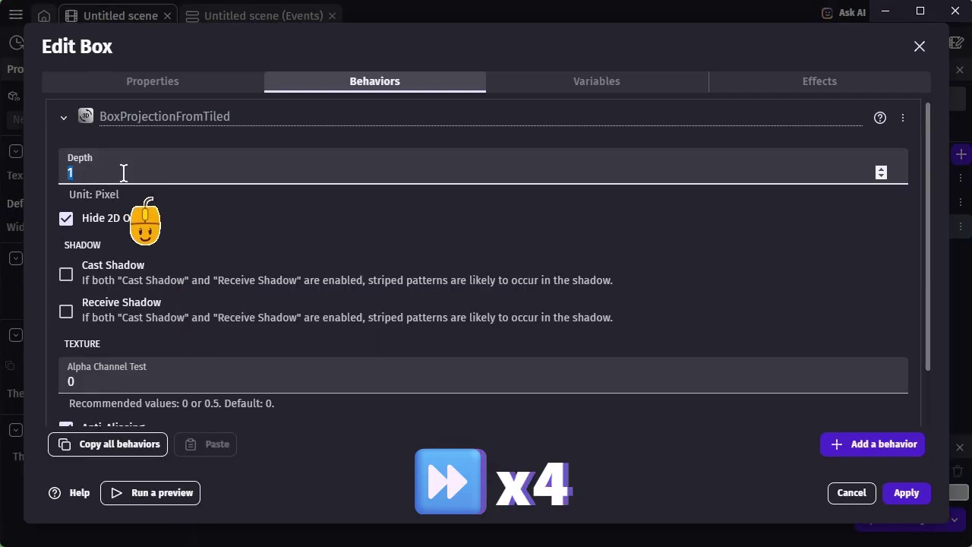
click(905, 493)
drag(487, 227, 490, 225)
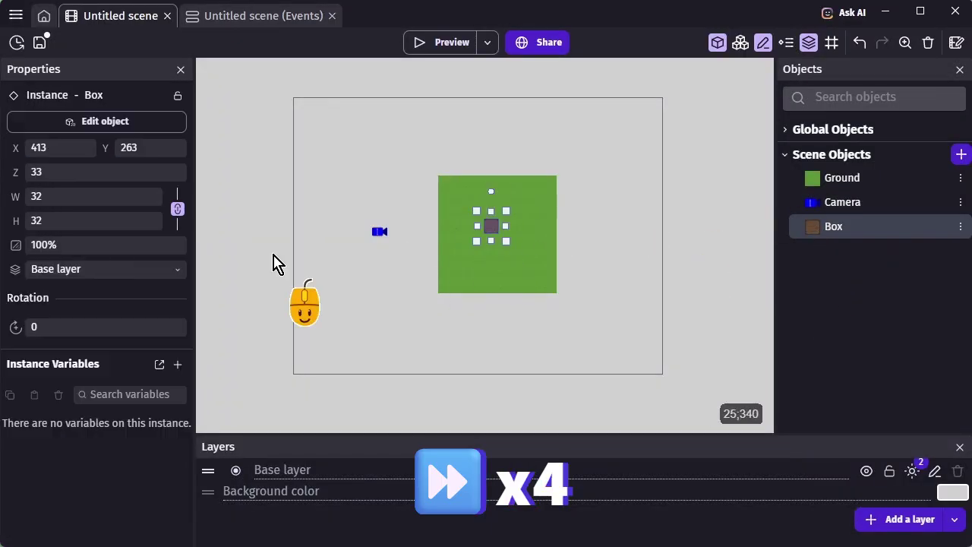
Add an 'At the beginning of the scene' condition in the events.
click(354, 308)
click(256, 17)
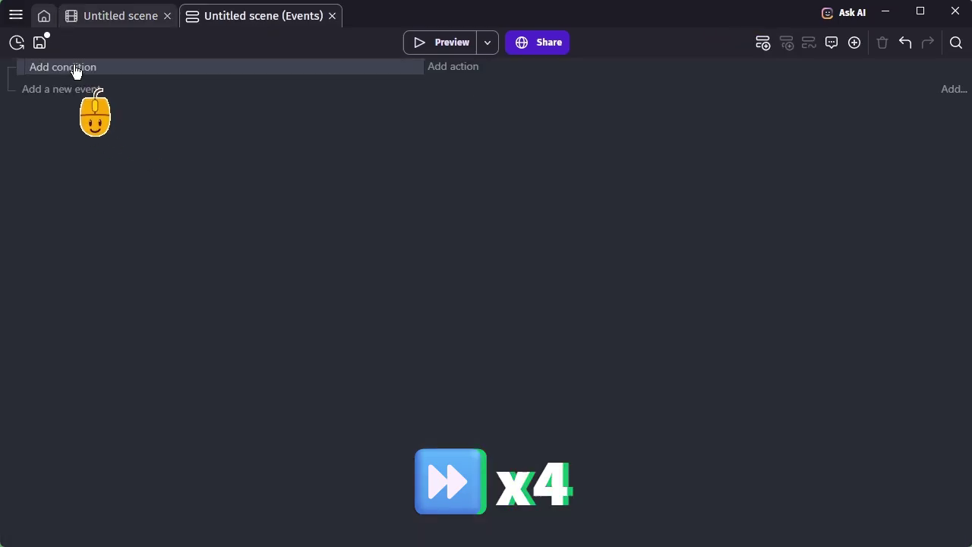
click(76, 67)
click(253, 111)
click(107, 190)
click(163, 238)
Add the 3D Scene > Create 3D Scene action to that event.
click(906, 493)
click(455, 65)
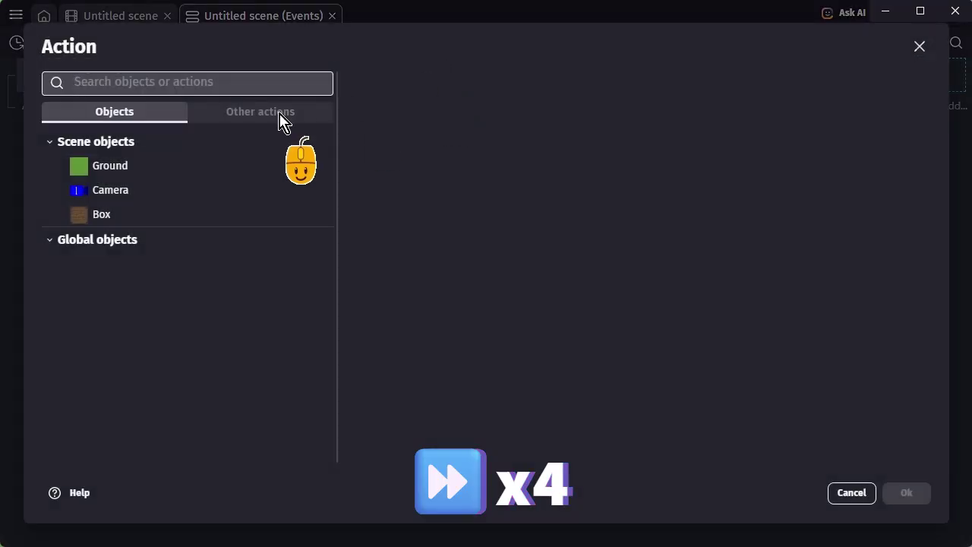
click(260, 112)
click(144, 336)
scroll(144, 313, down, 2)
click(142, 307)
click(169, 279)
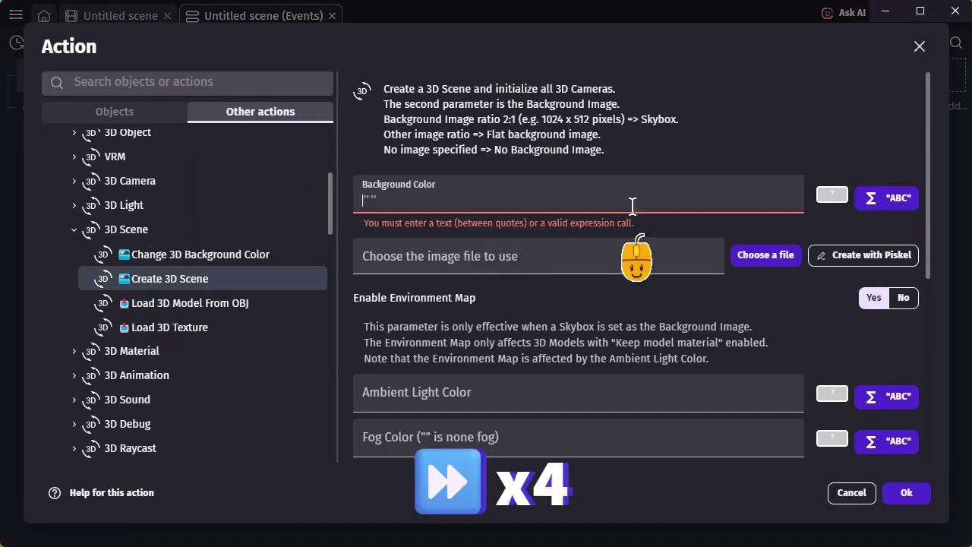
Set a blue background and grey 196;196;196 ambient light for the 3D scene.
click(831, 195)
click(877, 314)
drag(919, 208, 919, 182)
click(698, 194)
scroll(531, 243, down, 2)
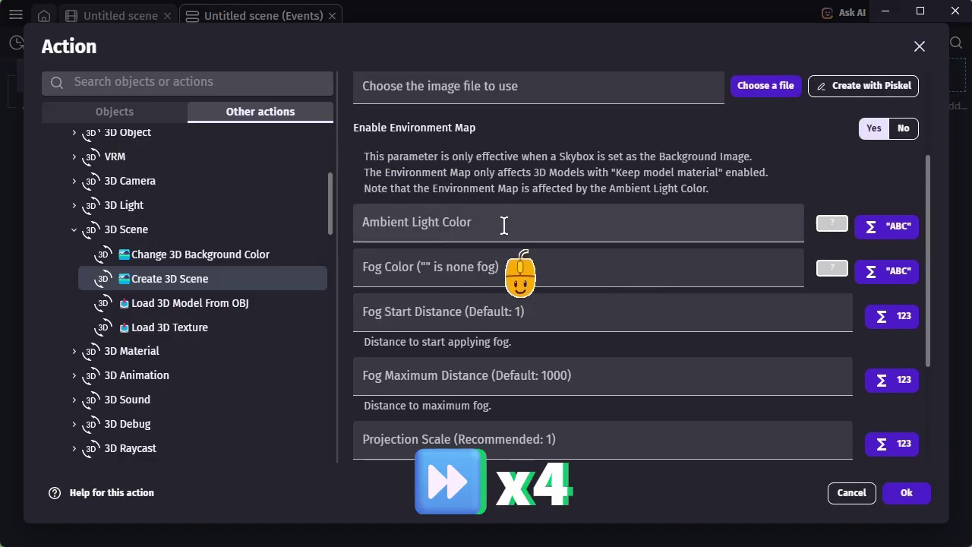
click(830, 223)
drag(818, 260, 804, 278)
click(581, 268)
Set fog "", fog distances 1 and 1000, projection scale 1, and confirm the action.
text("")
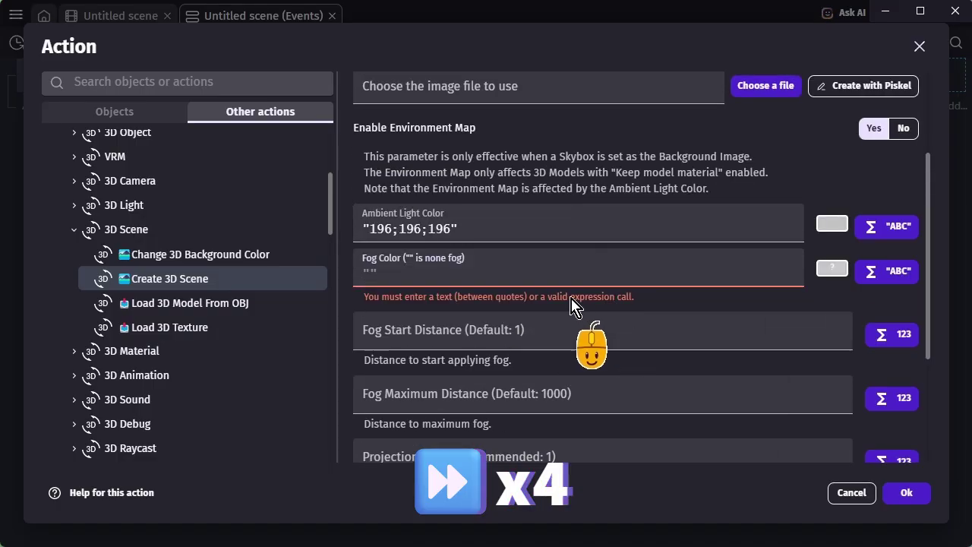
click(560, 315)
text(1)
click(605, 380)
text(1000)
scroll(605, 369, down, 3)
click(573, 308)
text(1)
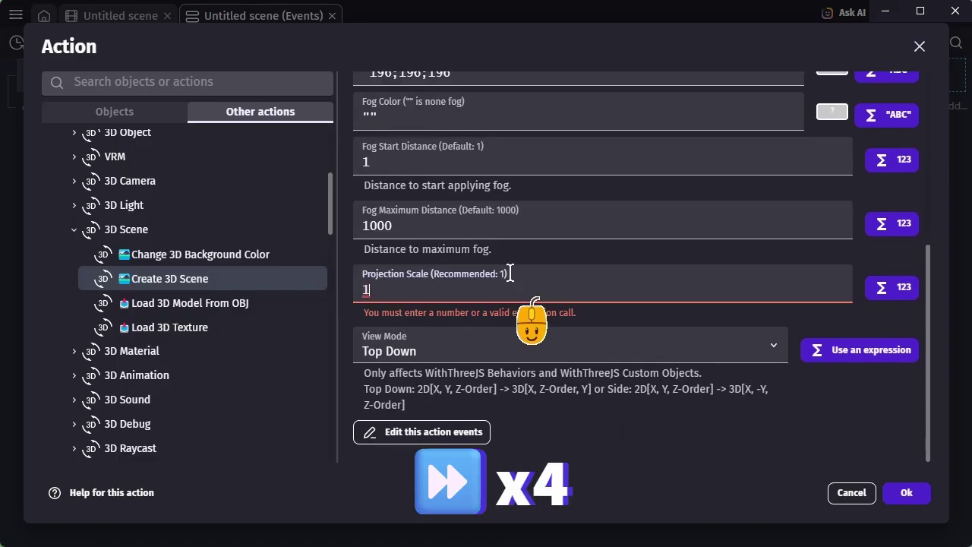
click(903, 489)
Preview the game to see the missing-WithThreeJS warning, then close it.
click(152, 16)
click(258, 15)
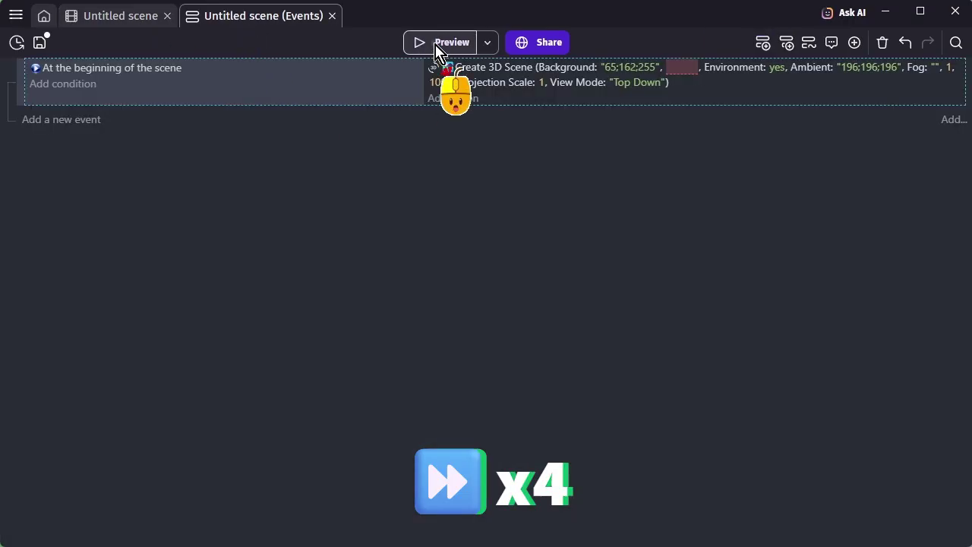
click(436, 42)
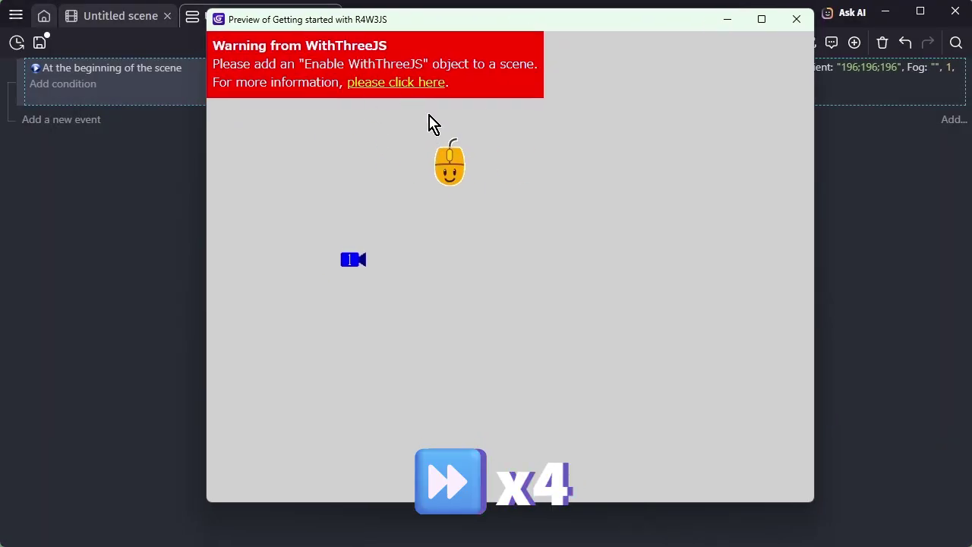
click(797, 19)
click(127, 18)
Add an Enable WithThreeJS object, preview the 3D scene again, and close it.
click(962, 154)
click(167, 258)
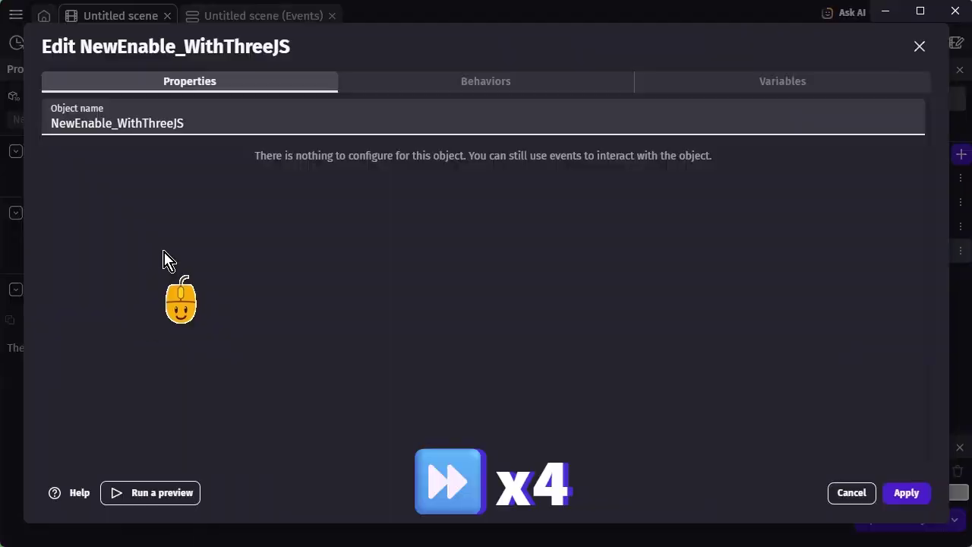
click(906, 492)
click(436, 42)
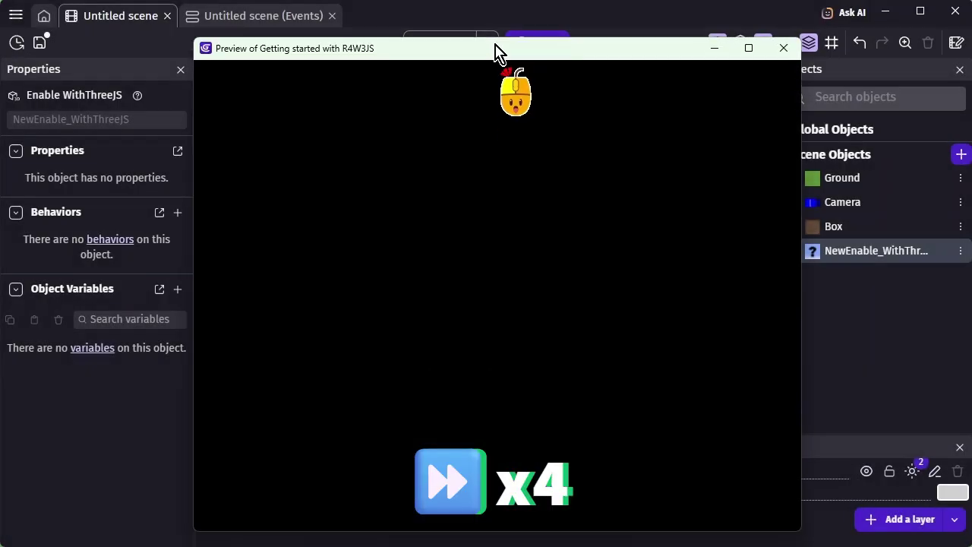
drag(494, 53, 497, 40)
click(687, 4)
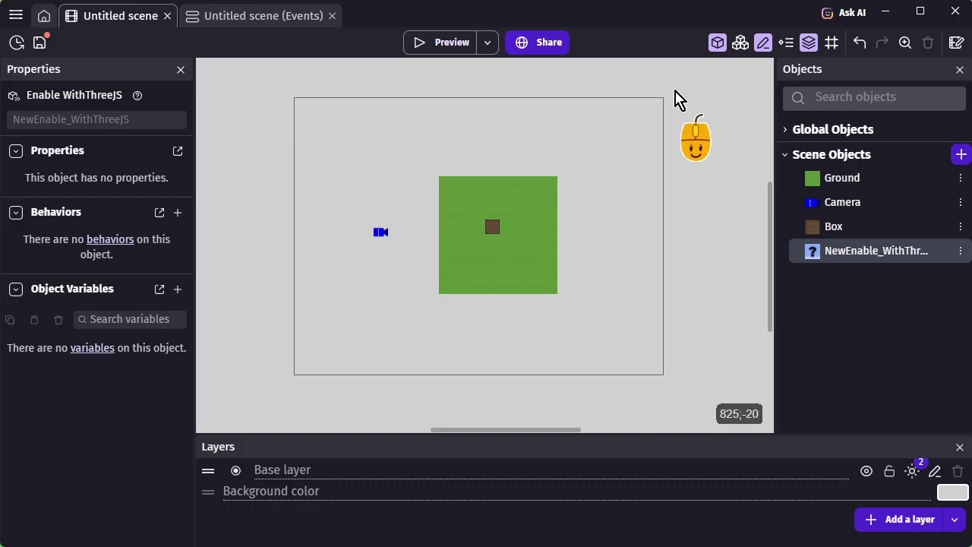
Add the Rapier 3D 'Start Rapier 3D Physics Engine' action to the start event.
click(241, 23)
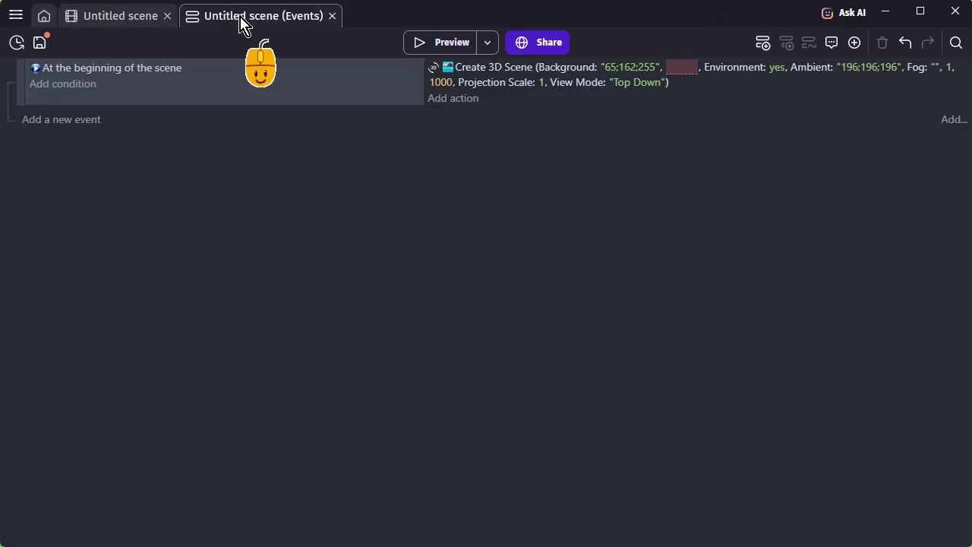
click(454, 101)
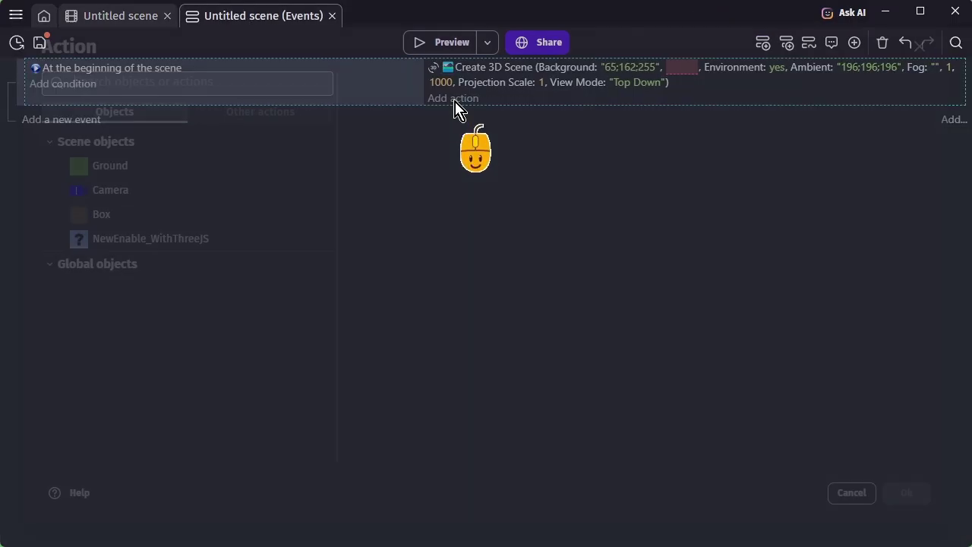
click(259, 114)
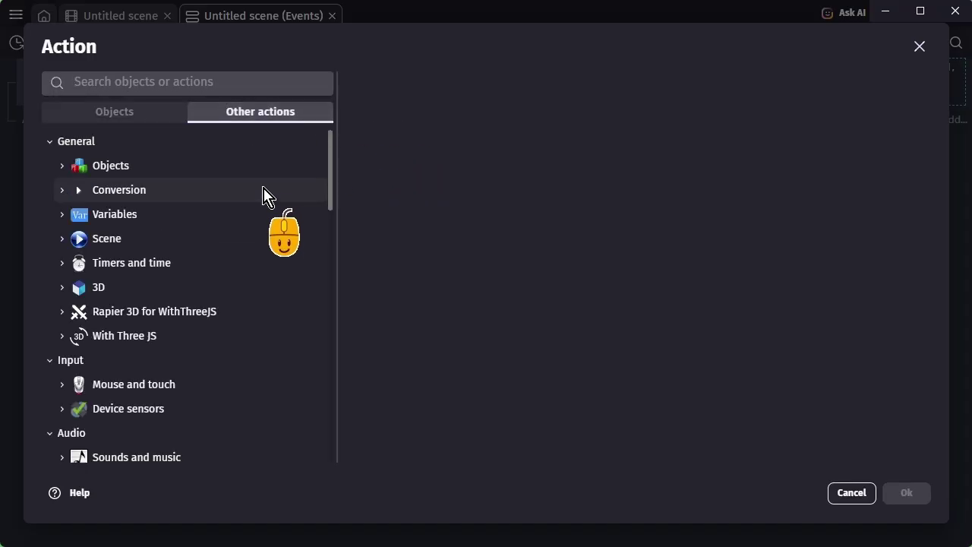
click(177, 317)
scroll(199, 316, down, 2)
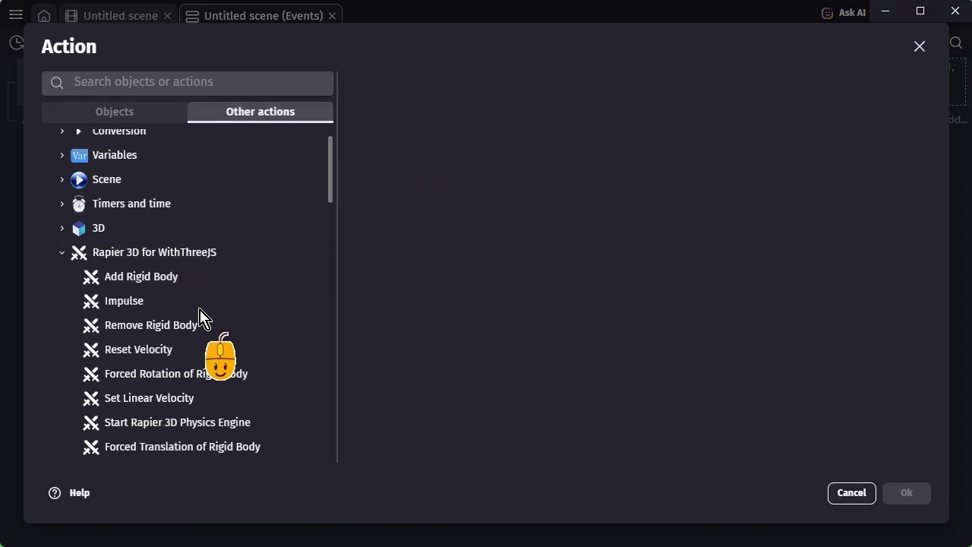
scroll(199, 315, down, 3)
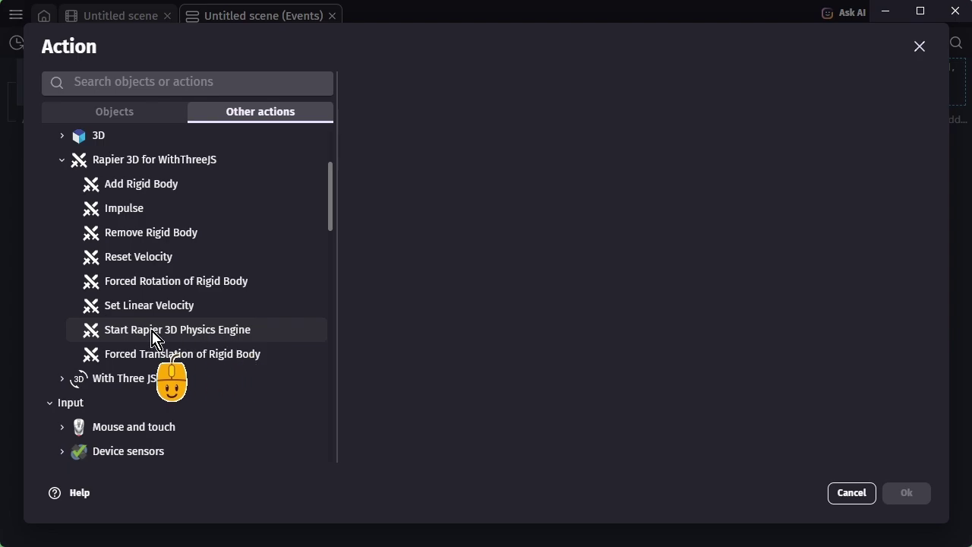
click(223, 334)
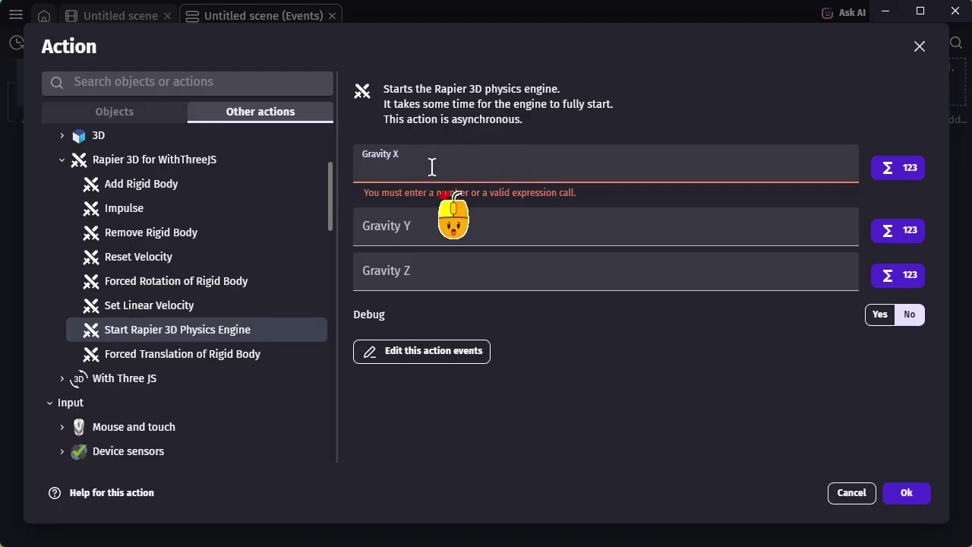
Set the physics gravity to 0, -98, 0 and confirm the action.
text(0)
click(433, 210)
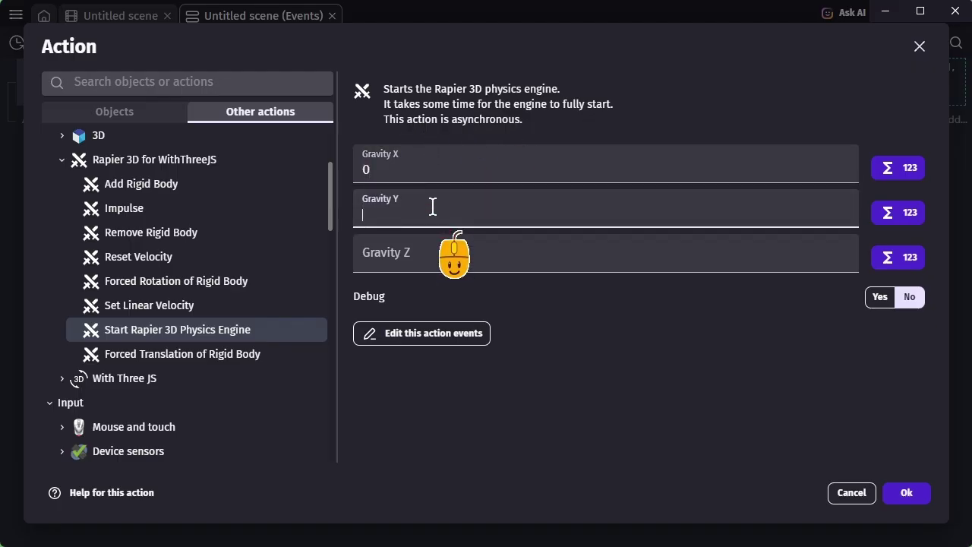
text(-98)
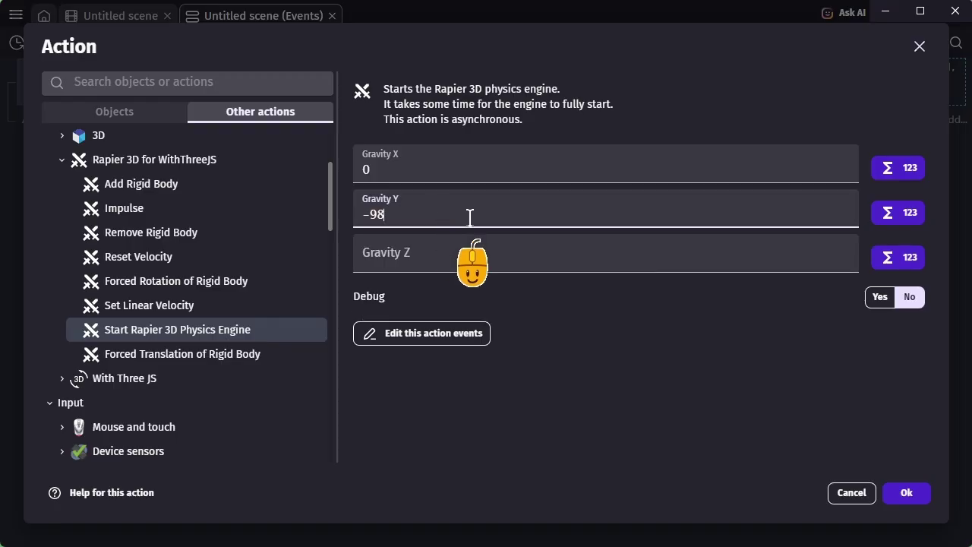
click(479, 254)
text(0)
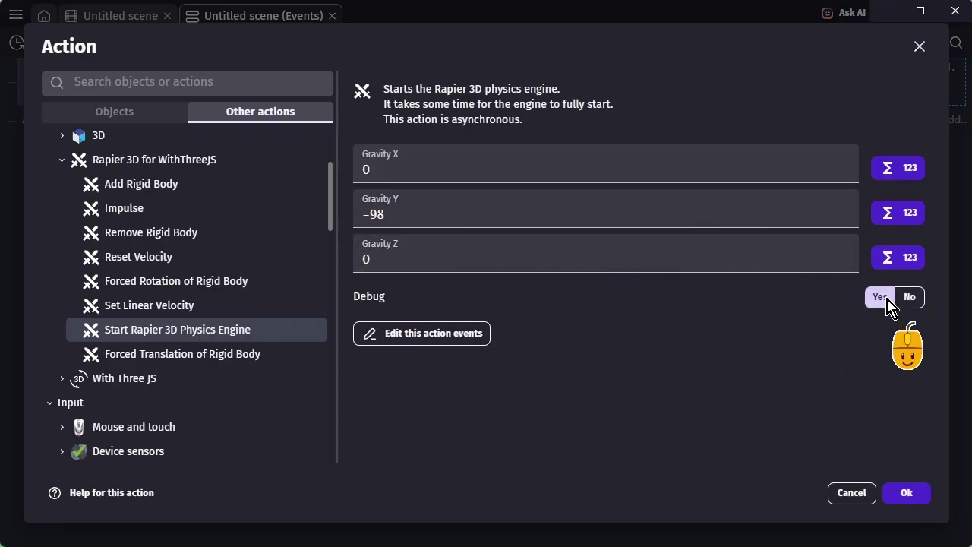
click(913, 494)
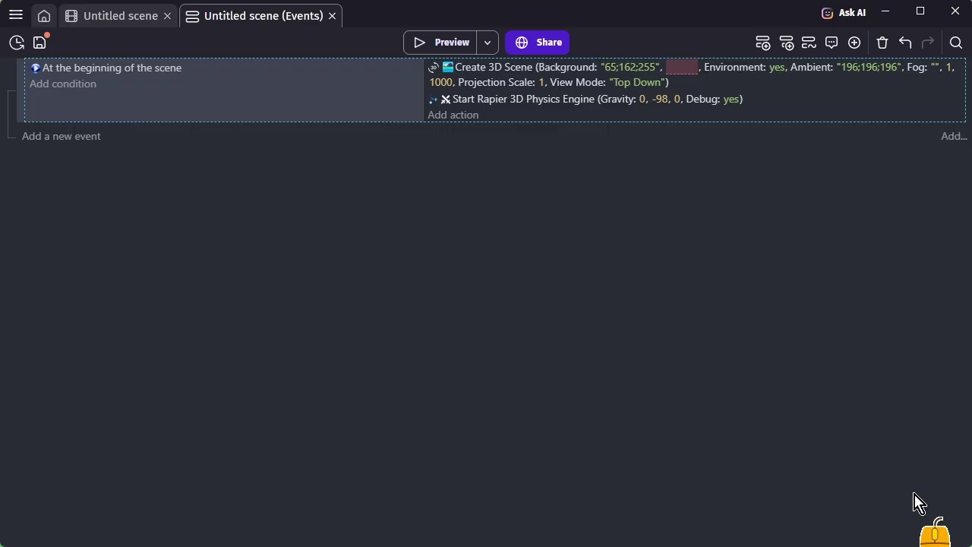
Add a new Rapier 3D Add Rigid Body action to the start event.
click(456, 116)
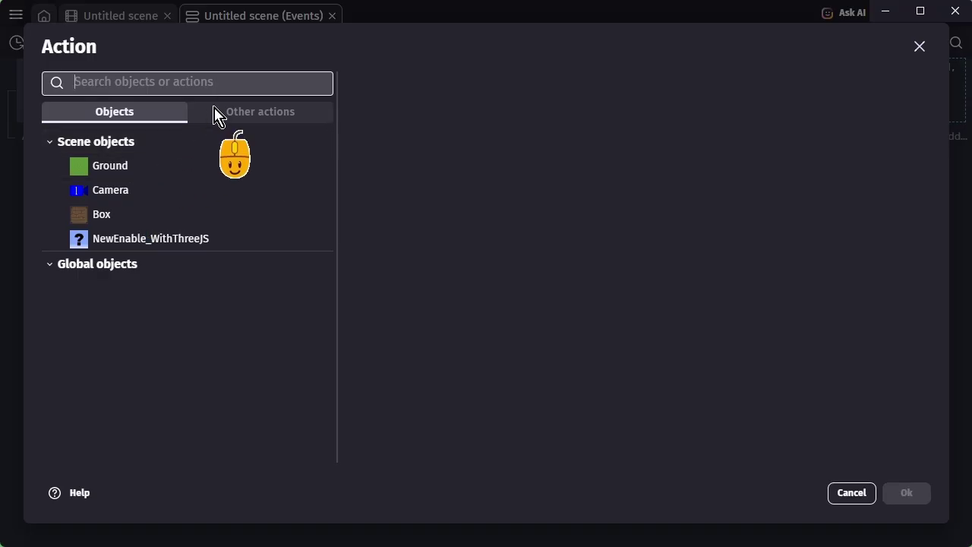
click(275, 116)
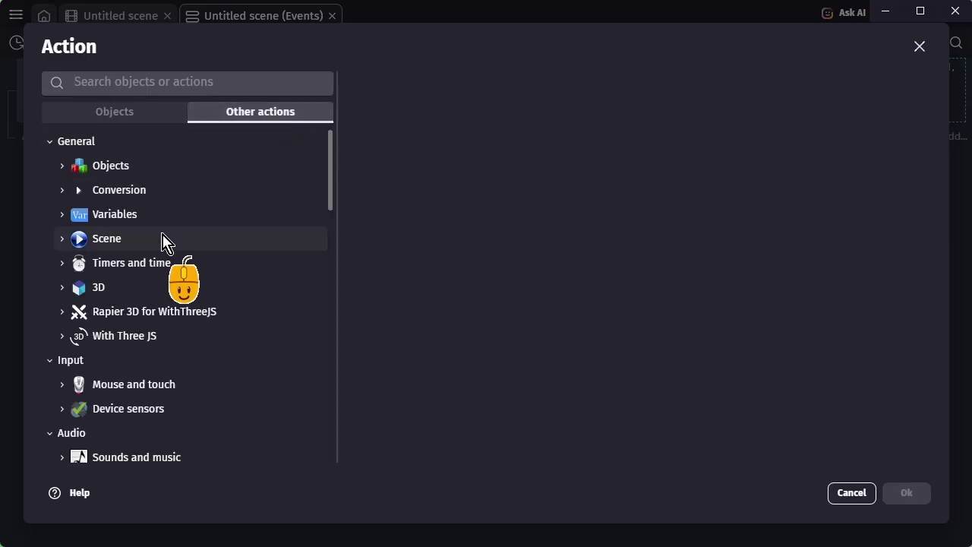
click(159, 323)
scroll(156, 304, down, 1)
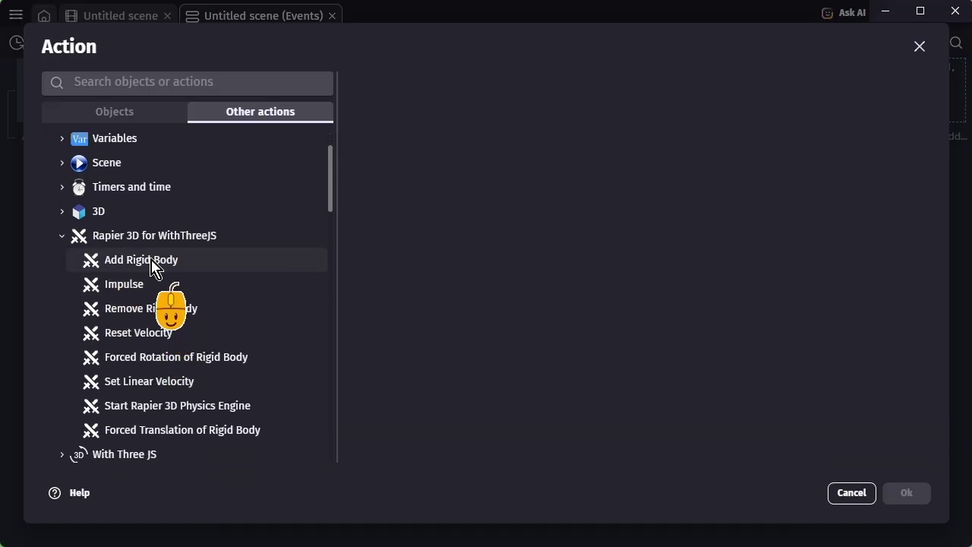
click(154, 267)
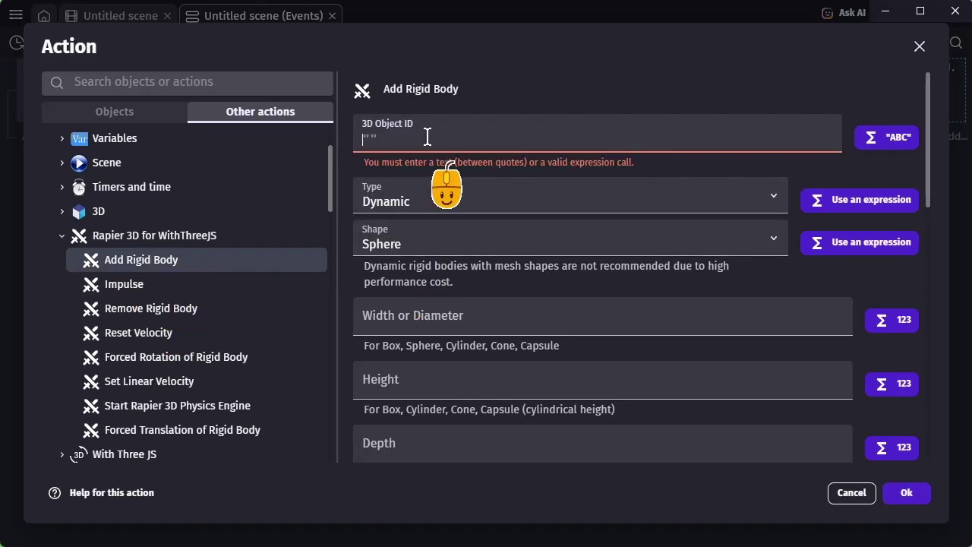
Build the object ID from Ground's 3D Box Projection 3D Object ID expression.
click(881, 140)
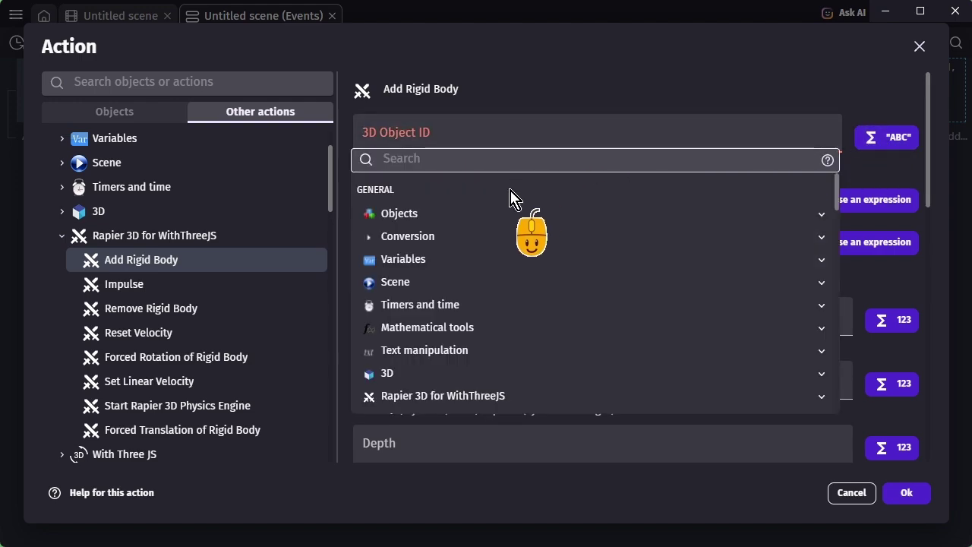
scroll(511, 200, down, 1)
scroll(512, 220, down, 3)
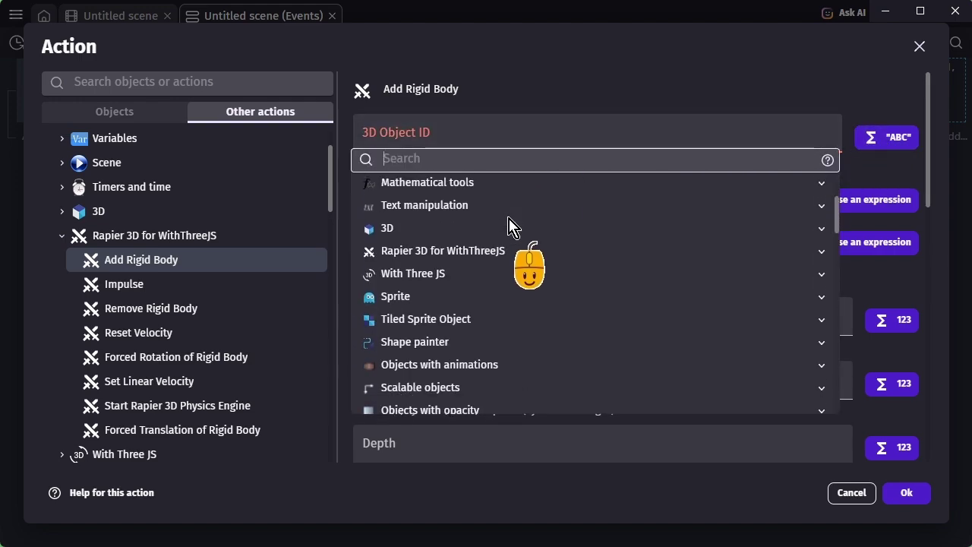
click(451, 275)
scroll(451, 273, down, 3)
scroll(456, 271, down, 3)
scroll(498, 266, down, 3)
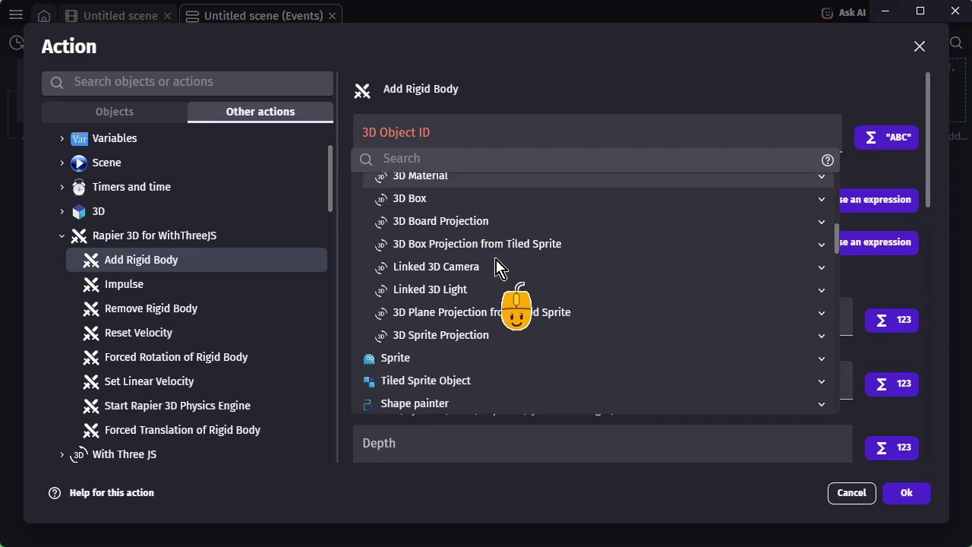
click(546, 251)
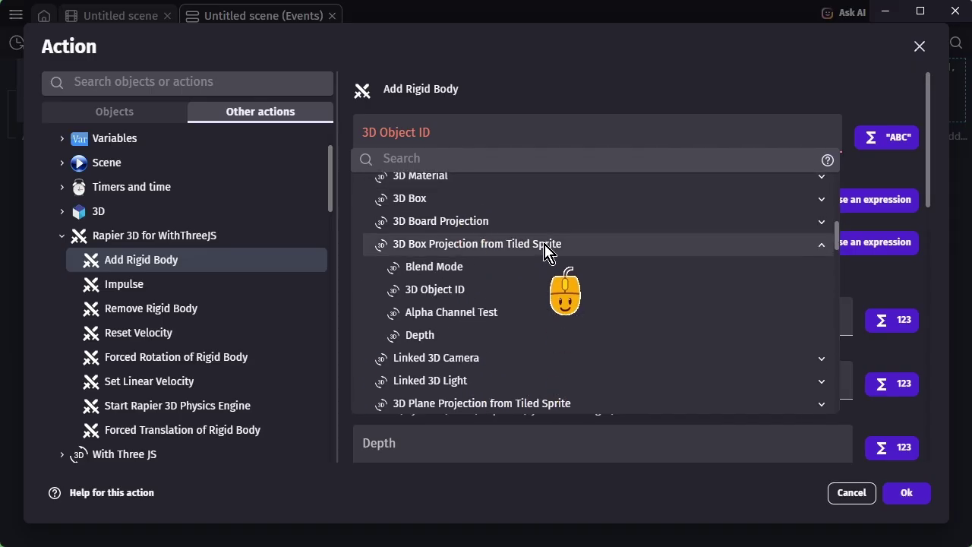
click(465, 291)
click(148, 196)
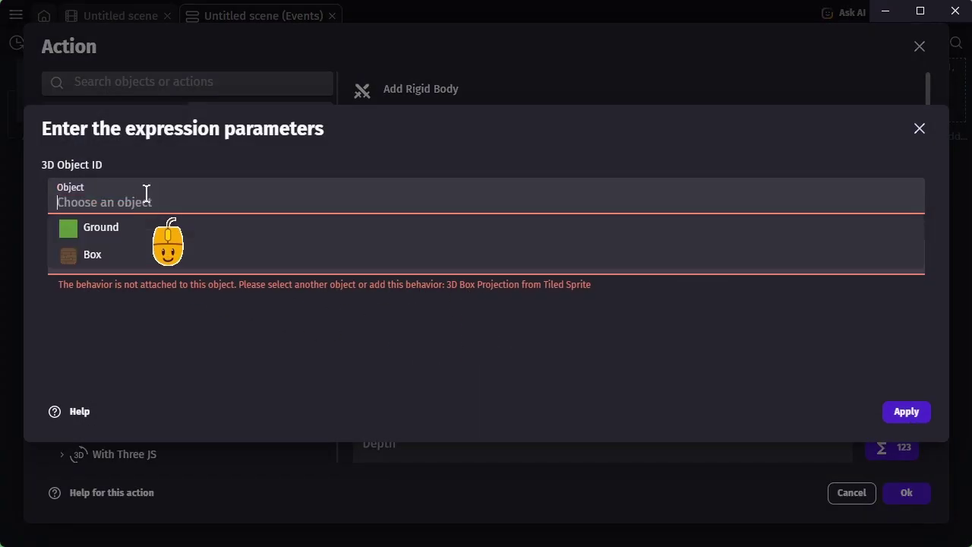
click(125, 230)
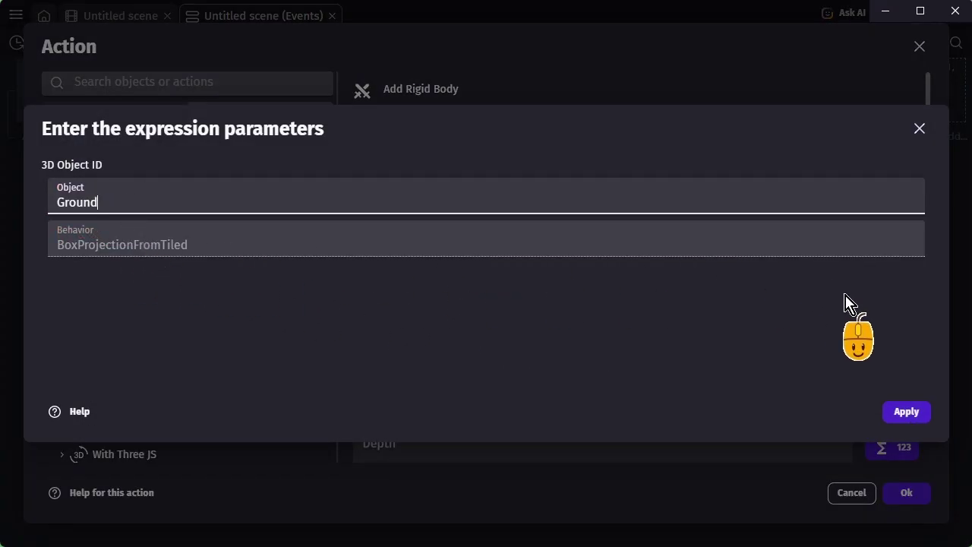
Make Ground a Static body with a Box shape sized 256×32×256.
click(905, 412)
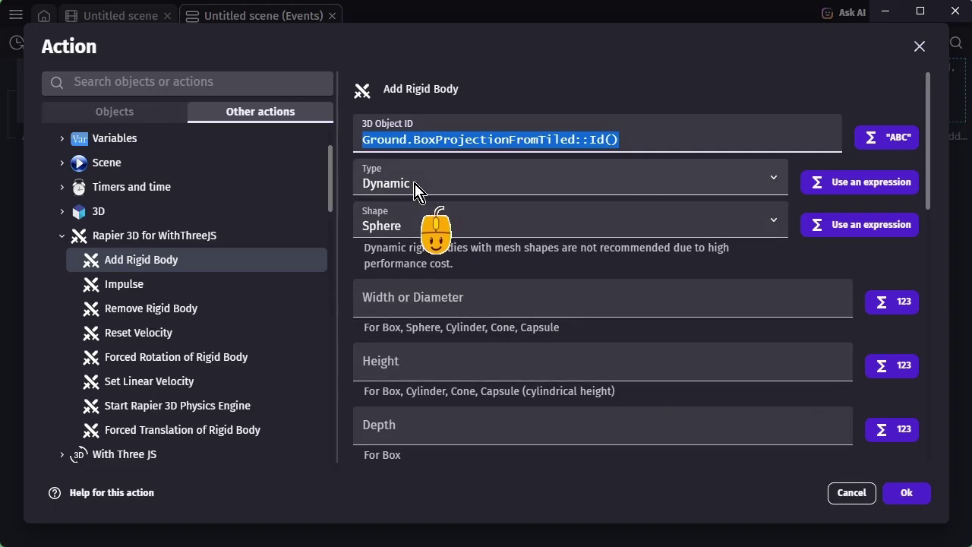
click(415, 186)
click(383, 220)
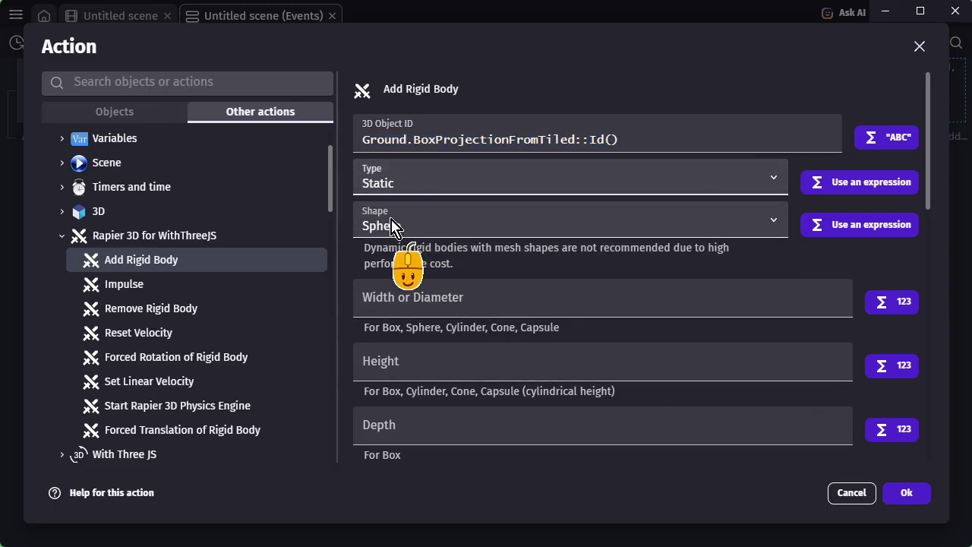
click(414, 231)
click(401, 263)
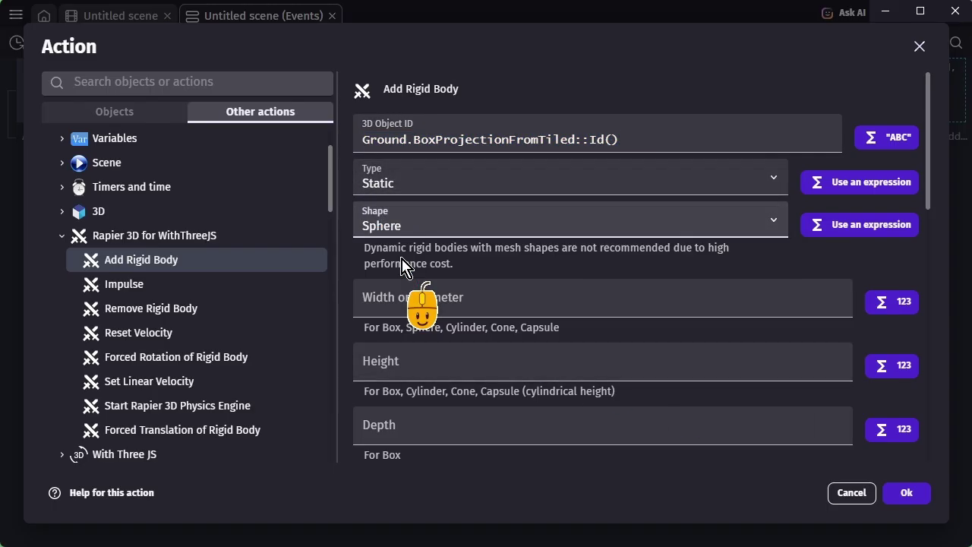
click(497, 300)
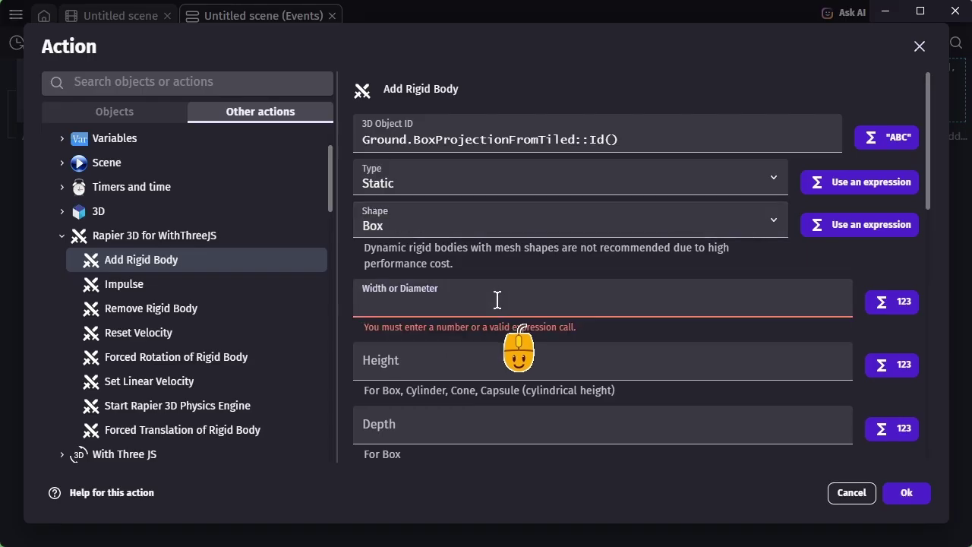
text(256)
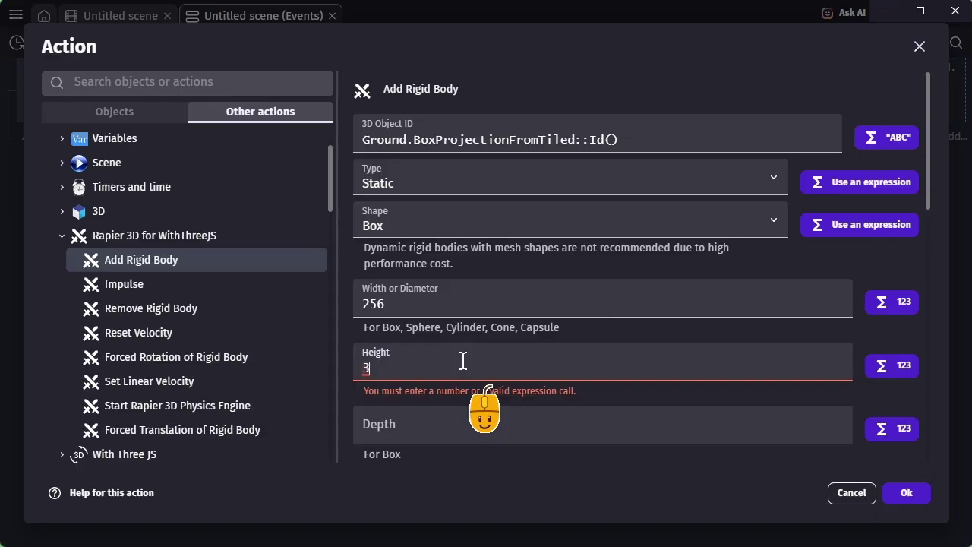
text(2)
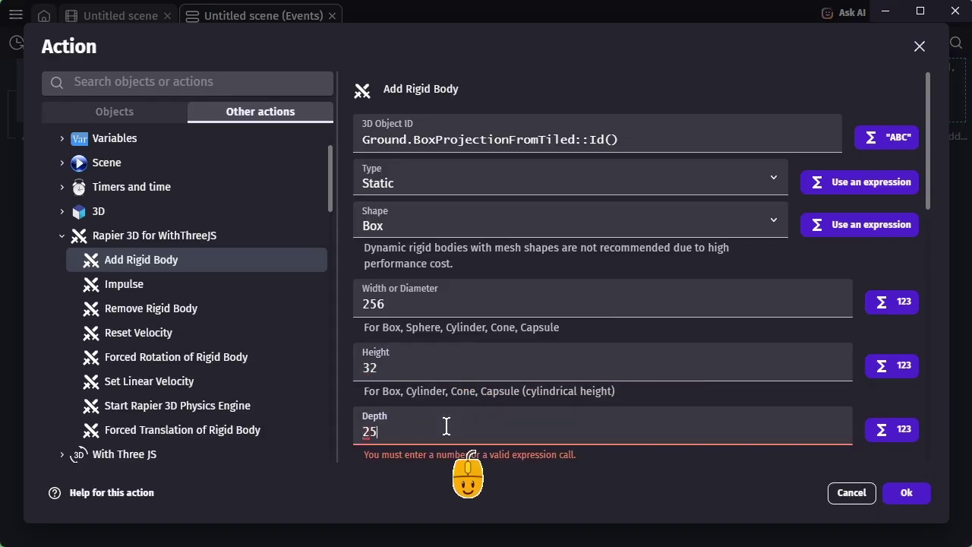
scroll(447, 426, down, 2)
scroll(444, 425, down, 2)
scroll(445, 419, down, 1)
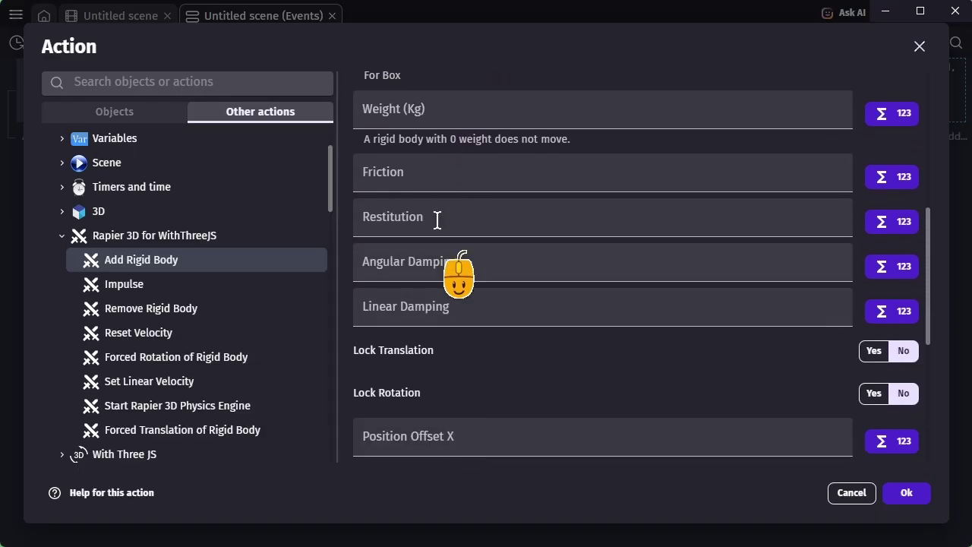
Set Ground's weight to 1, friction to 0.5 and restitution to 0.5.
click(447, 111)
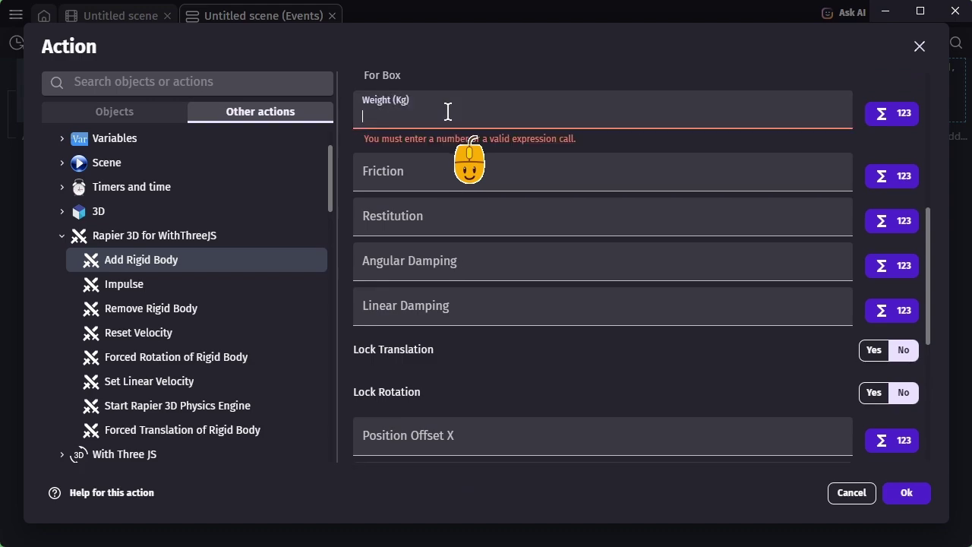
text(1)
click(434, 176)
text(0)
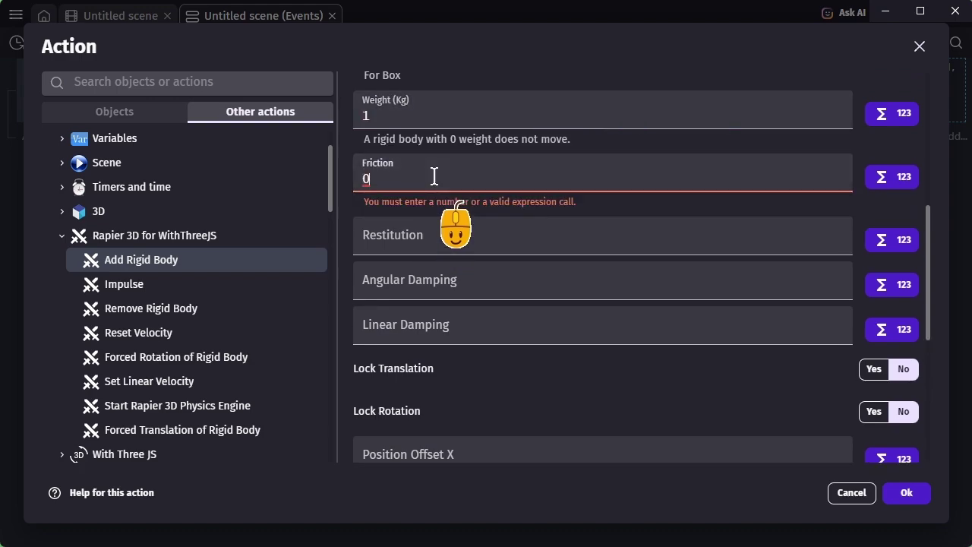
text(.5)
click(423, 217)
text(0.5)
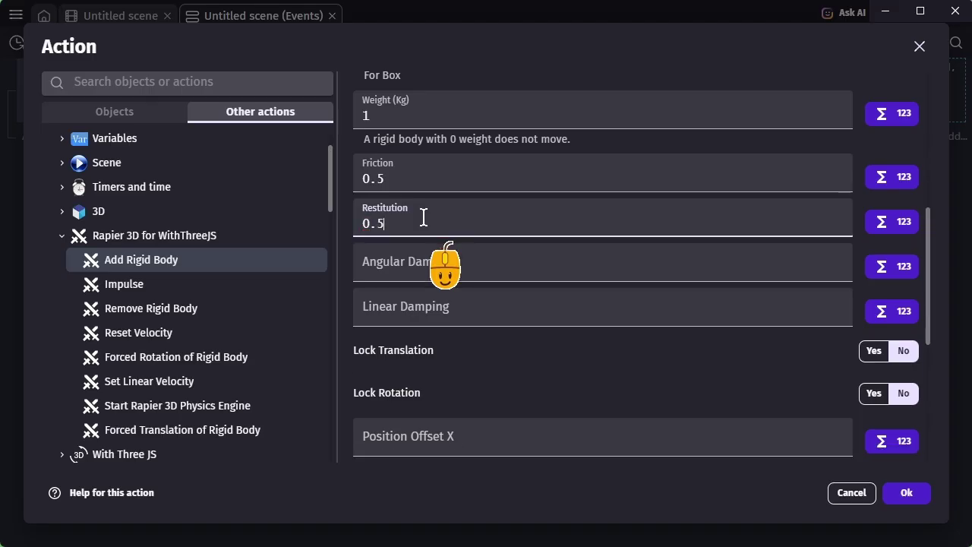
text(0)
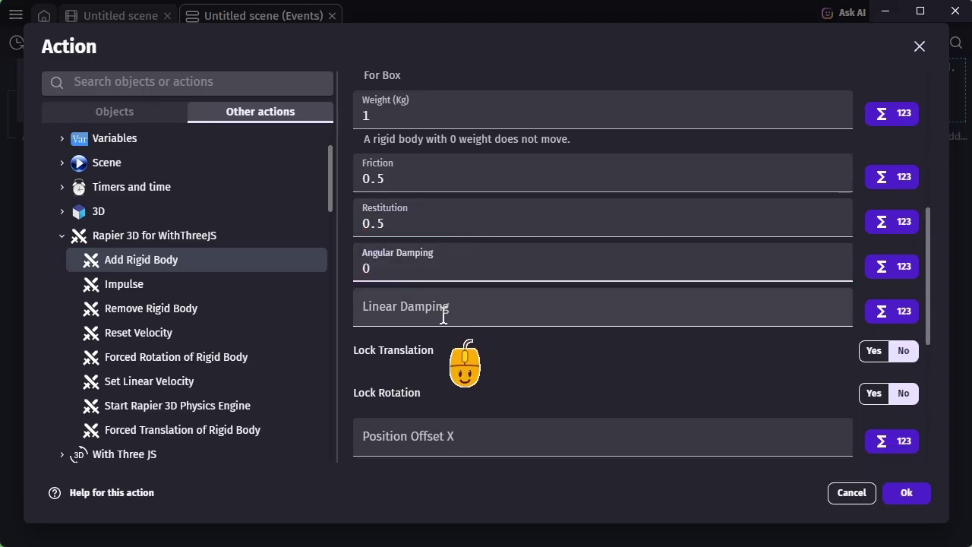
Zero the damping, position offsets and rotation offsets, then confirm the action.
scroll(443, 314, down, 3)
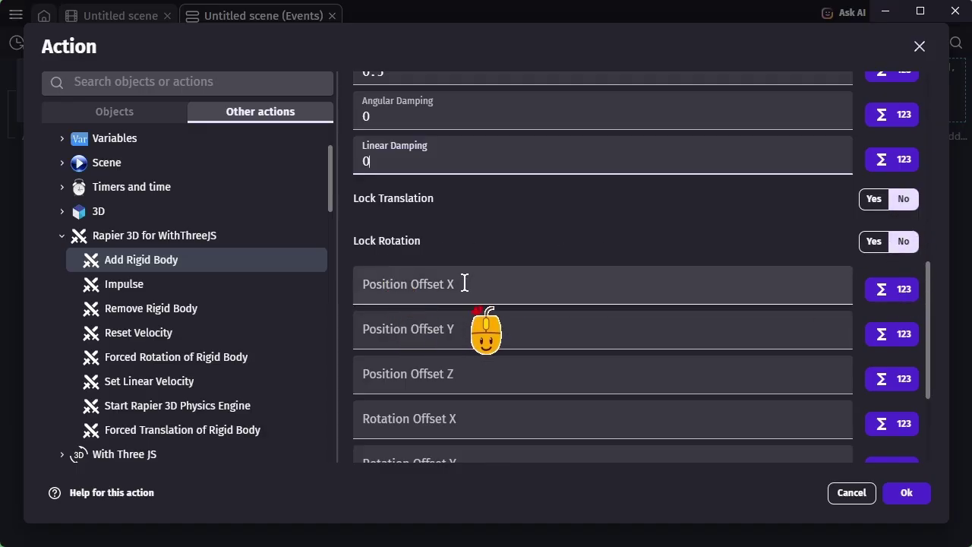
text(0)
click(474, 374)
text(0)
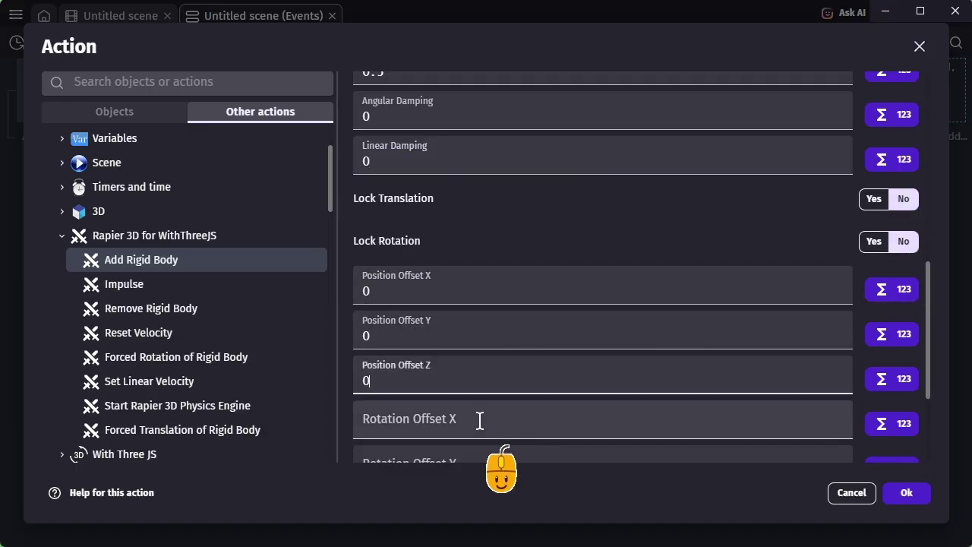
click(478, 418)
text(0)
scroll(501, 407, down, 3)
click(455, 297)
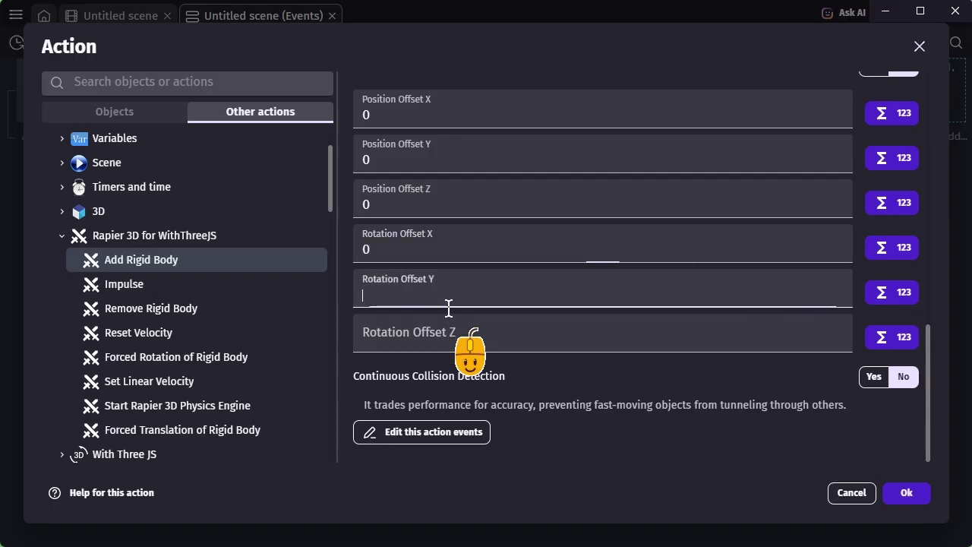
text(0)
click(440, 335)
text(0)
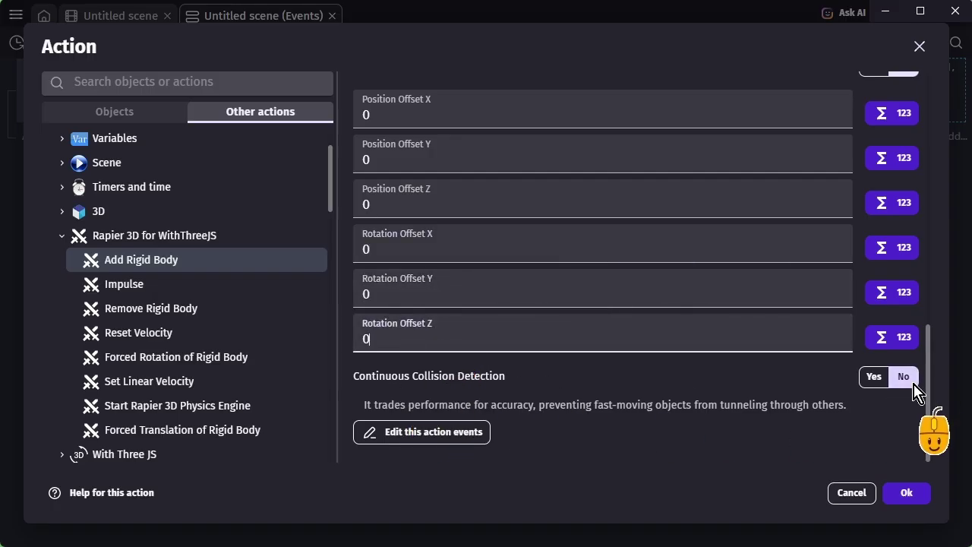
click(906, 492)
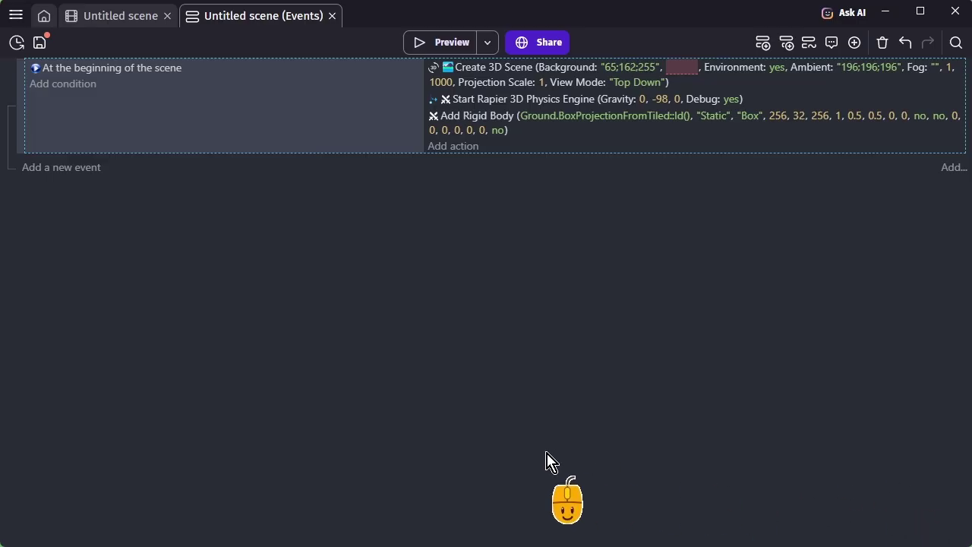
Duplicate the Ground rigid body action and retarget the copy to Box.
right_click(465, 125)
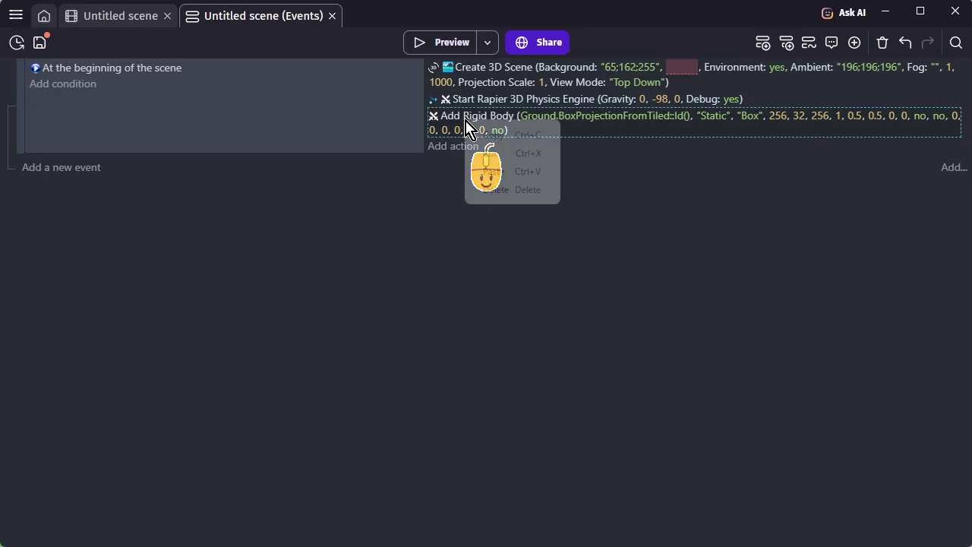
click(501, 135)
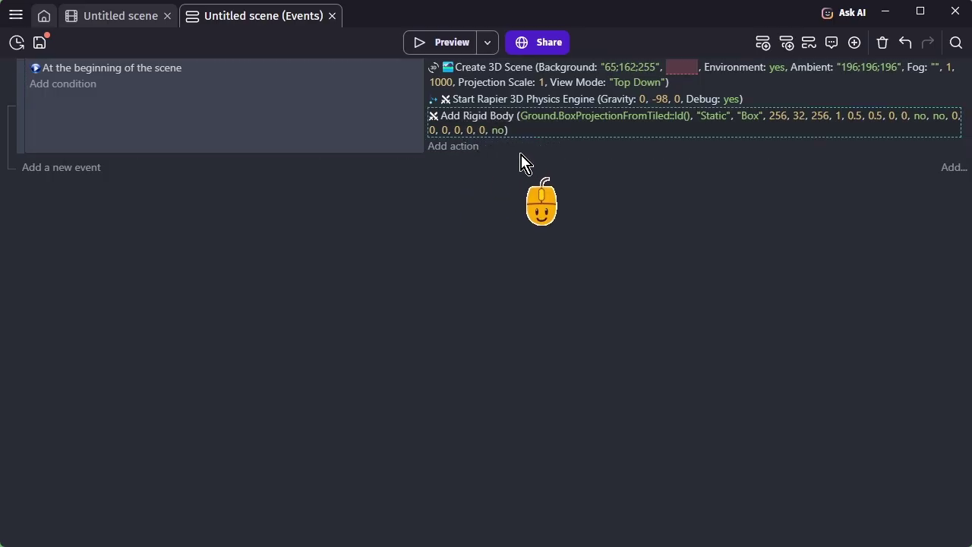
click(501, 147)
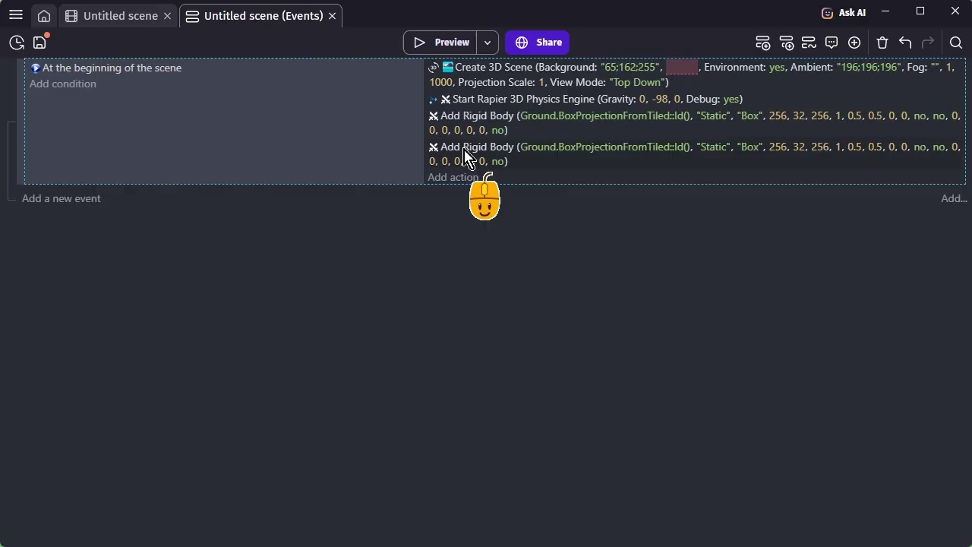
click(481, 157)
double_click(479, 146)
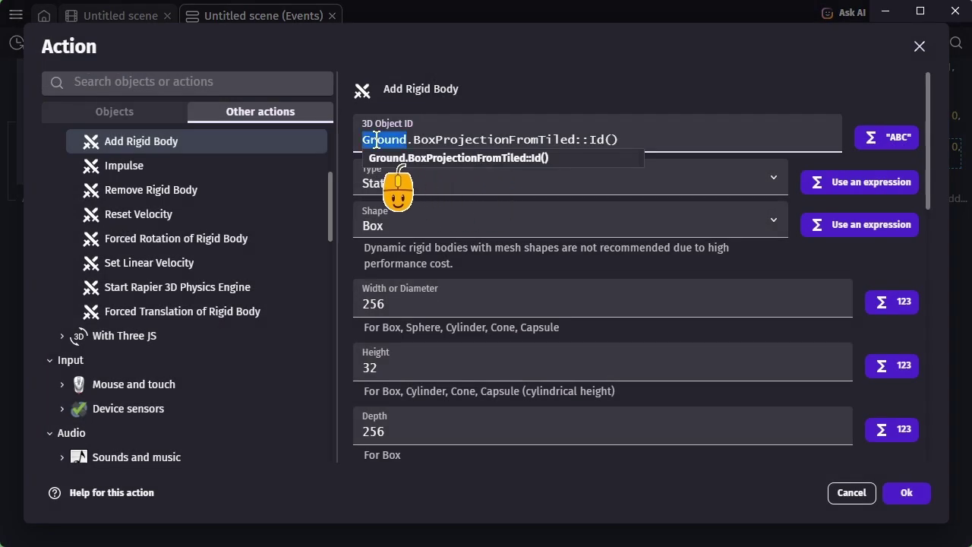
text(Box)
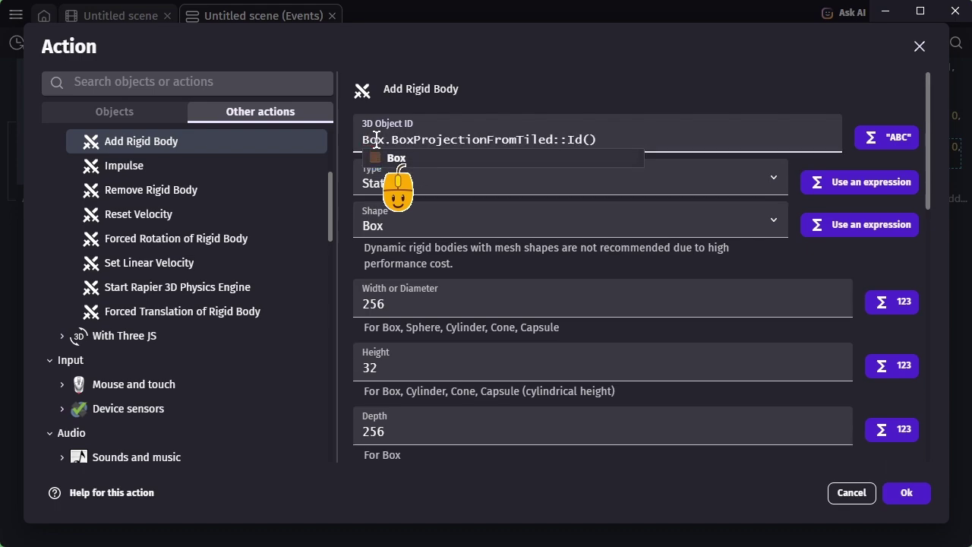
Make the Box body Dynamic with width, height and depth of 32.
click(424, 186)
click(419, 203)
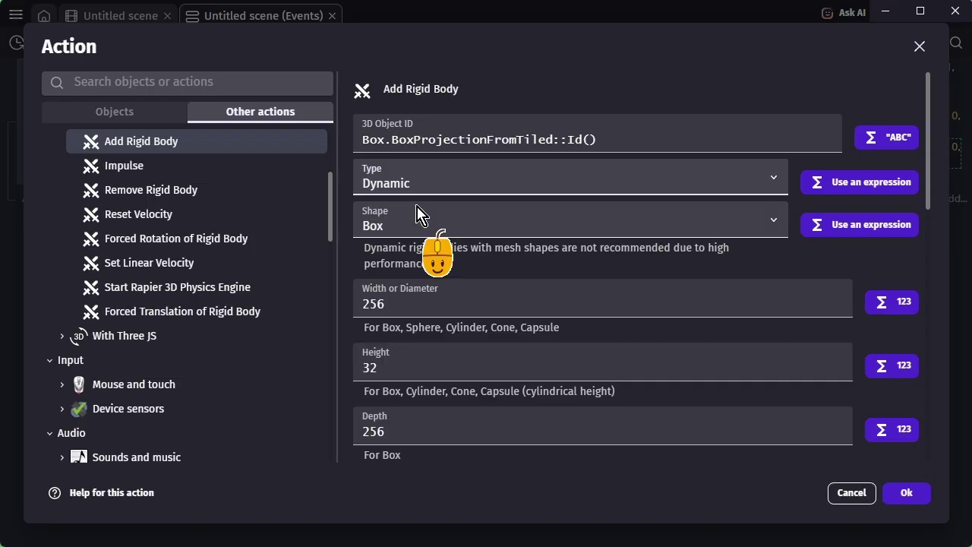
double_click(400, 303)
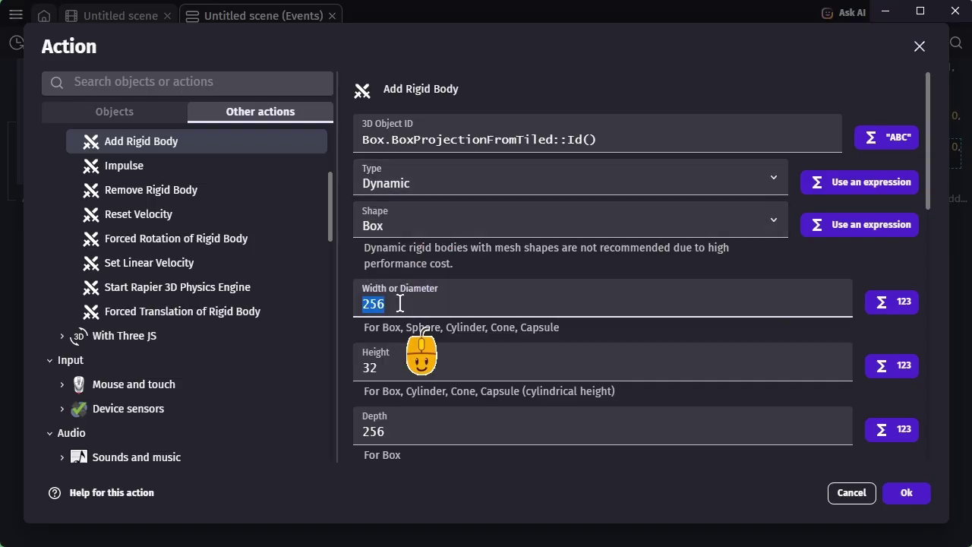
text(32)
scroll(400, 312, down, 2)
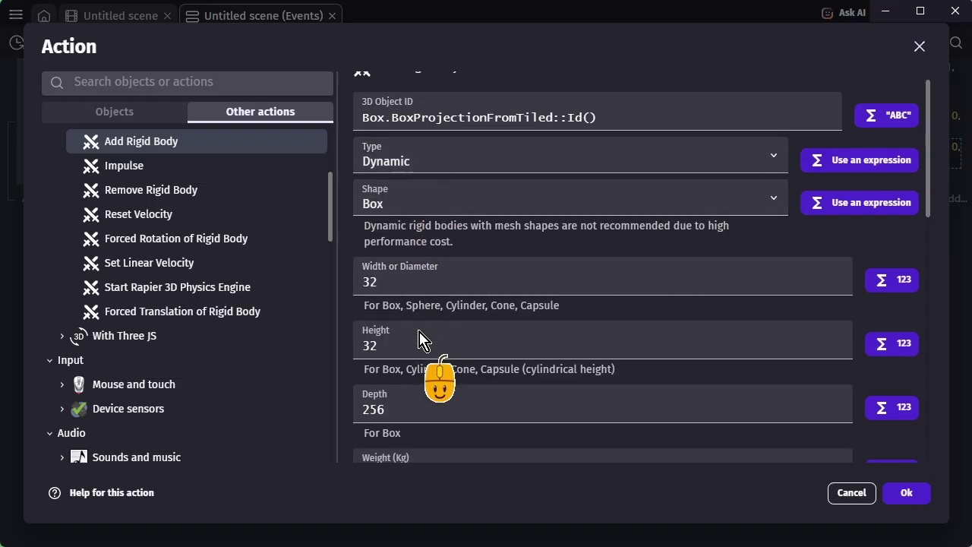
click(396, 277)
text(32)
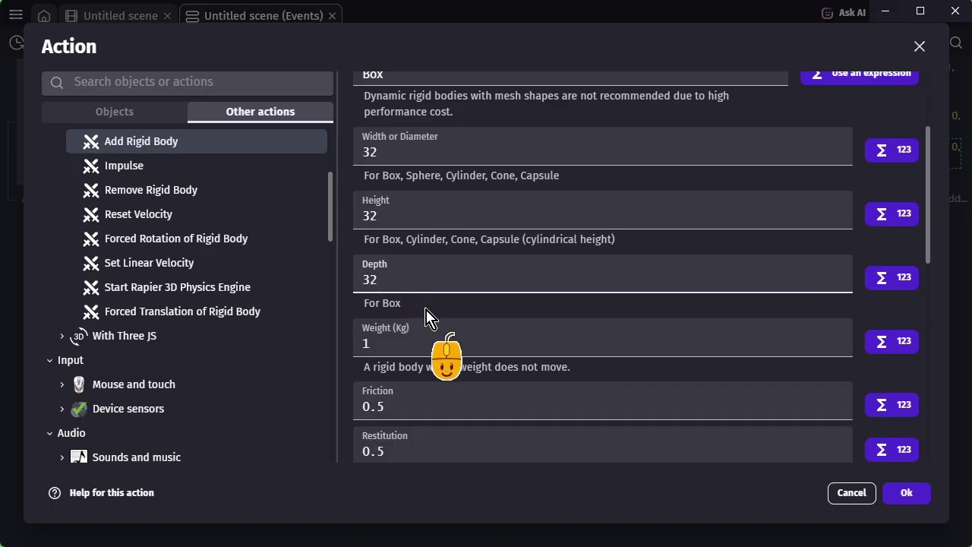
click(444, 304)
scroll(448, 300, down, 1)
scroll(448, 292, down, 1)
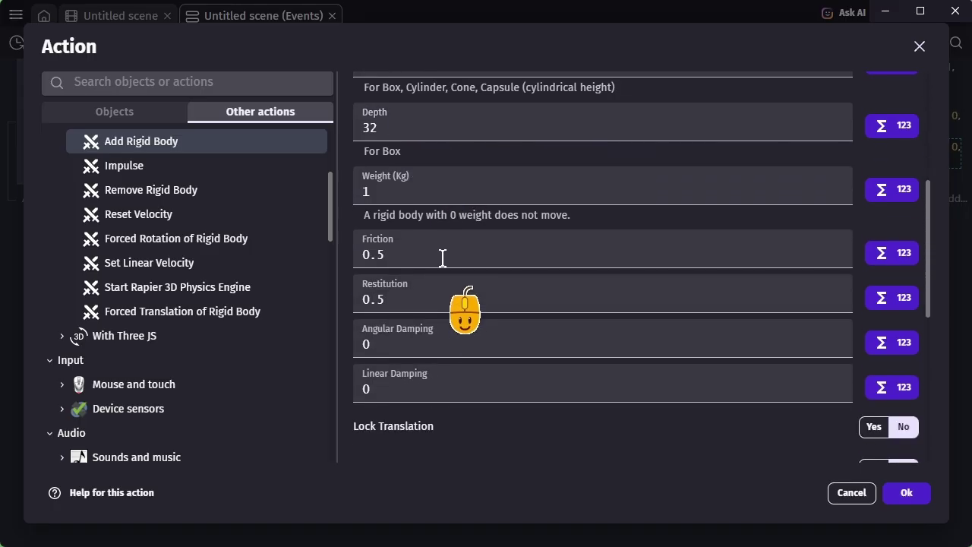
scroll(442, 254, down, 1)
scroll(442, 249, down, 1)
scroll(442, 247, down, 1)
scroll(440, 249, down, 2)
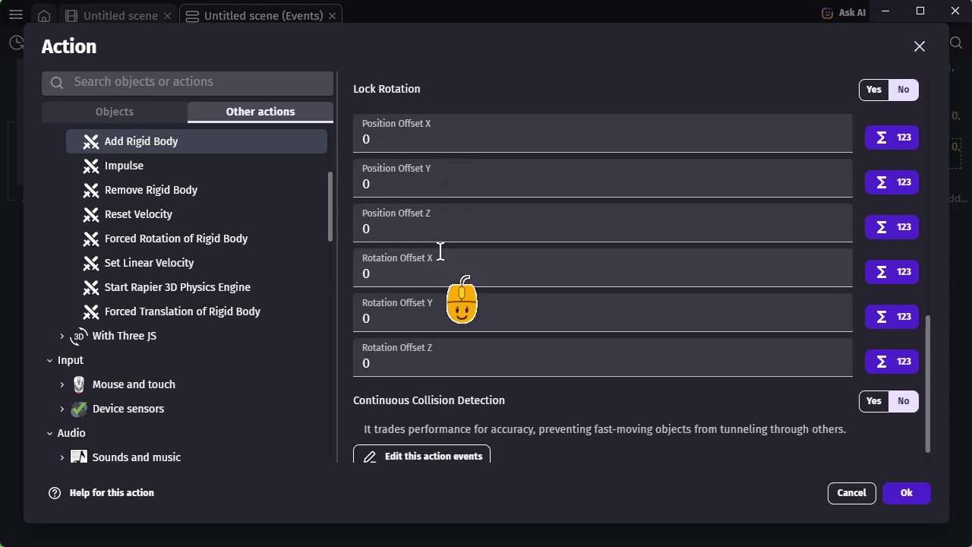
click(905, 492)
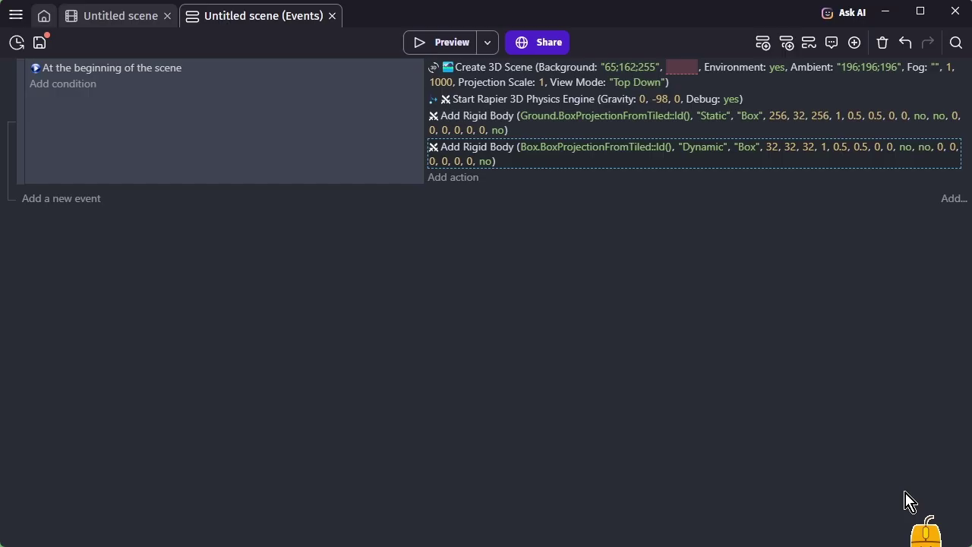
click(450, 44)
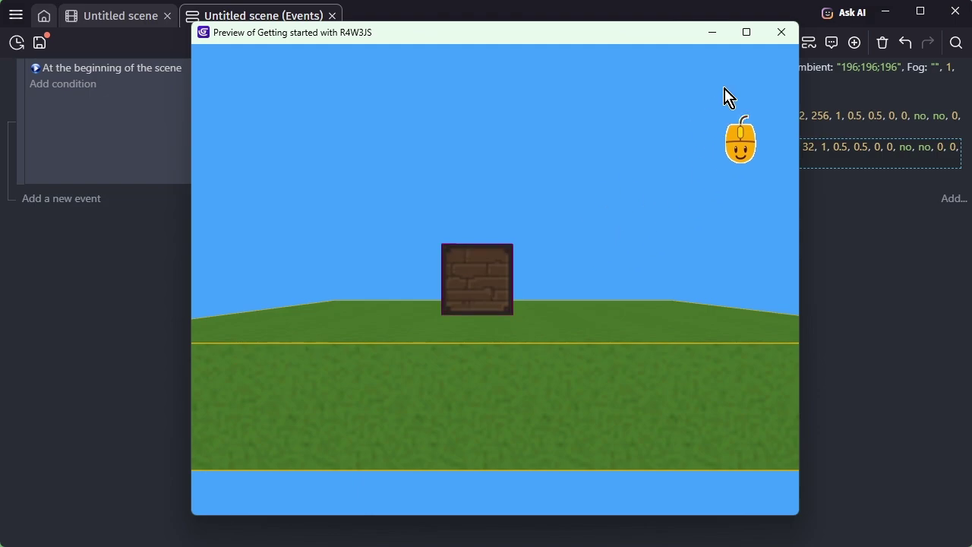
click(781, 32)
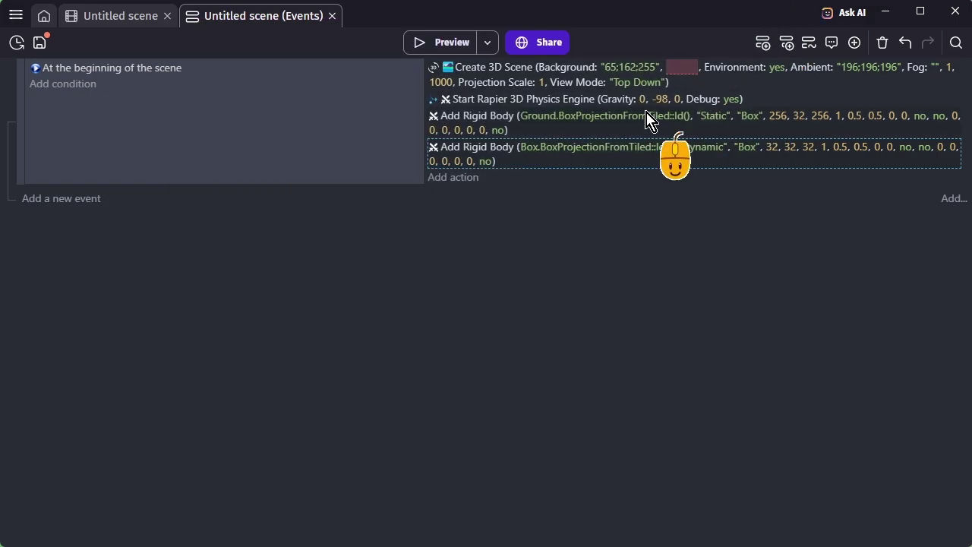
Ctrl-drag the Box crate to place an extra copy lower on the ground.
click(132, 18)
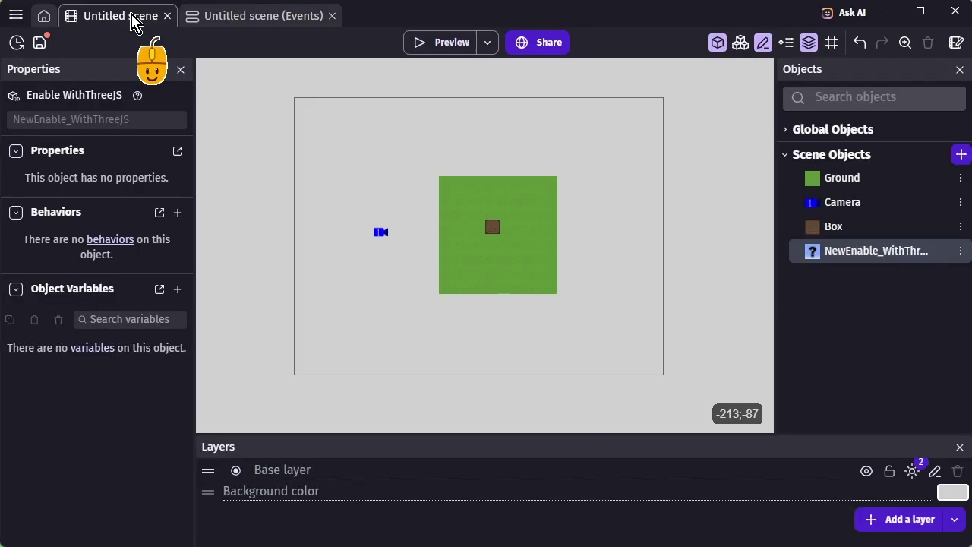
click(493, 237)
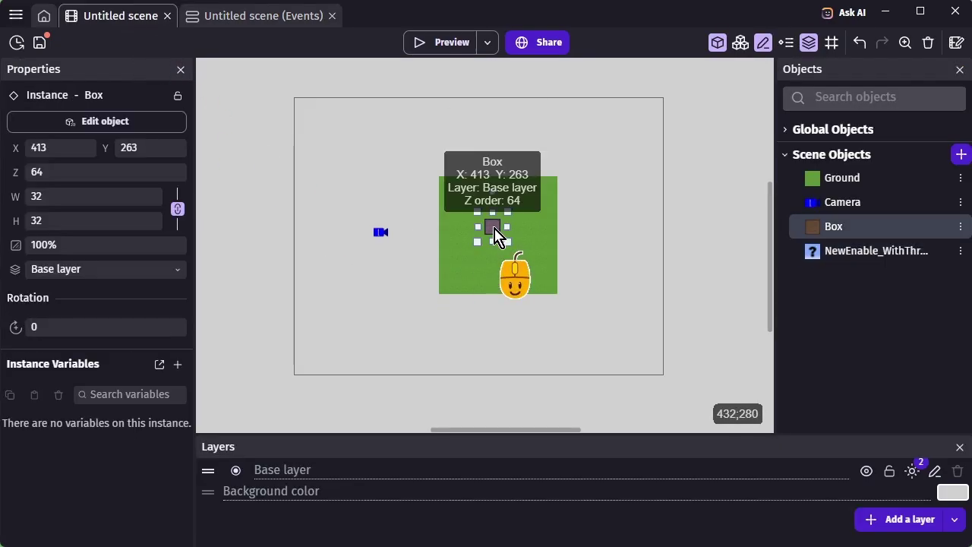
mouse_move(493, 236)
ctrl+mouse_down()
mouse_move(475, 266)
mouse_move(526, 258)
ctrl+mouse_up()
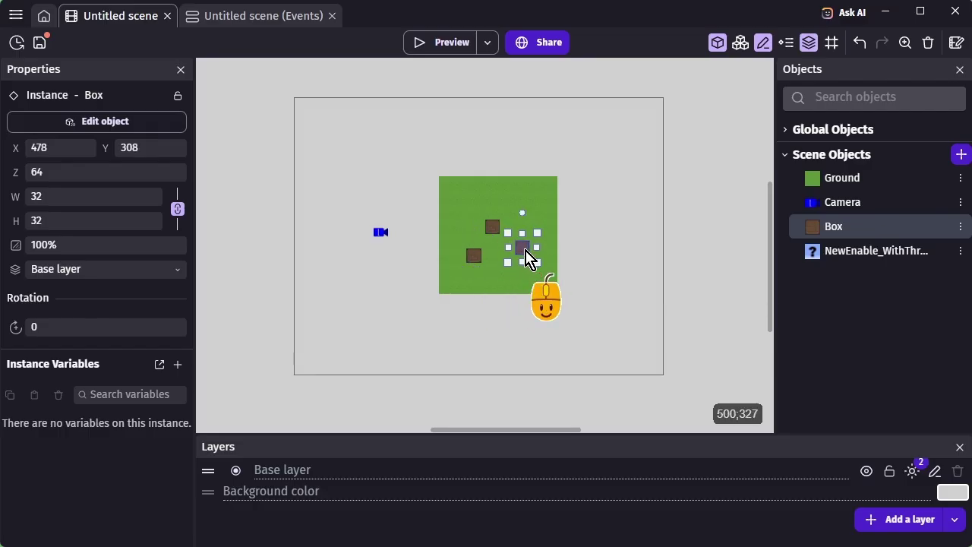
click(580, 244)
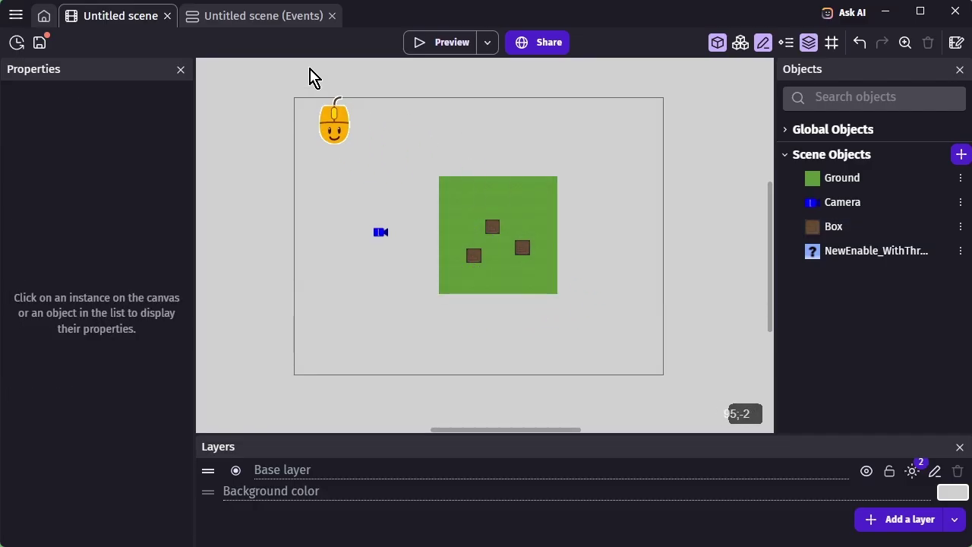
Add a Repeat for each object event nested under the start-of-scene event.
click(273, 18)
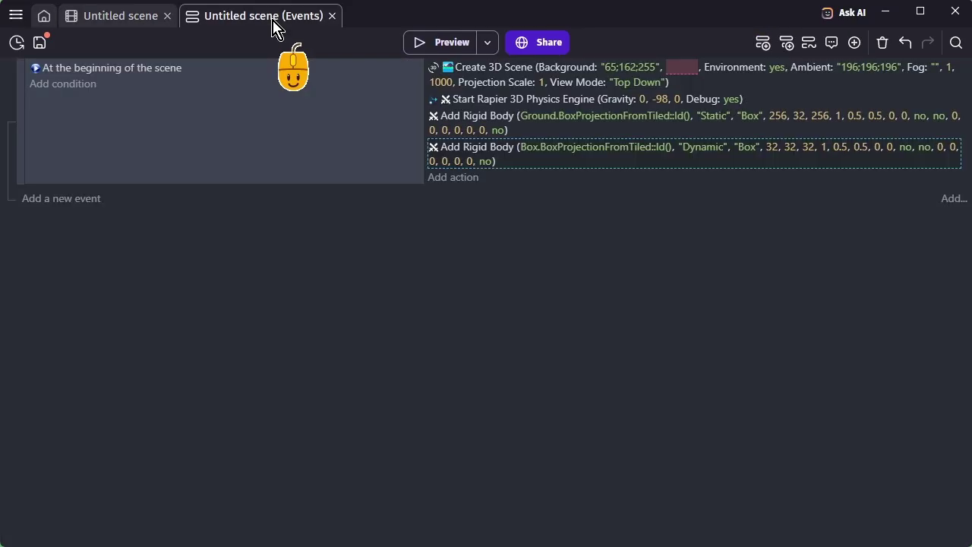
click(330, 130)
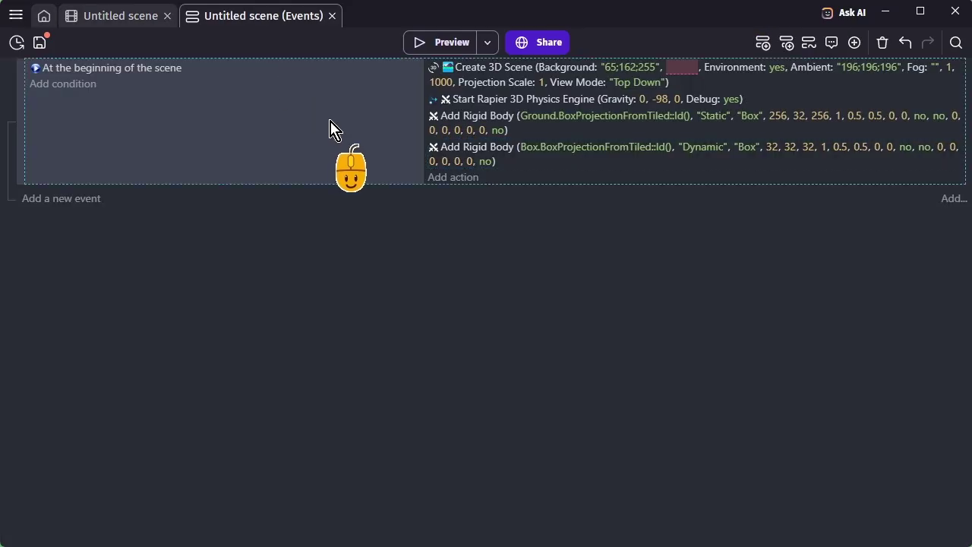
click(854, 43)
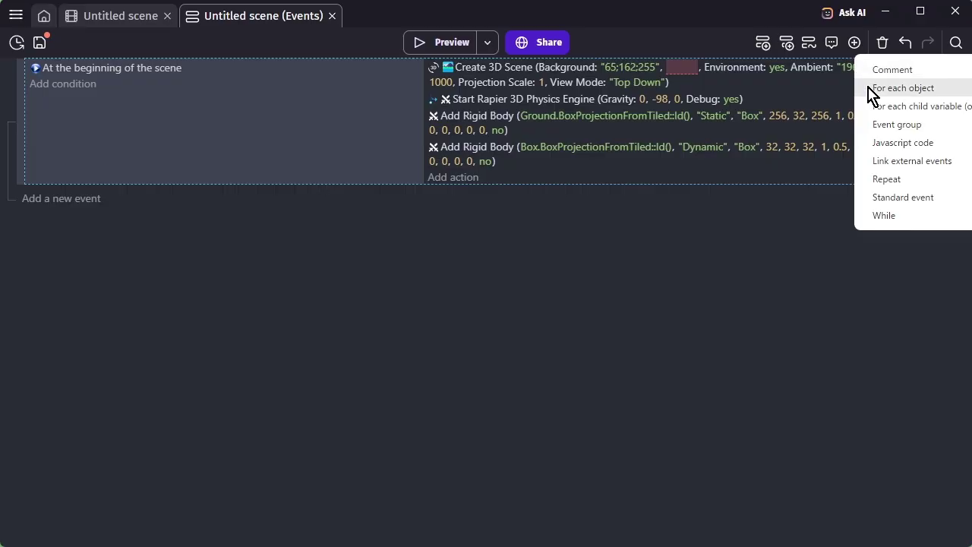
click(870, 88)
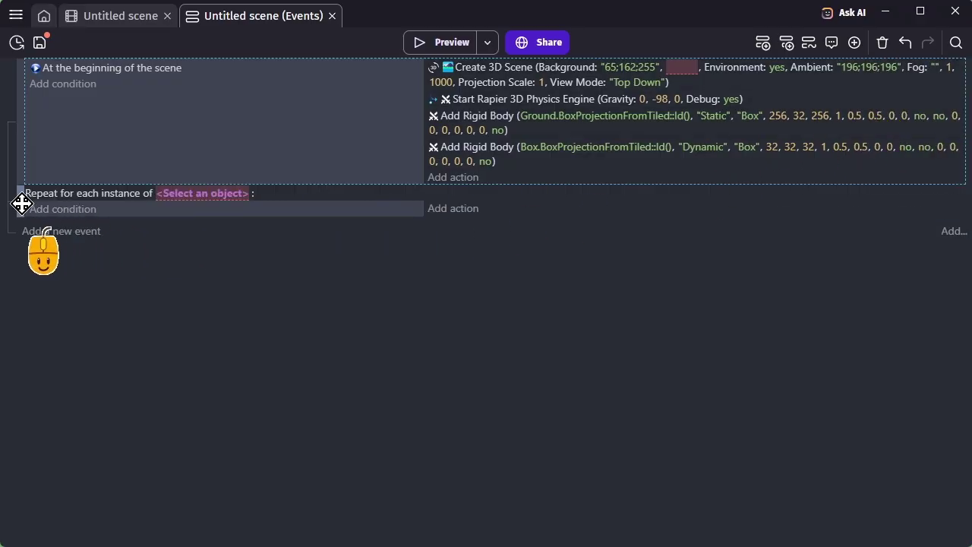
drag(26, 203, 49, 203)
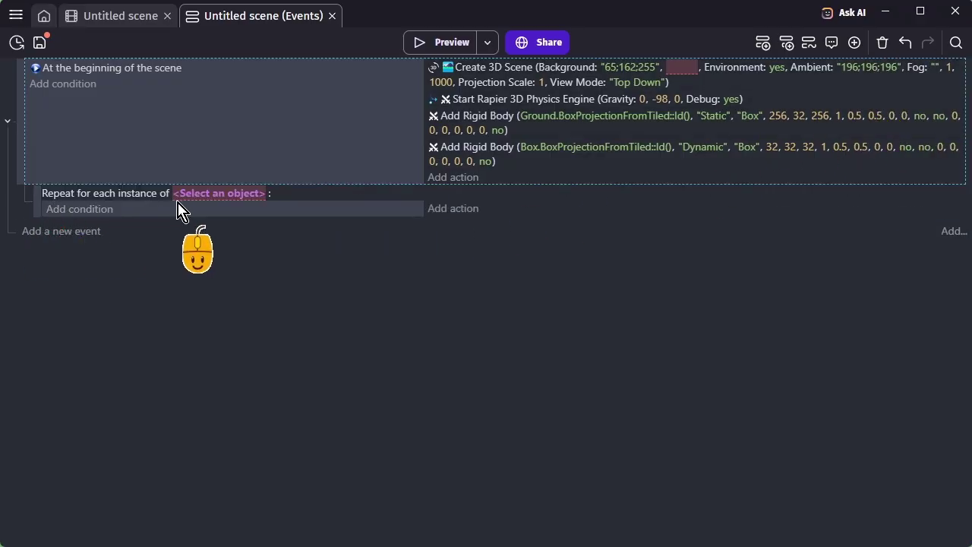
Repeat it for each Box, move Box's rigid body action inside, and preview.
click(214, 199)
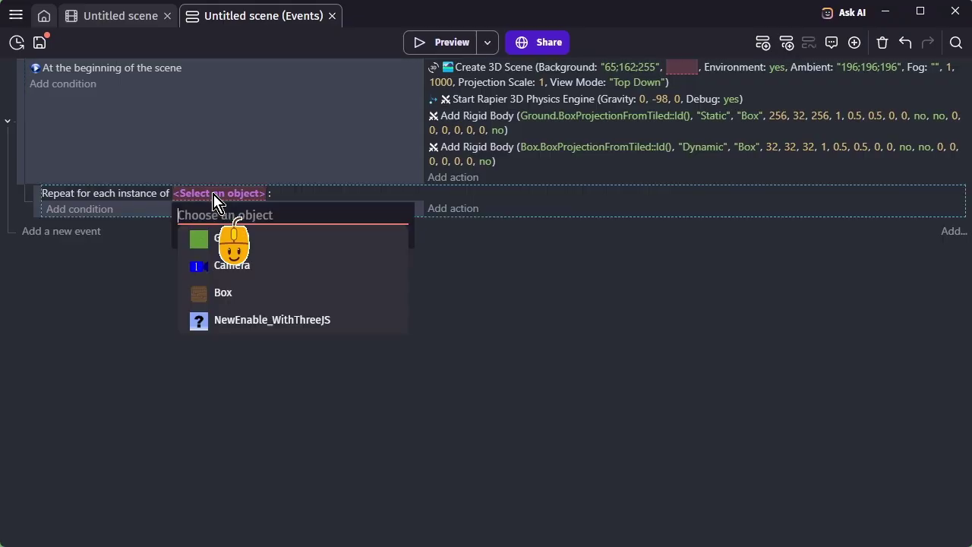
click(241, 293)
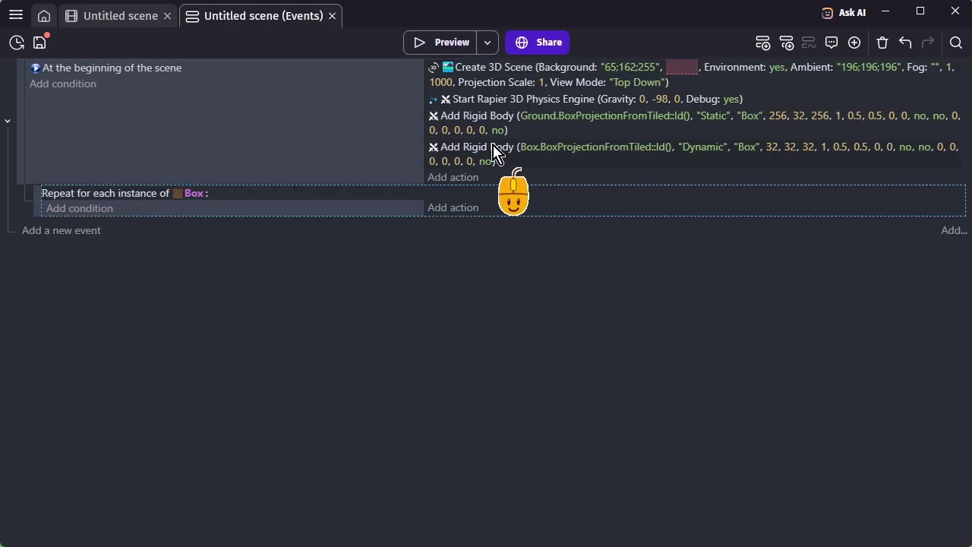
drag(479, 154, 485, 214)
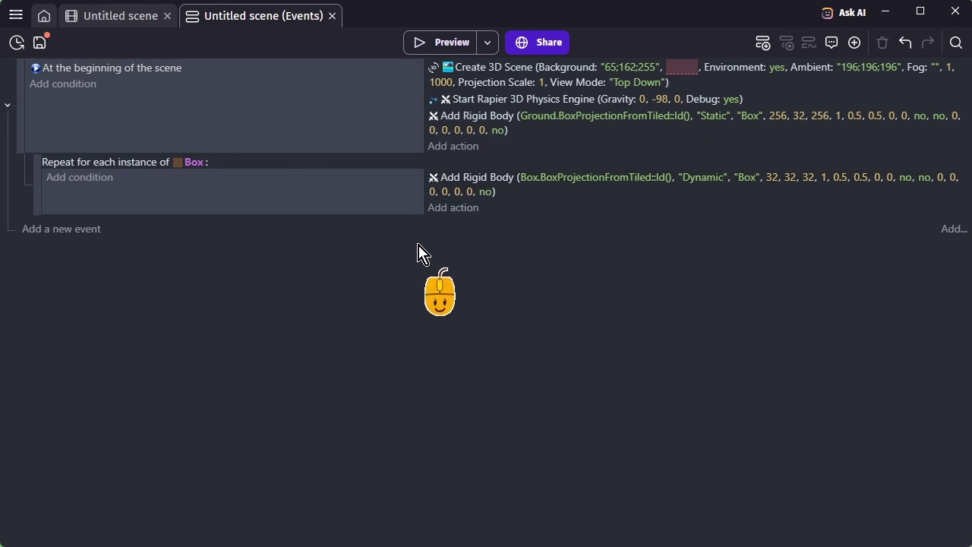
click(445, 47)
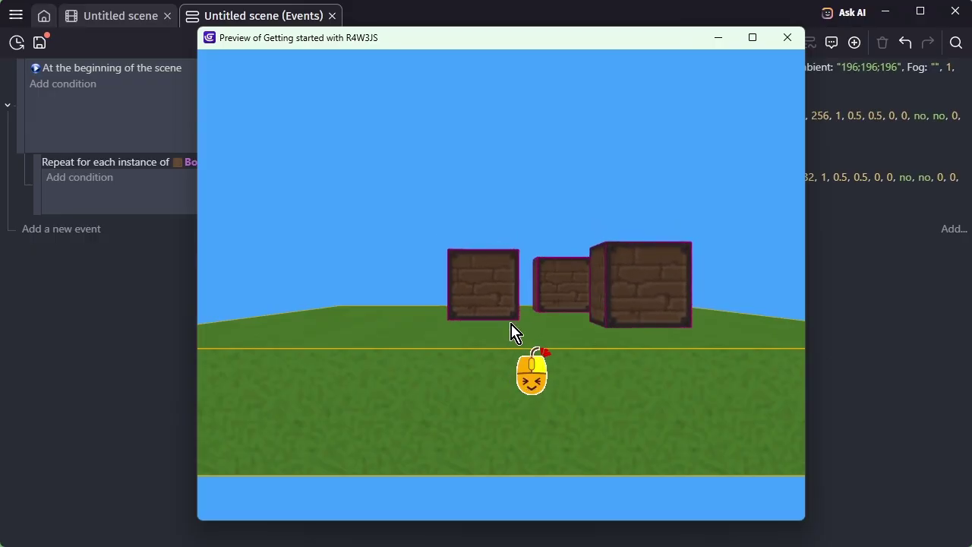
Close the preview window after watching the three boxes fall.
click(787, 38)
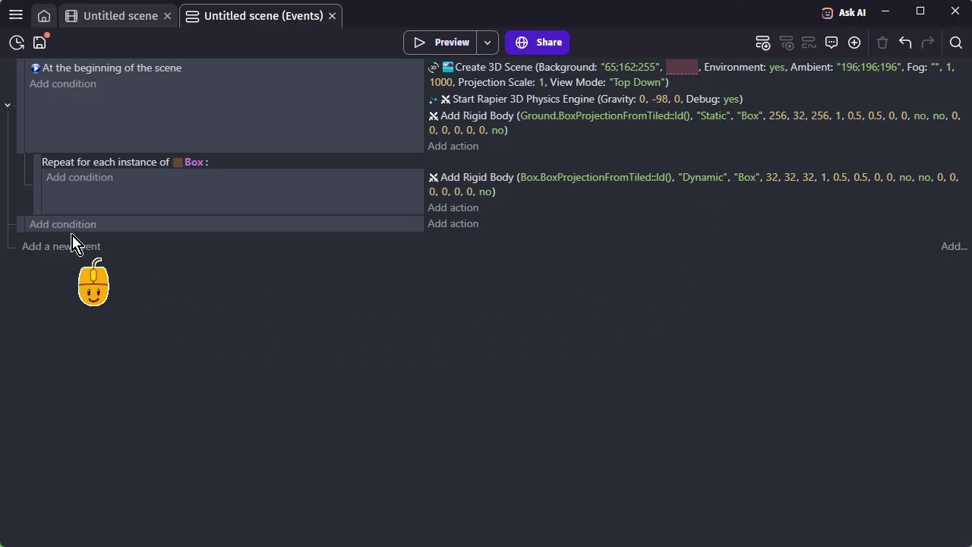
Add a Mouse button released condition for the Left (primary) button.
click(69, 225)
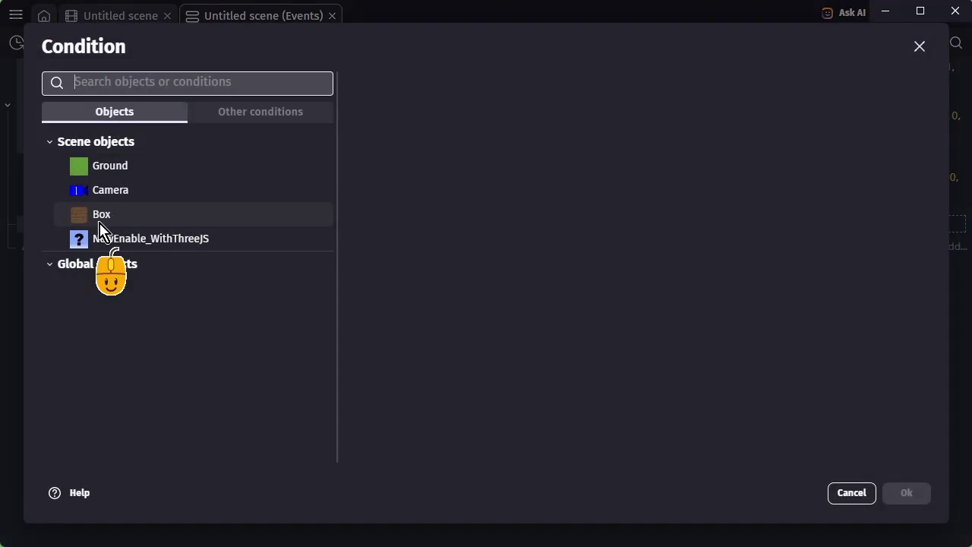
click(253, 114)
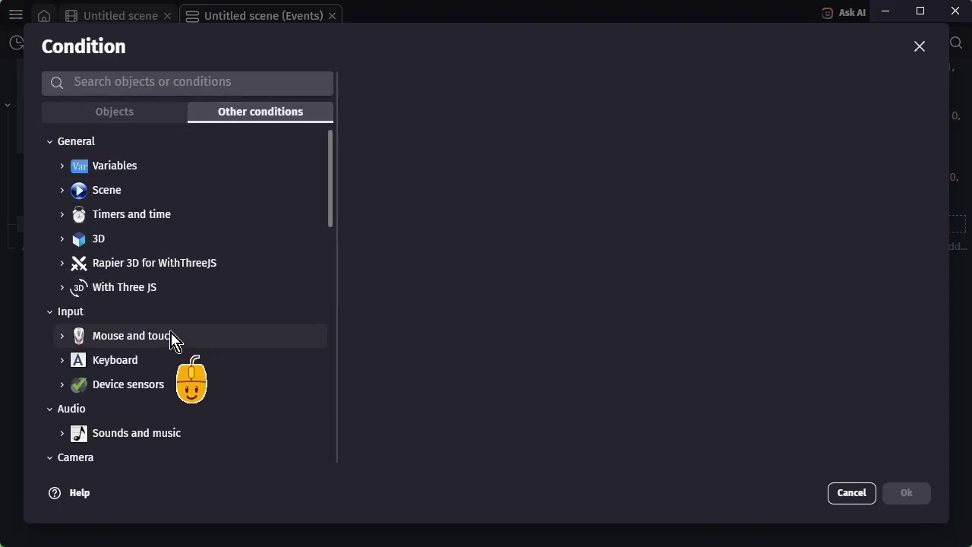
click(172, 336)
scroll(173, 342, down, 1)
scroll(175, 344, down, 2)
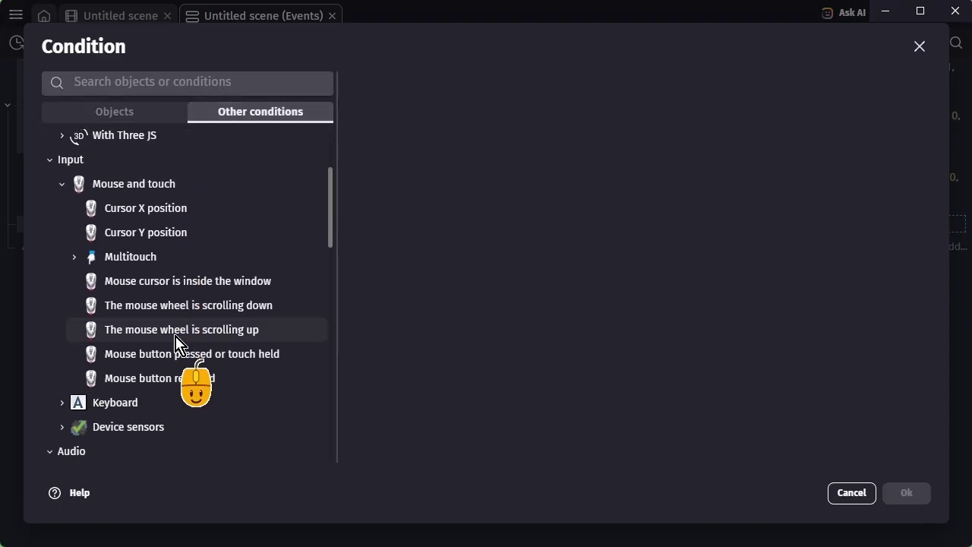
click(182, 389)
click(489, 140)
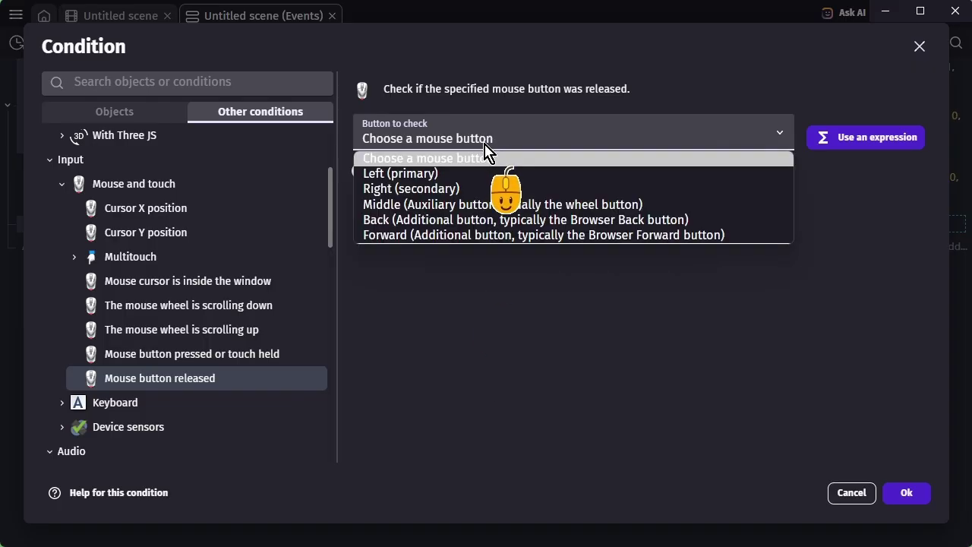
click(461, 180)
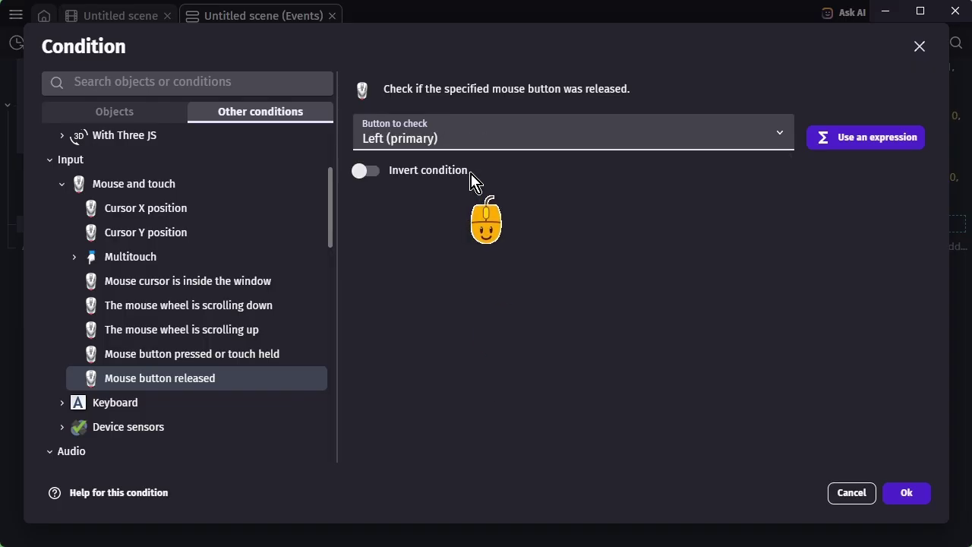
click(910, 497)
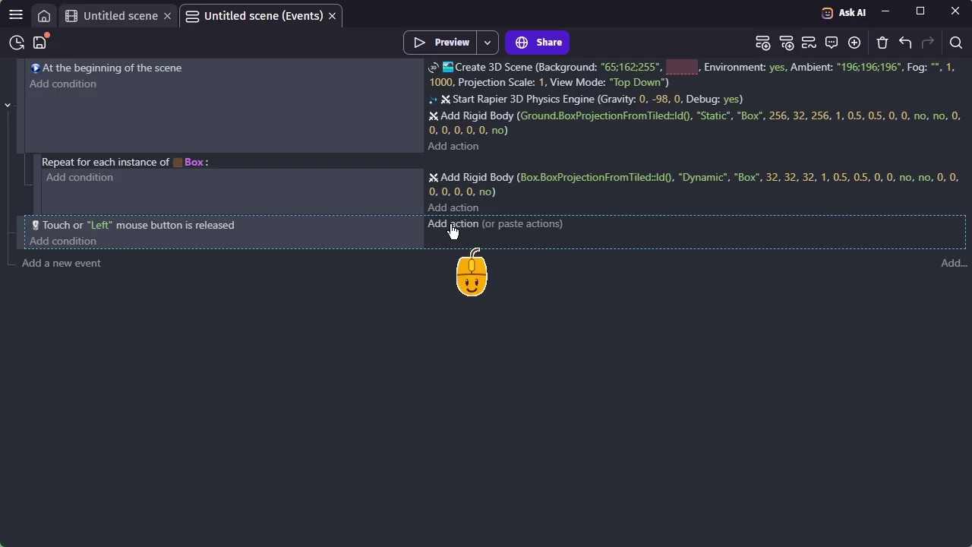
Add a Create Box action with X position RandomInRange(300, 500).
click(452, 227)
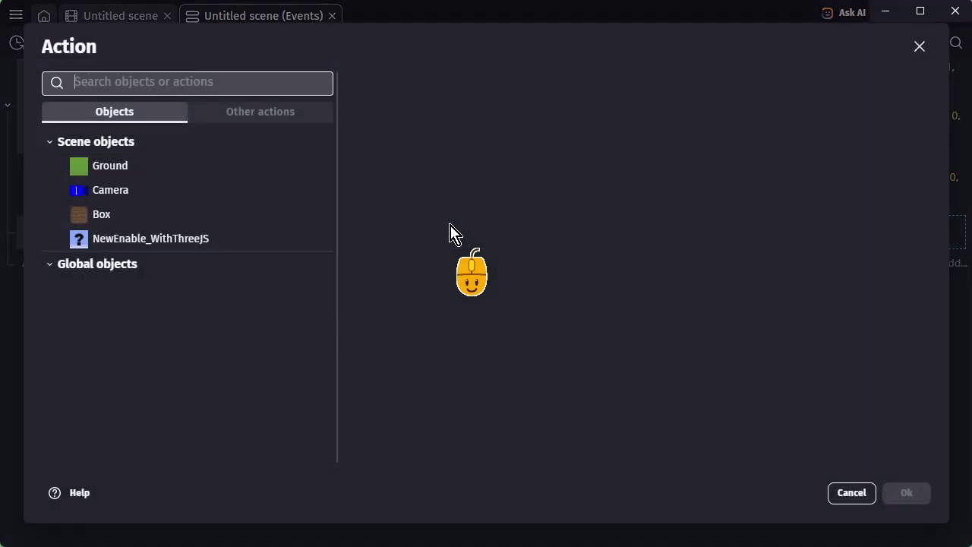
click(119, 216)
click(439, 115)
text(rando)
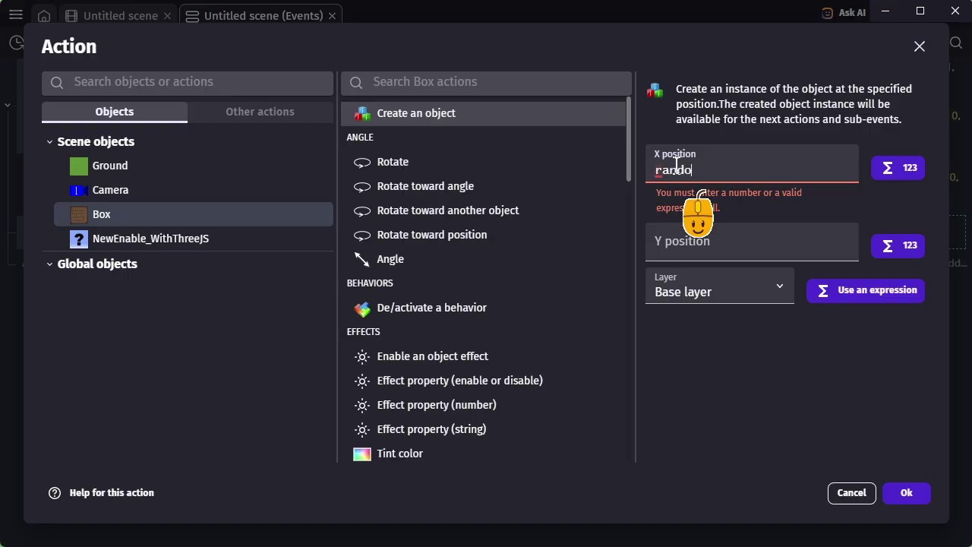
text(m)
key(Down)
key(Down)
key(Down)
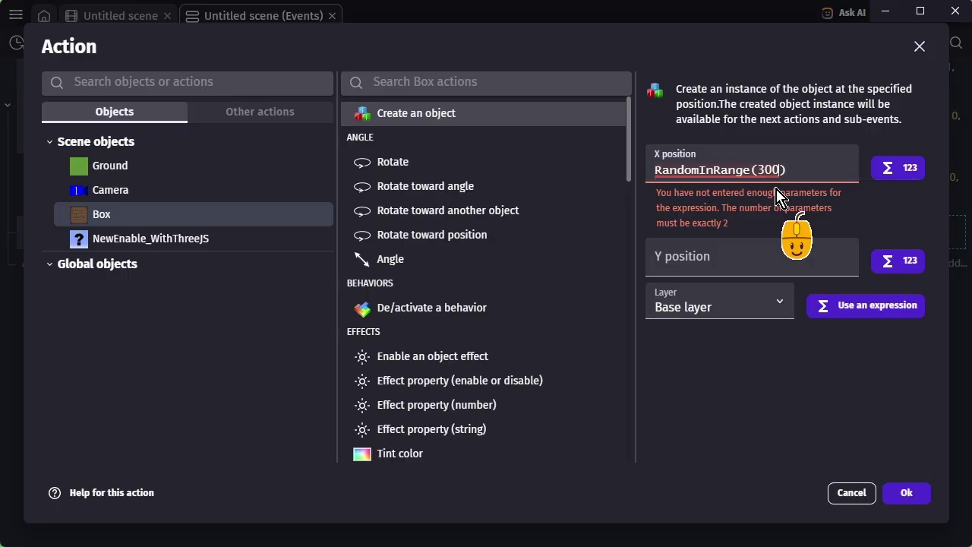
text(, 500)
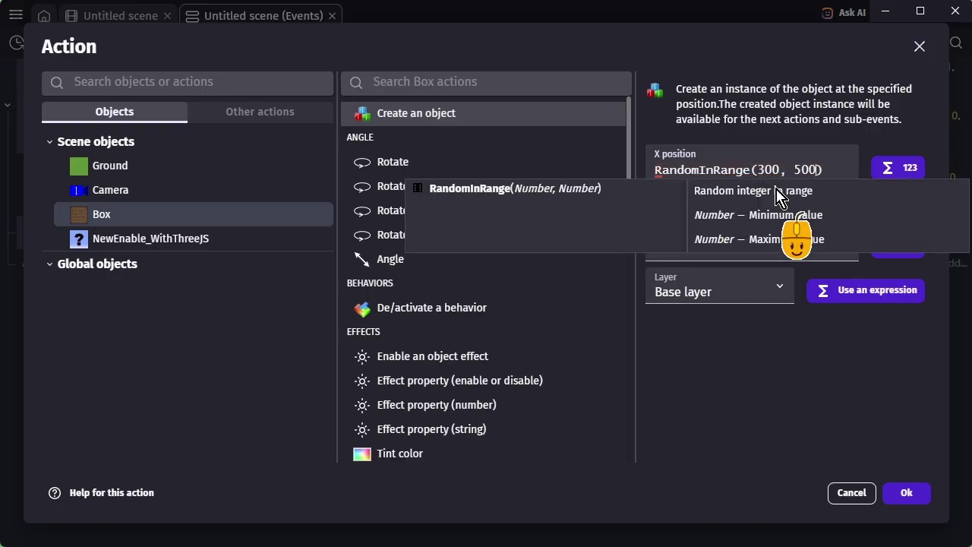
Copy the expression into Y as RandomInRange(200, 400) and confirm.
drag(829, 170, 662, 169)
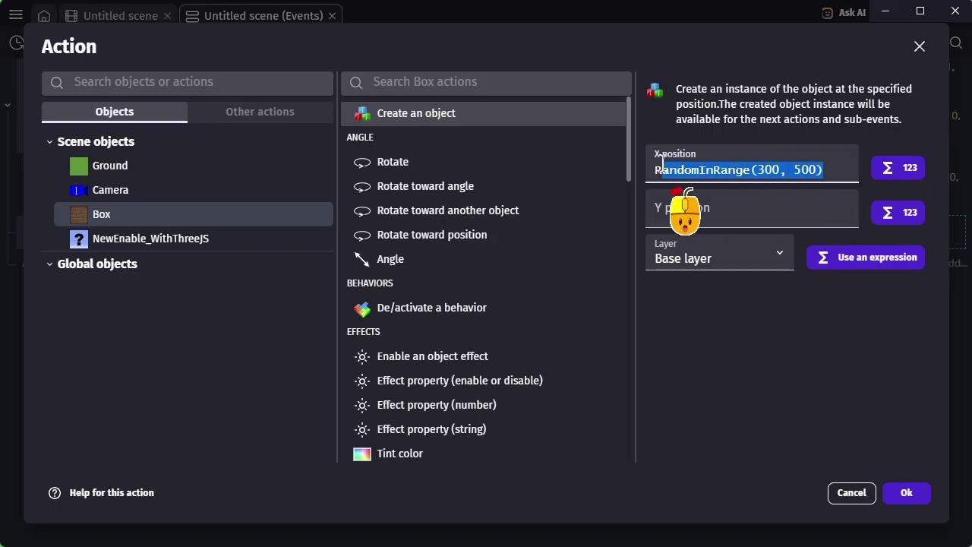
right_click(671, 170)
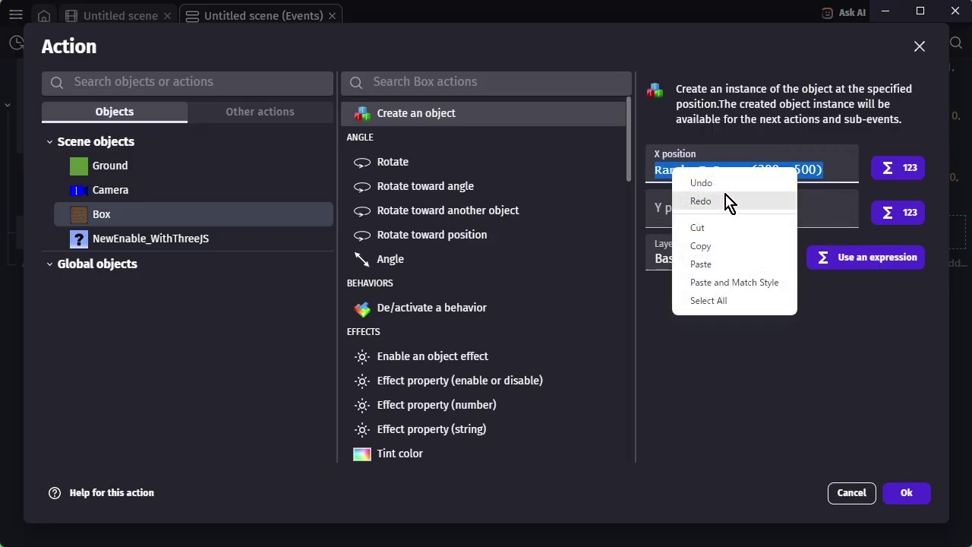
click(720, 255)
click(700, 216)
right_click(699, 215)
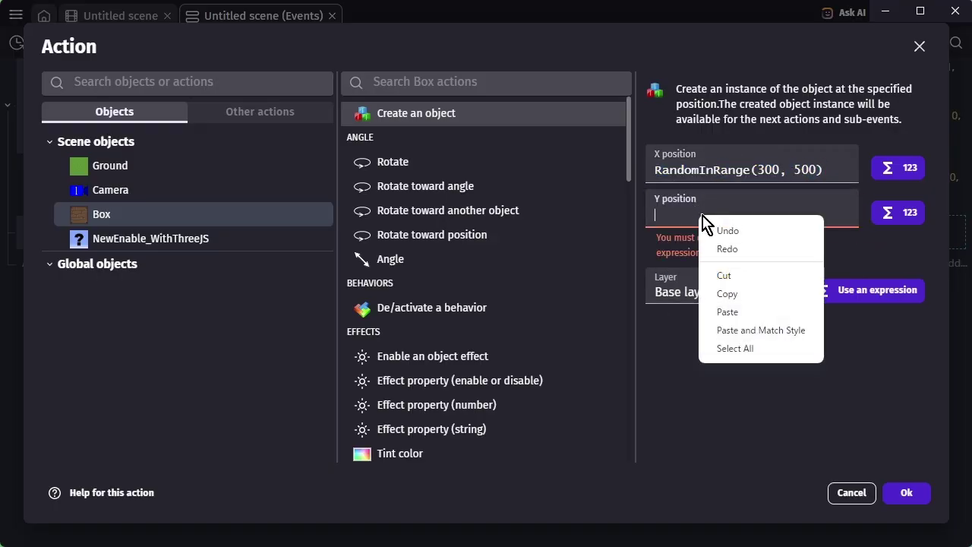
click(744, 312)
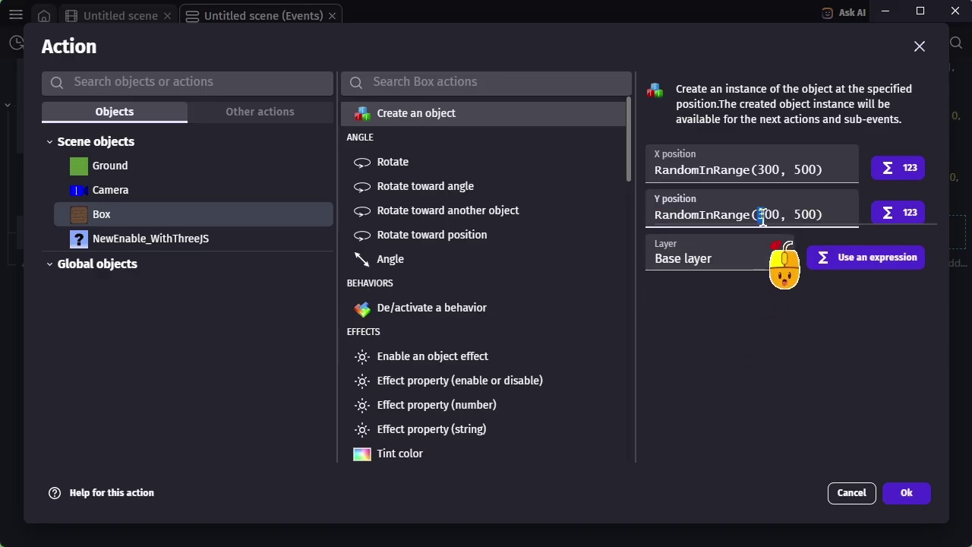
text(2)
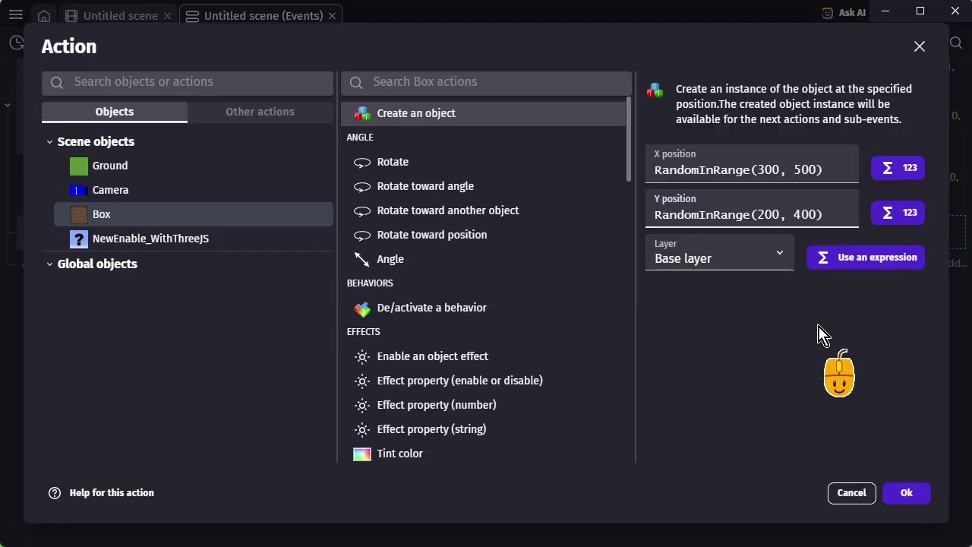
click(904, 494)
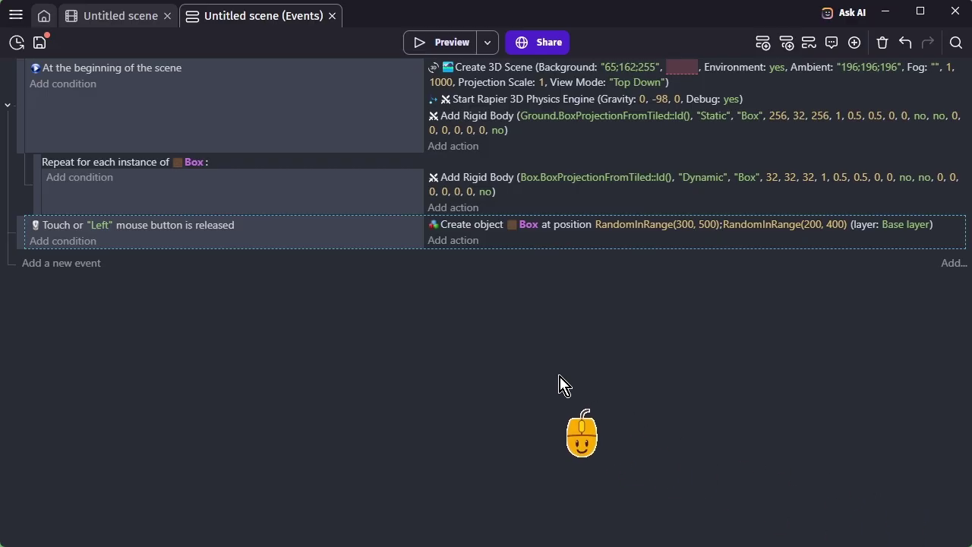
Add an action setting Box's z-order to 128.
click(452, 241)
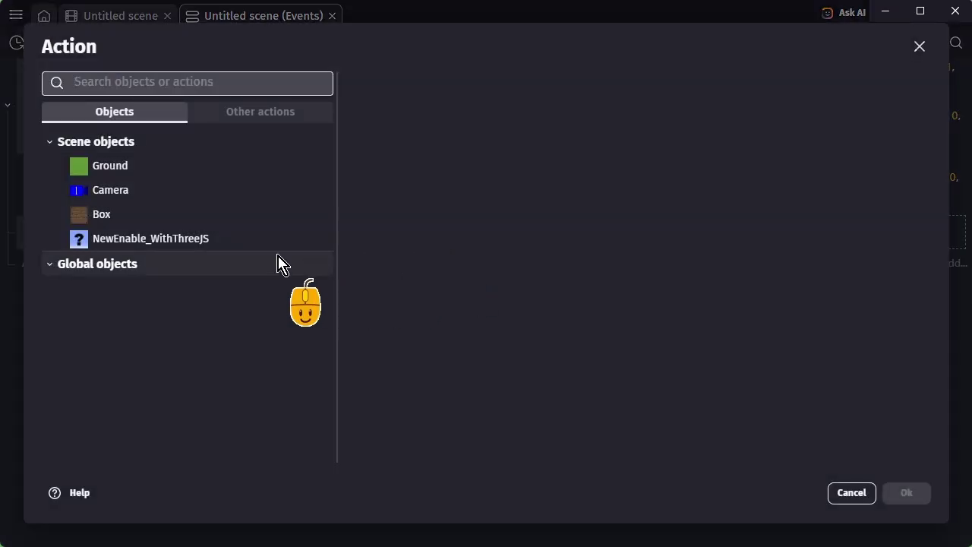
click(252, 213)
text(z)
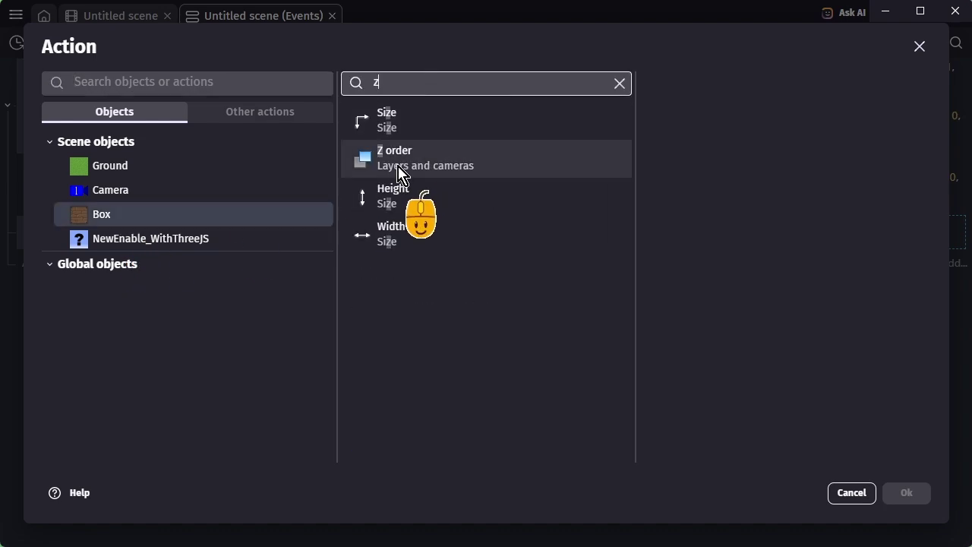
click(394, 169)
click(699, 181)
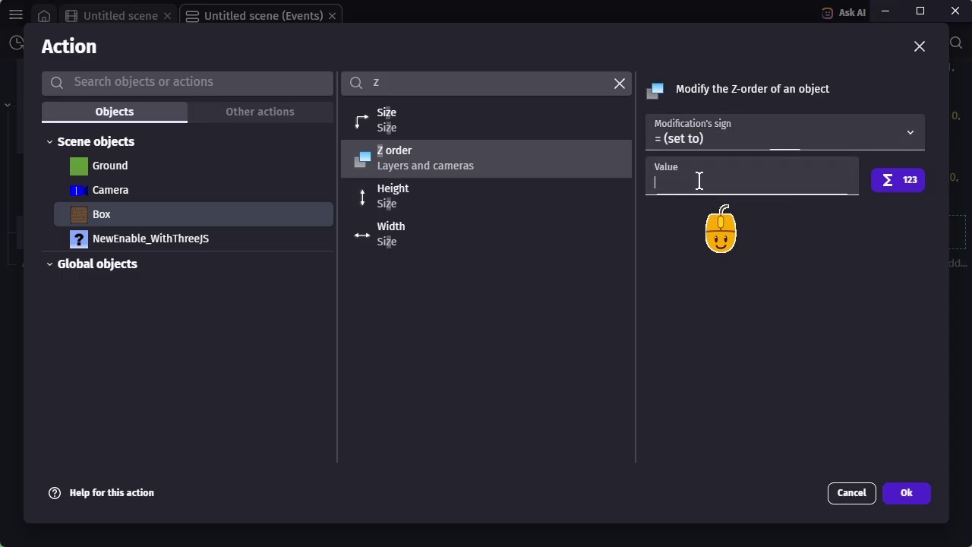
text(128)
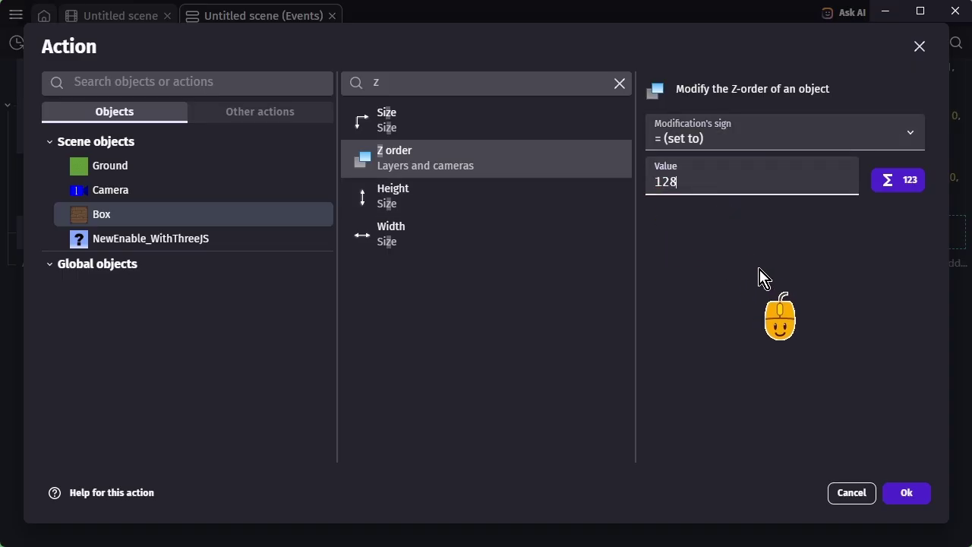
click(903, 495)
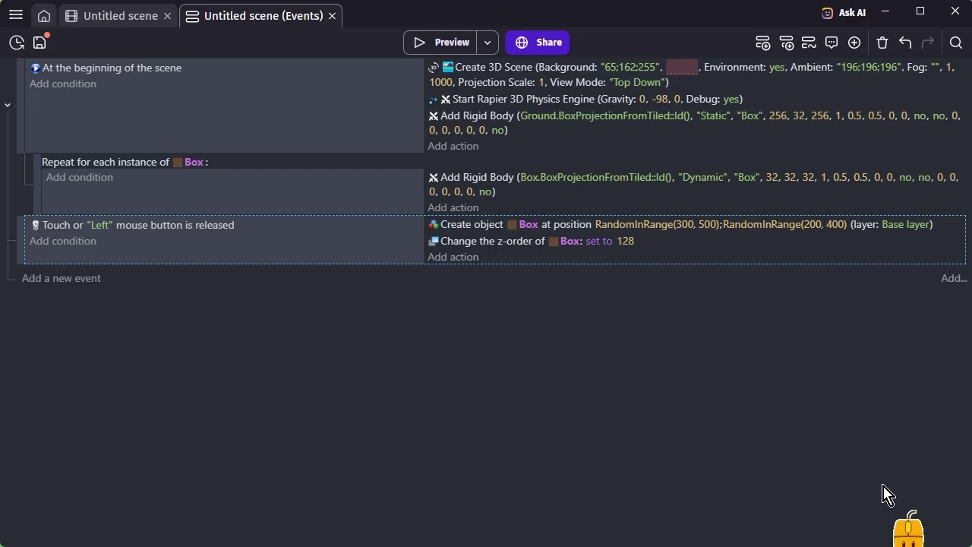
Copy Box's Add Rigid Body action into the release event and preview the scene.
click(486, 184)
right_click(487, 184)
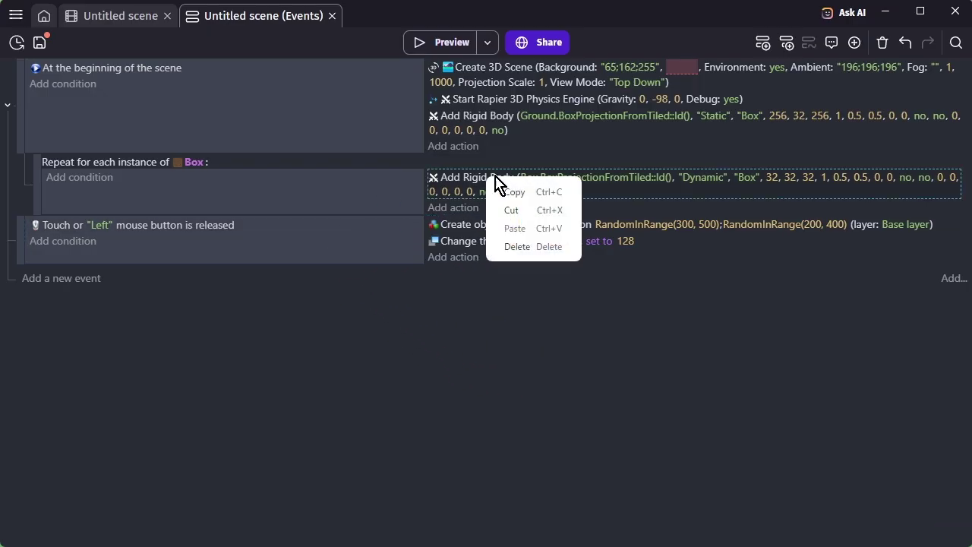
click(521, 191)
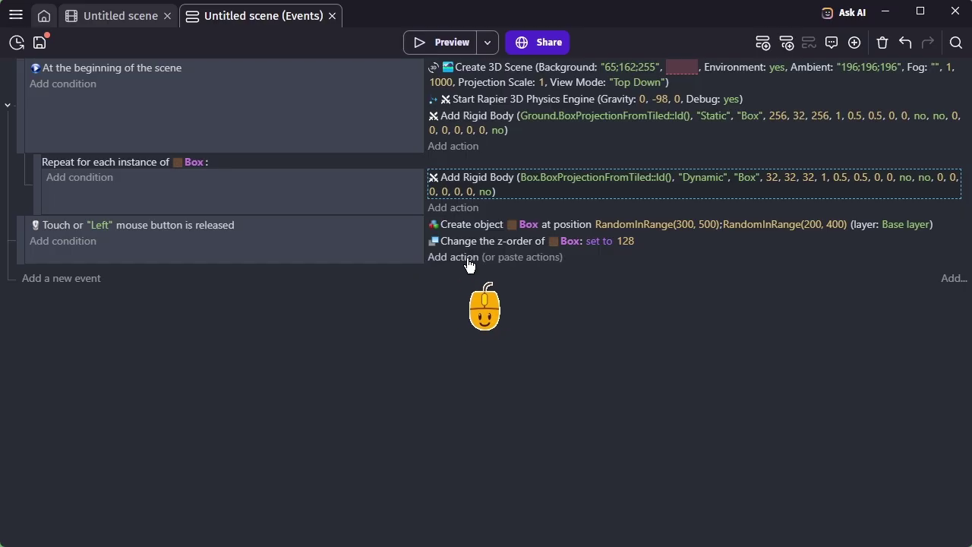
click(516, 258)
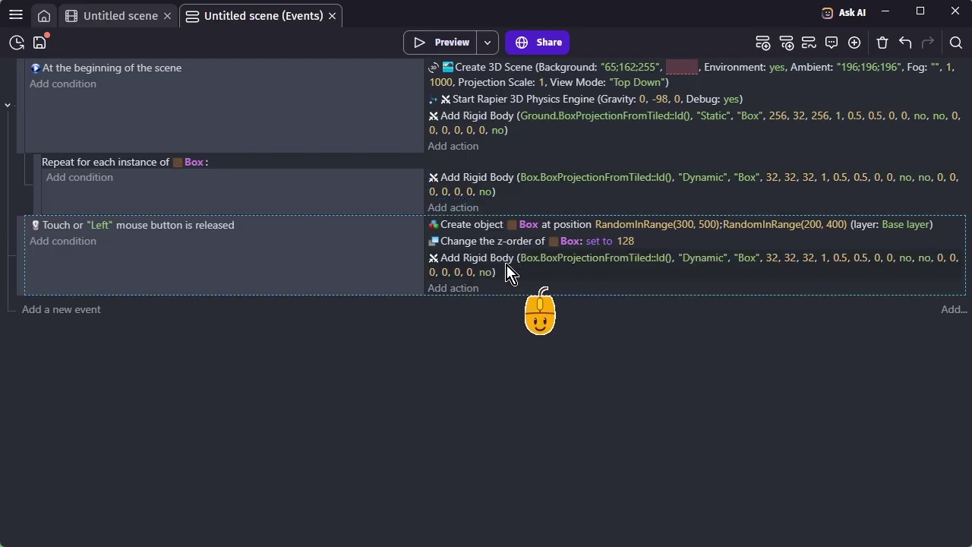
click(439, 45)
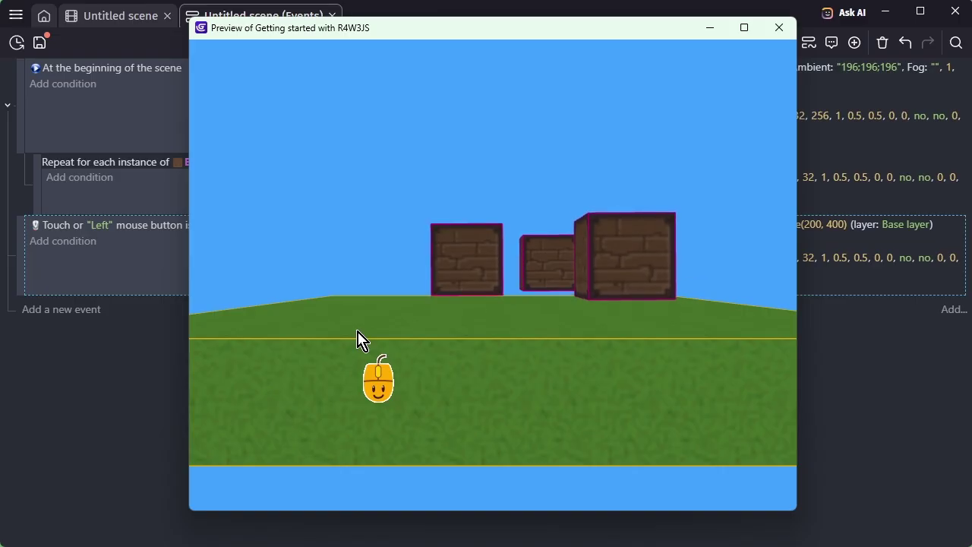
click(358, 340)
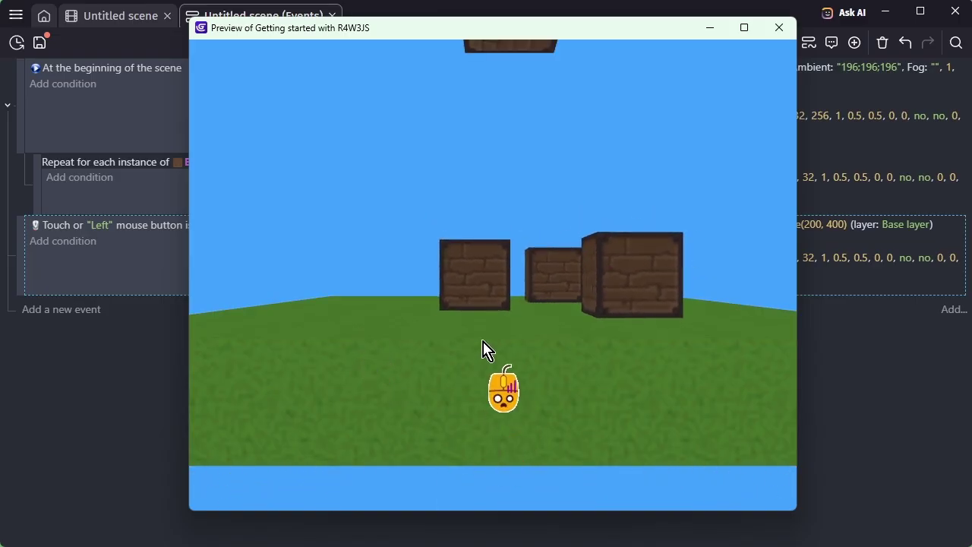
click(399, 190)
click(395, 188)
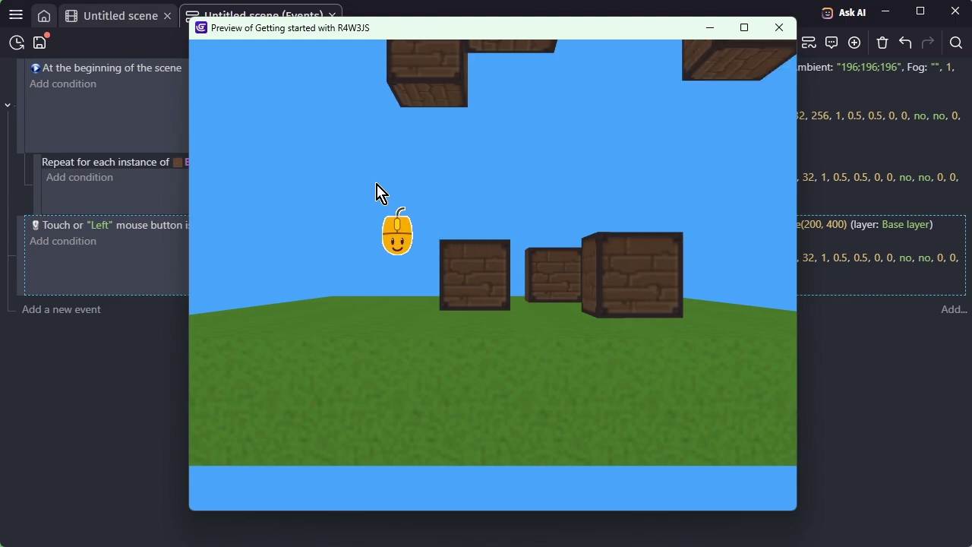
click(507, 201)
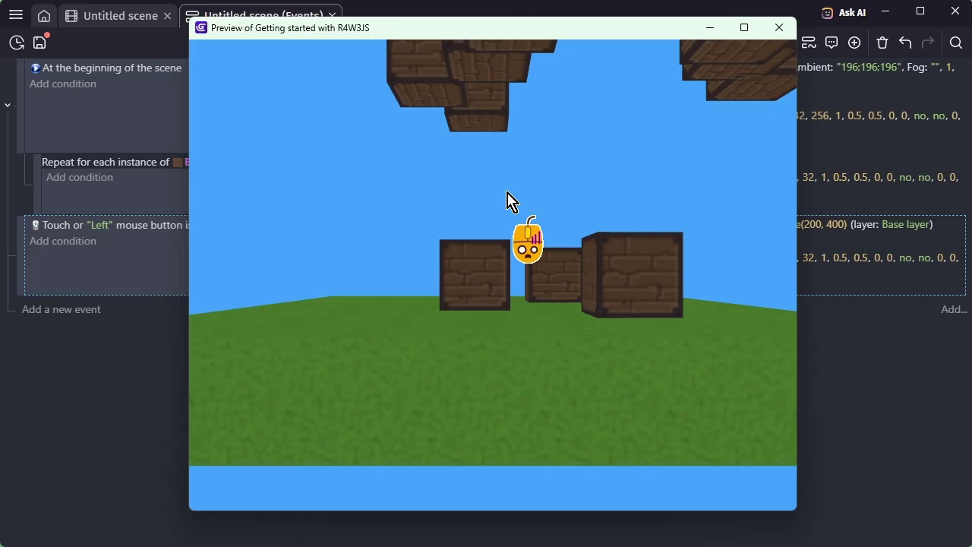
click(778, 28)
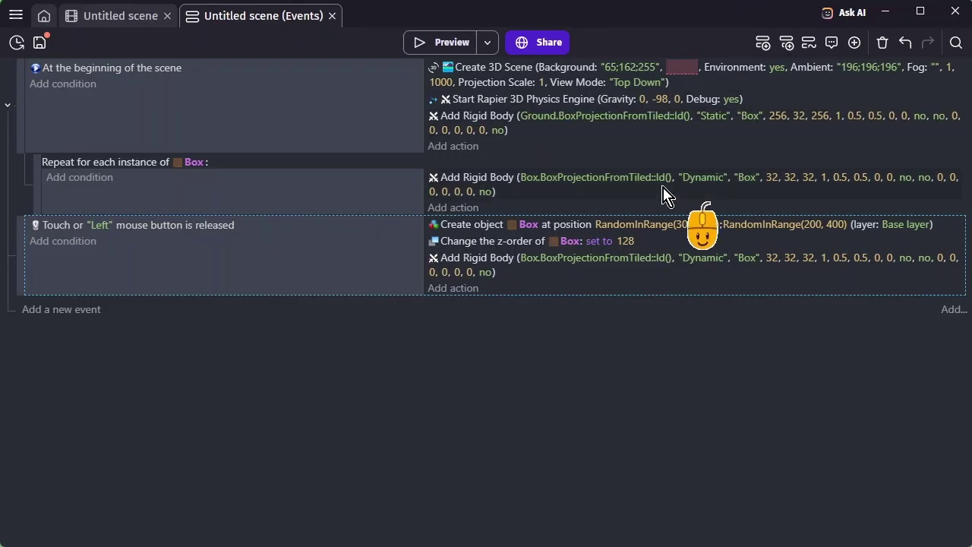
Add a Boolean object variable RigidBody, default False, to Box and apply.
click(129, 21)
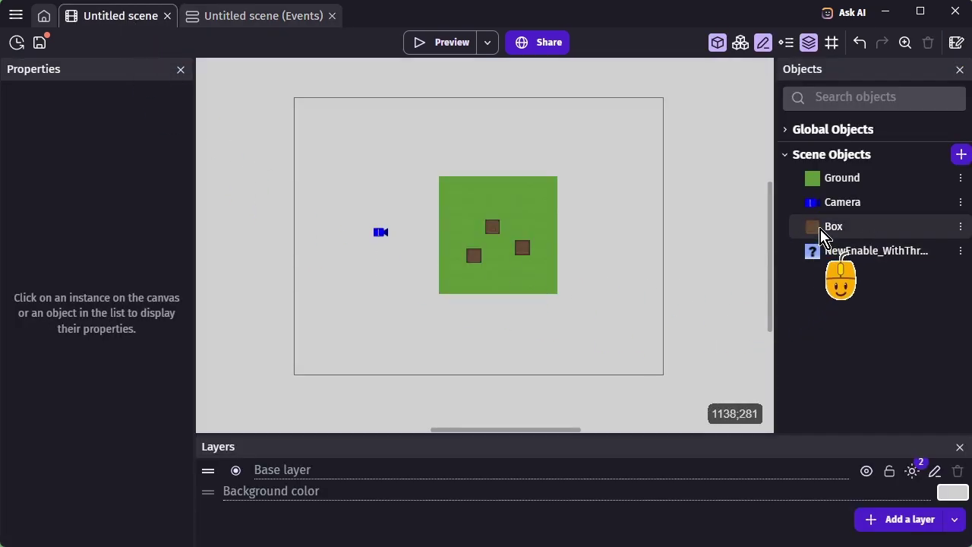
double_click(796, 229)
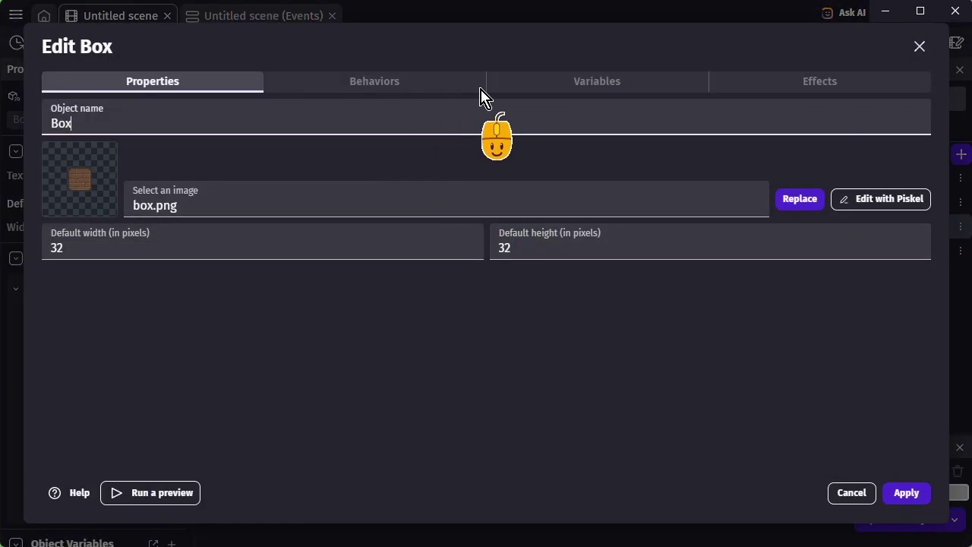
click(596, 85)
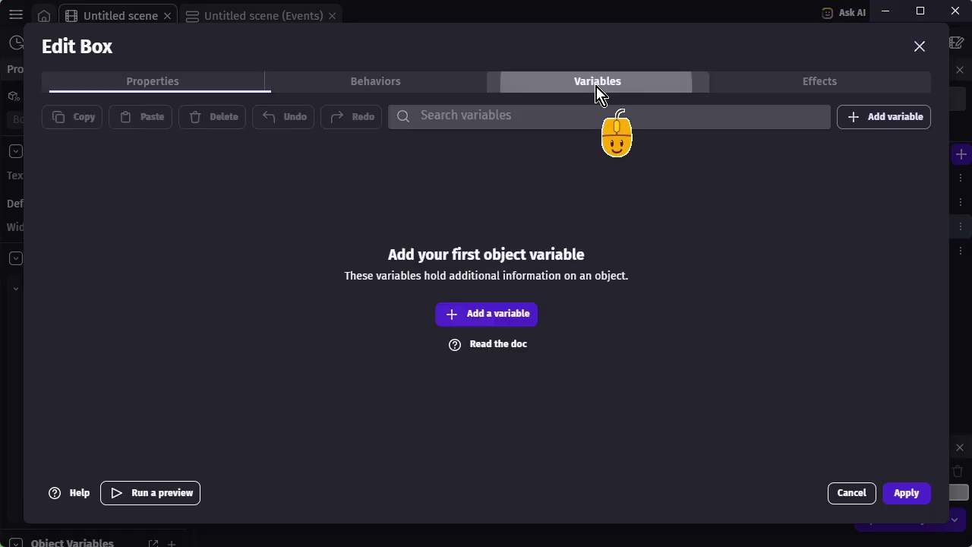
click(894, 117)
text(RigidBody)
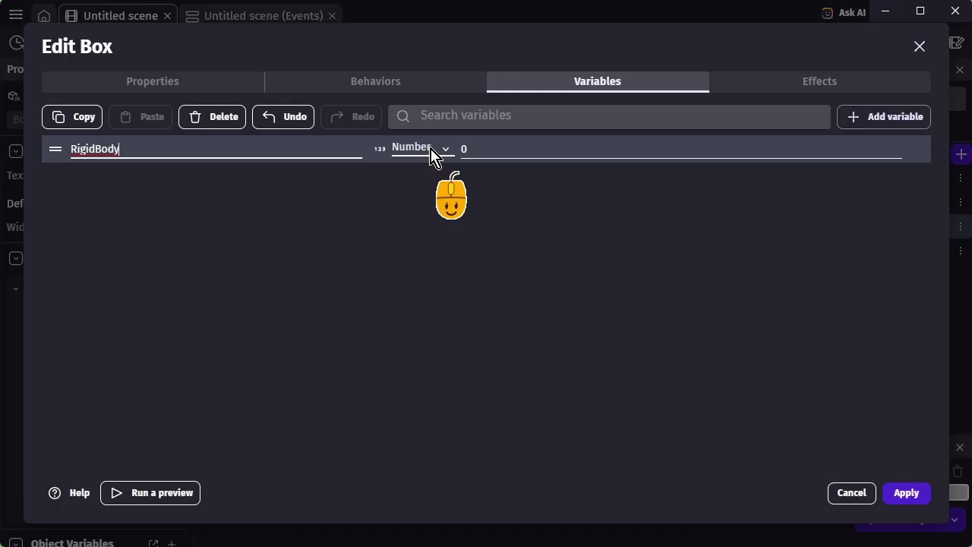
click(429, 154)
click(427, 192)
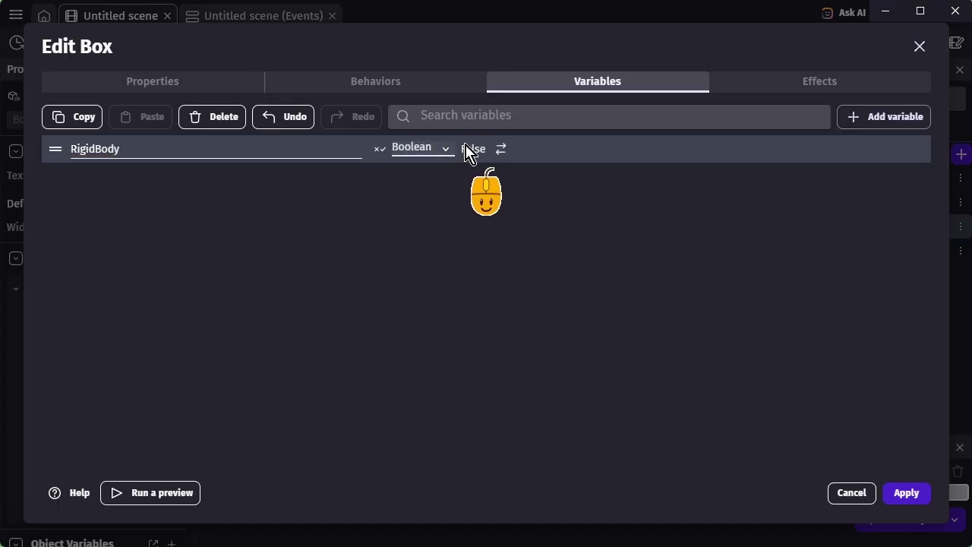
click(906, 493)
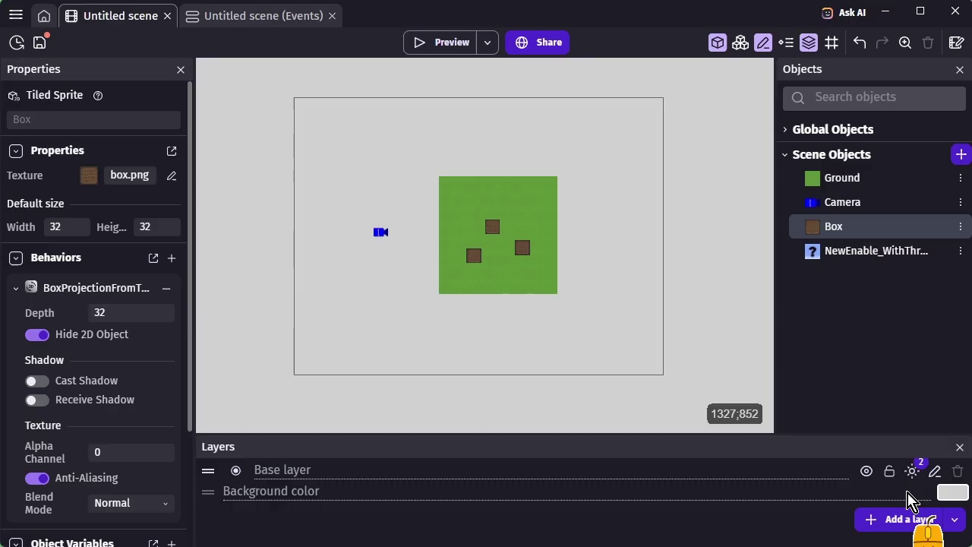
Add a 'Repeat for each instance' event over Box at the end of the event sheet.
click(264, 23)
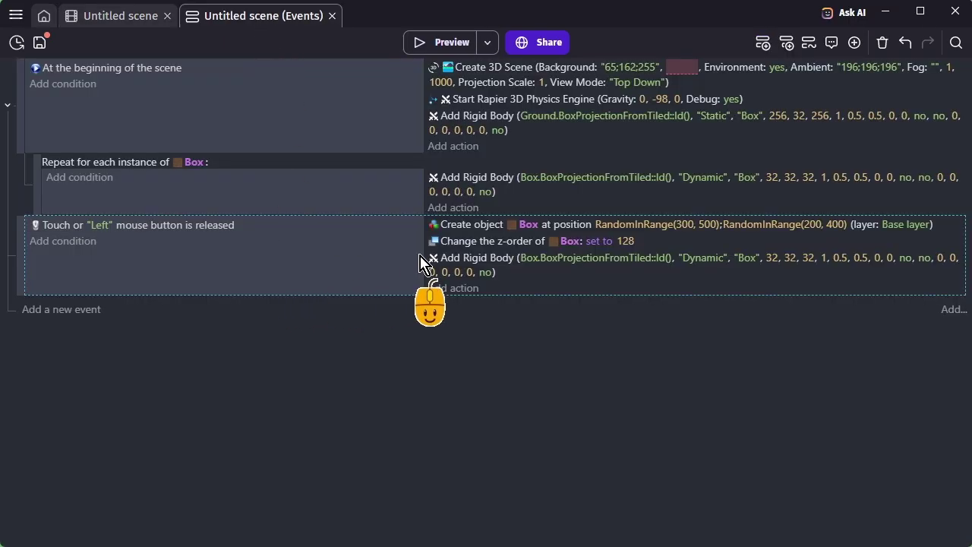
click(854, 44)
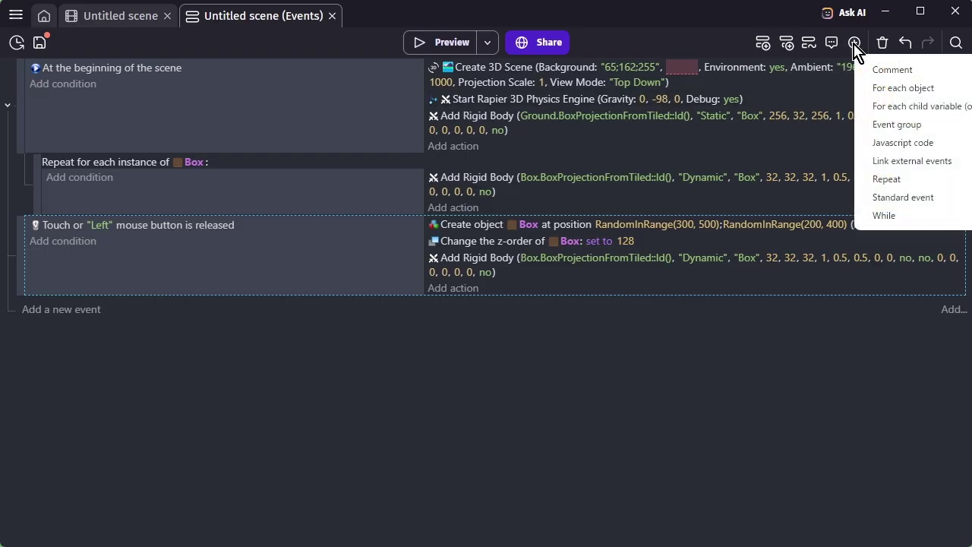
click(870, 88)
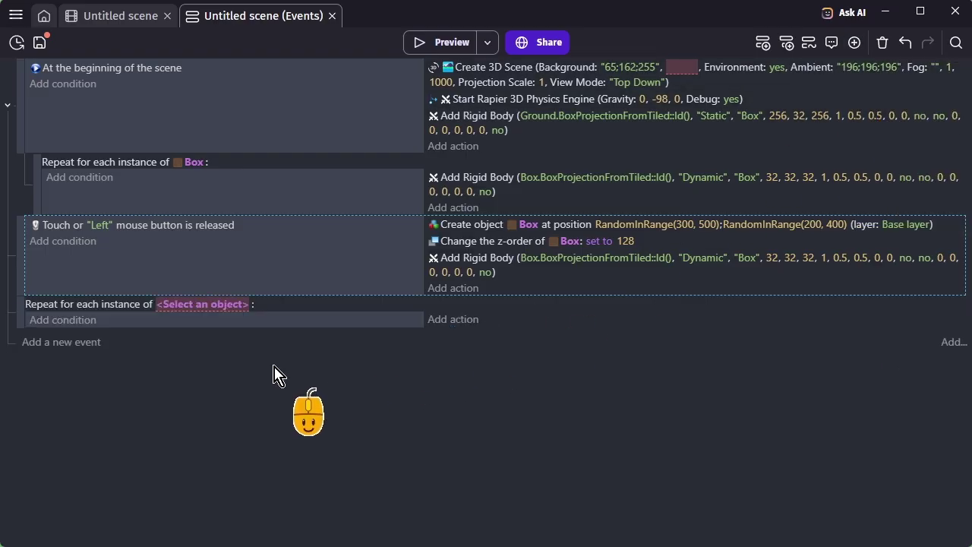
click(194, 314)
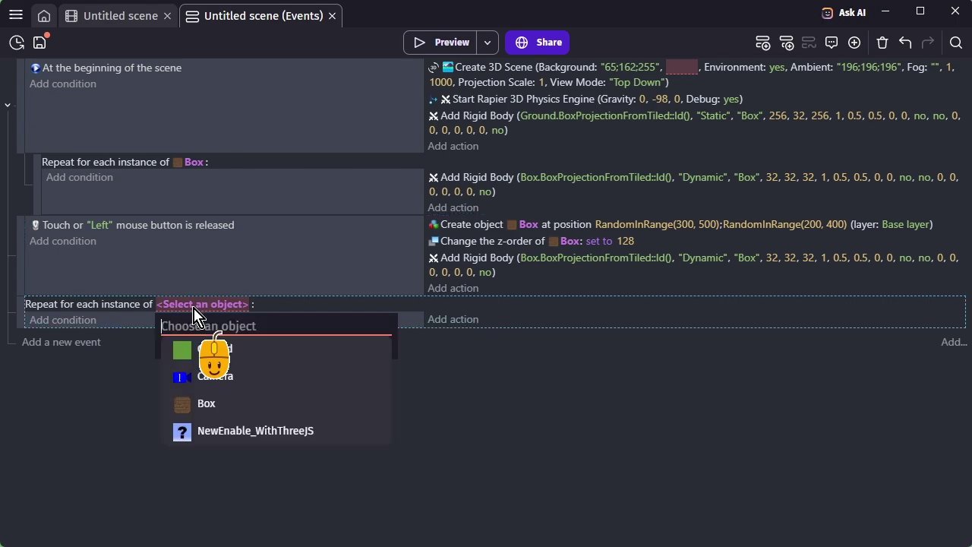
click(215, 410)
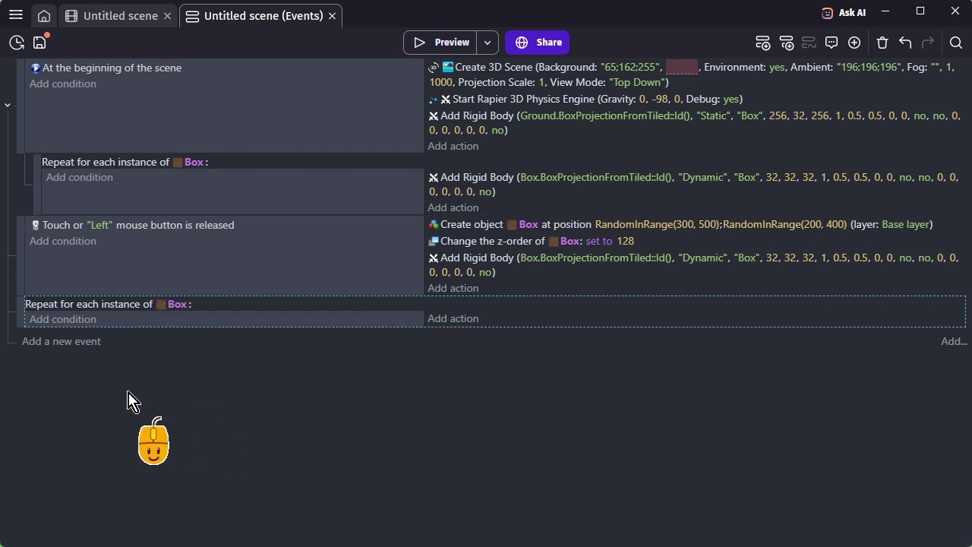
Give it a Box object-variable condition: RigidBody is False.
click(76, 322)
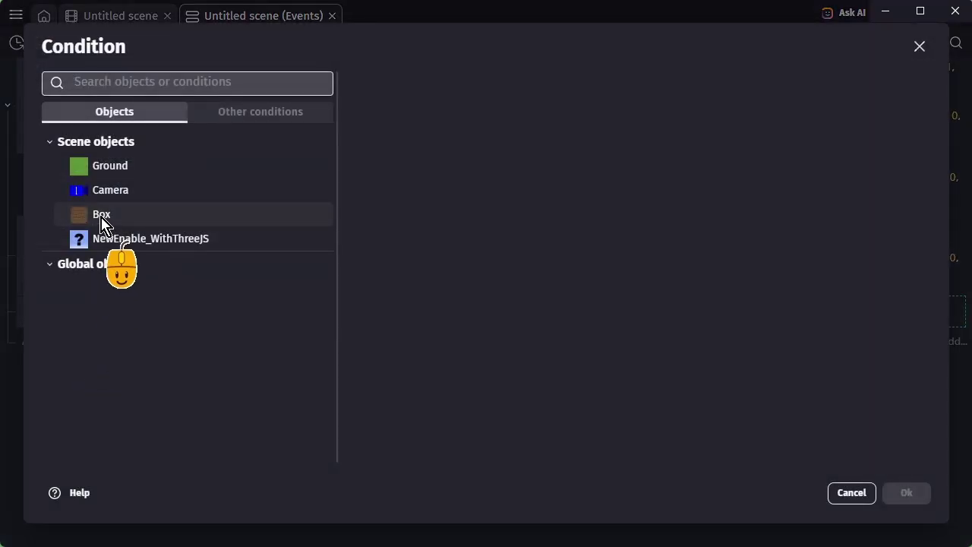
click(101, 220)
scroll(462, 223, down, 3)
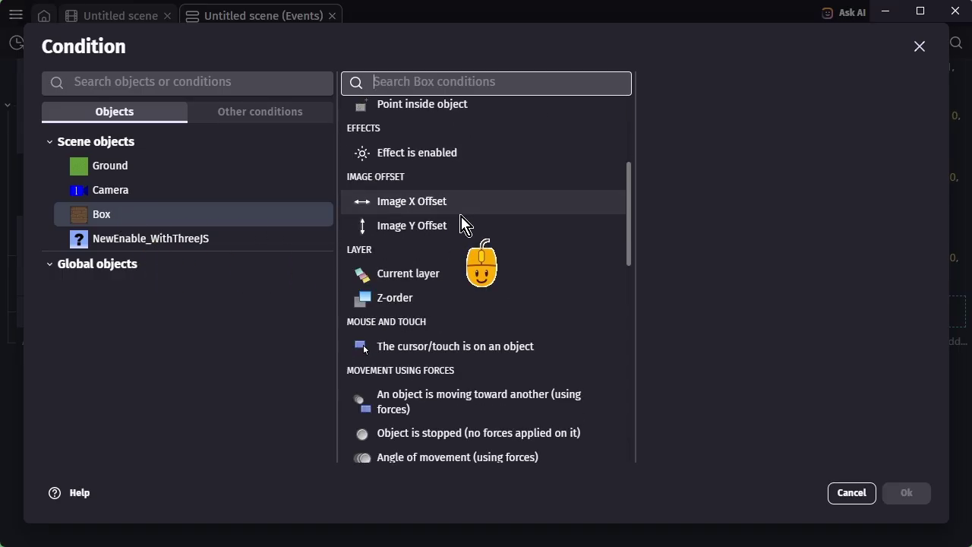
scroll(461, 223, down, 5)
scroll(462, 223, down, 4)
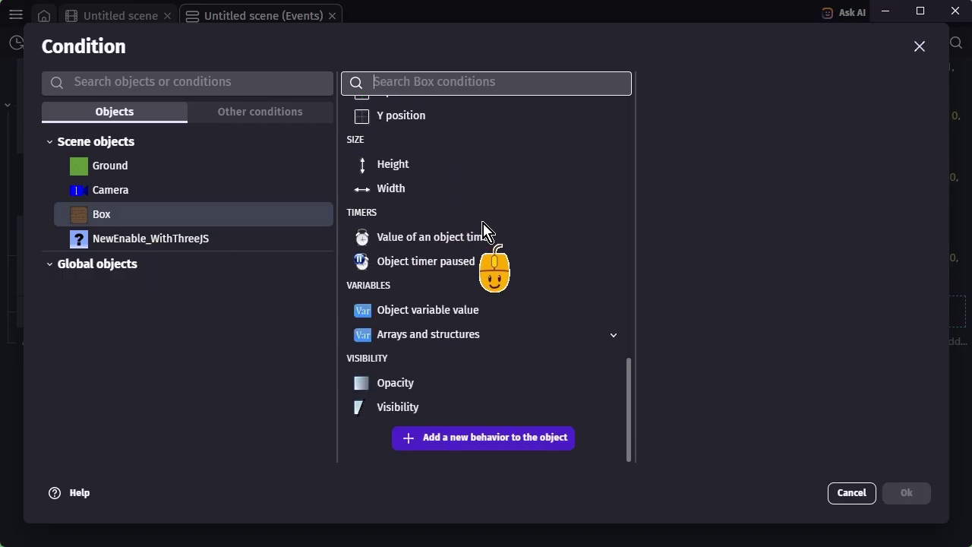
click(456, 318)
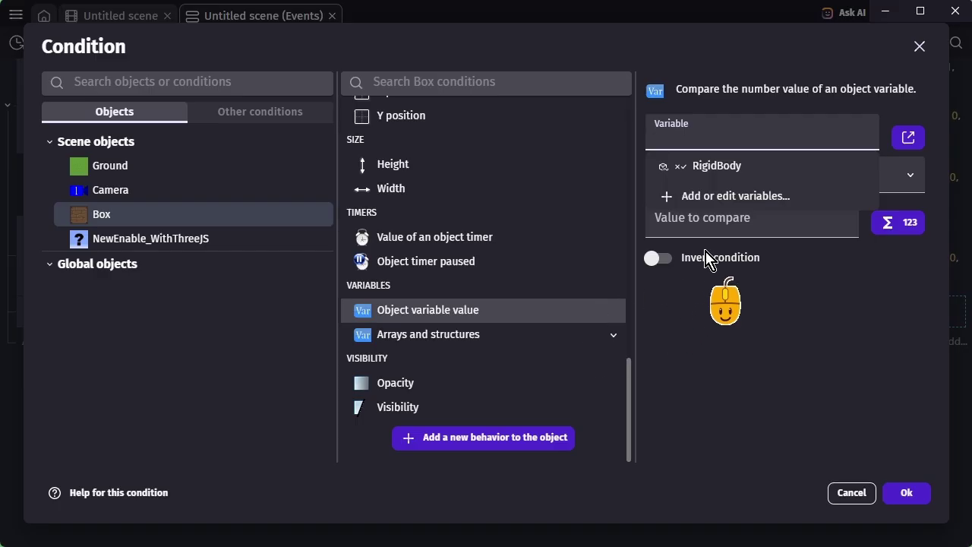
click(725, 173)
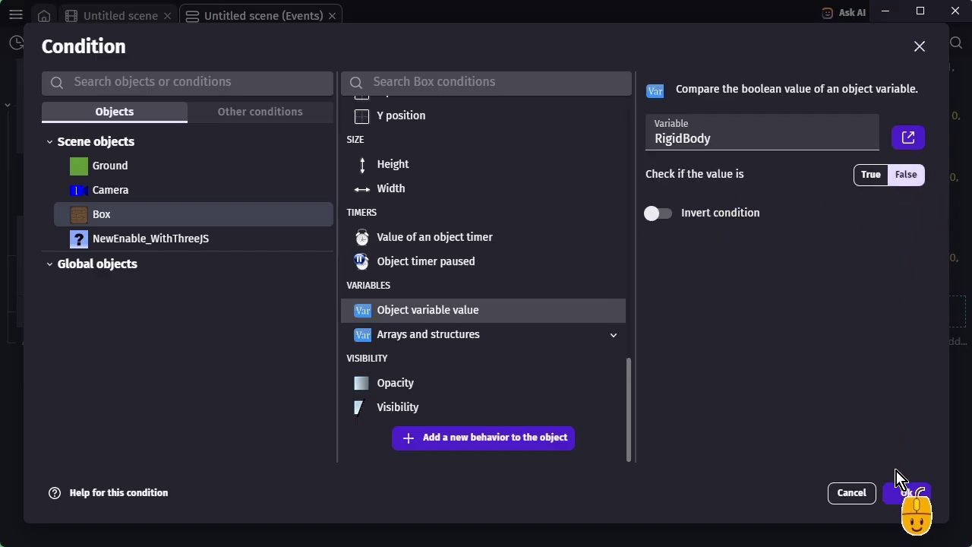
click(906, 493)
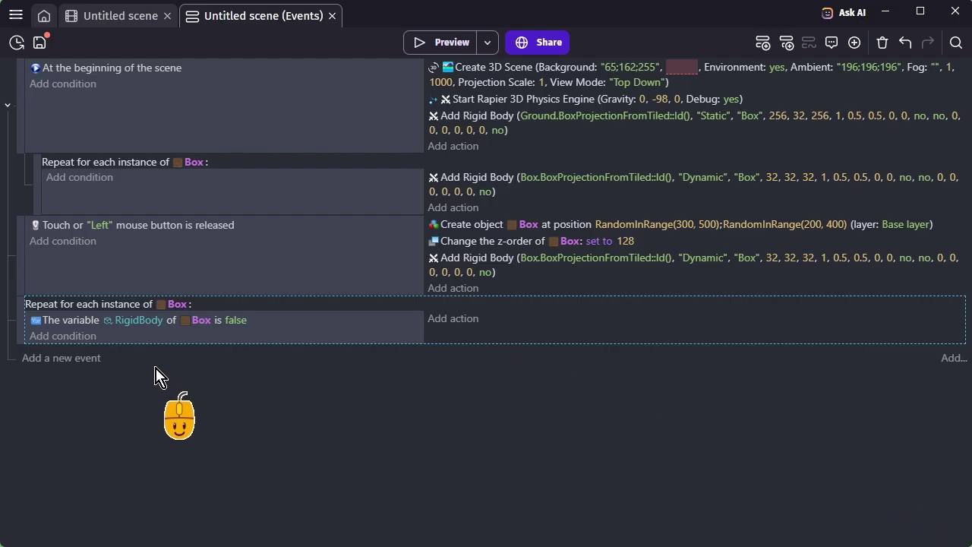
Require a 3D object with ID Box.BoxProjectionFromTiled::Id() to exist, and move Add Rigid Body into this event.
click(81, 340)
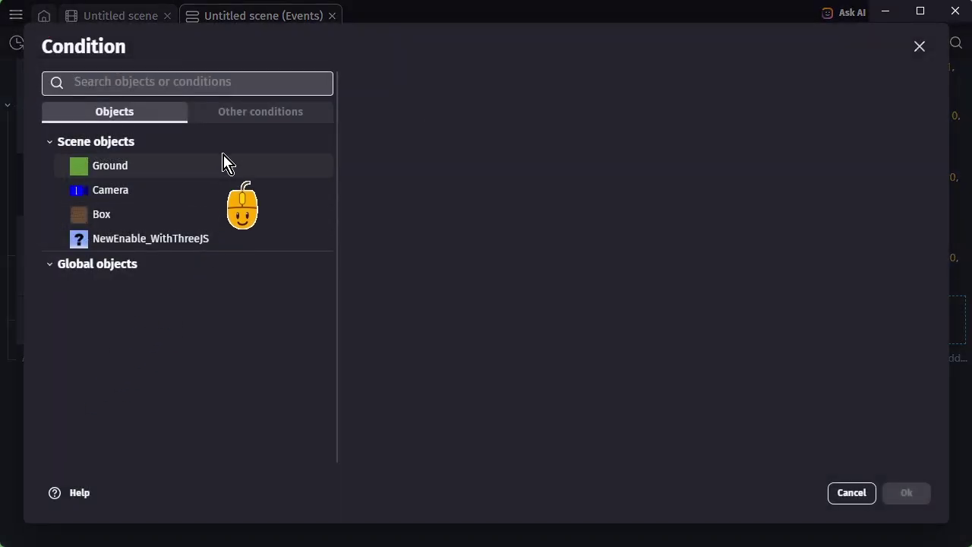
click(235, 116)
click(146, 290)
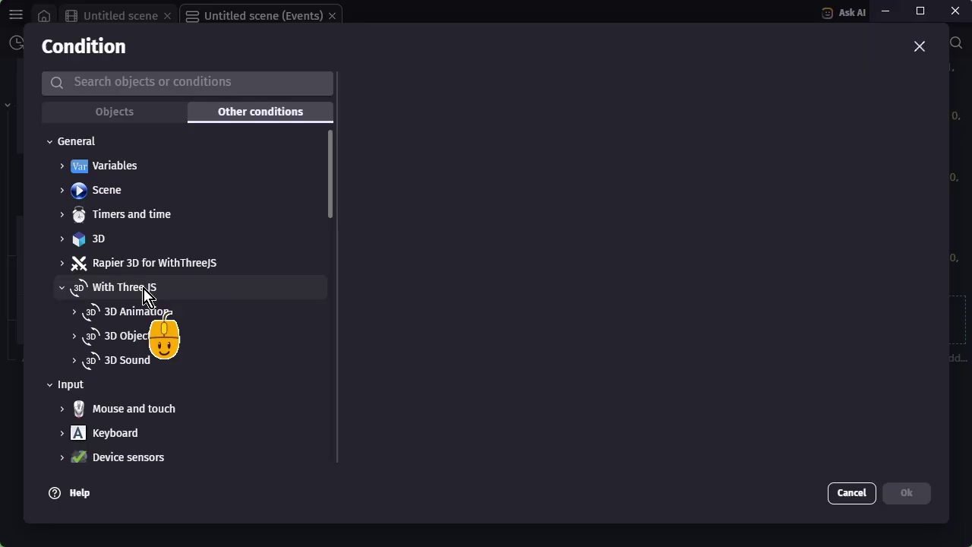
click(146, 338)
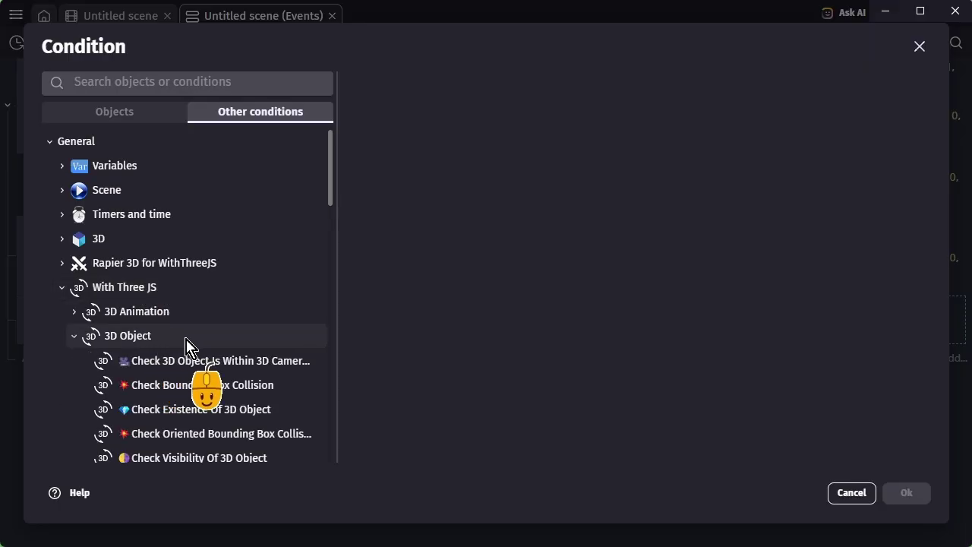
scroll(186, 343, down, 2)
scroll(186, 343, down, 2)
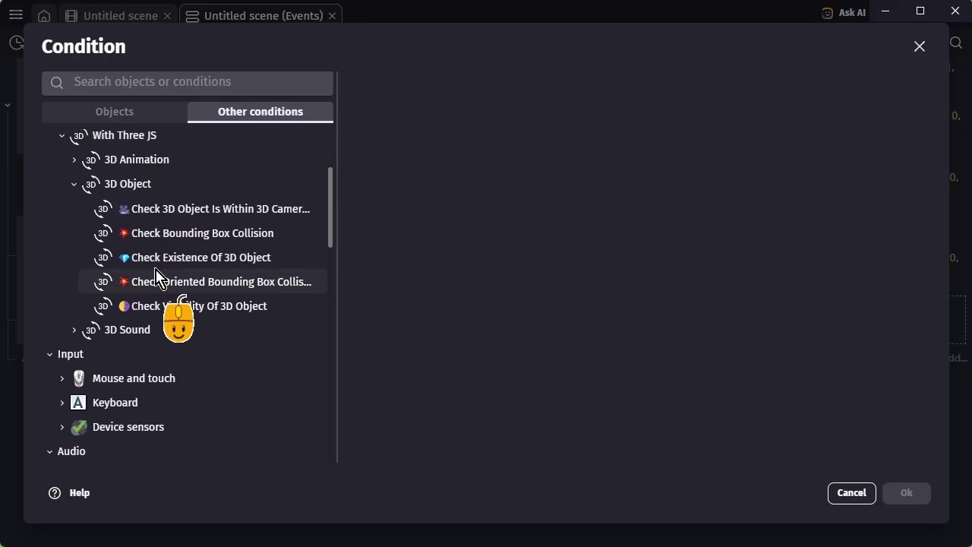
click(219, 264)
text(Box.BoxProjectionFromTiled::Id())
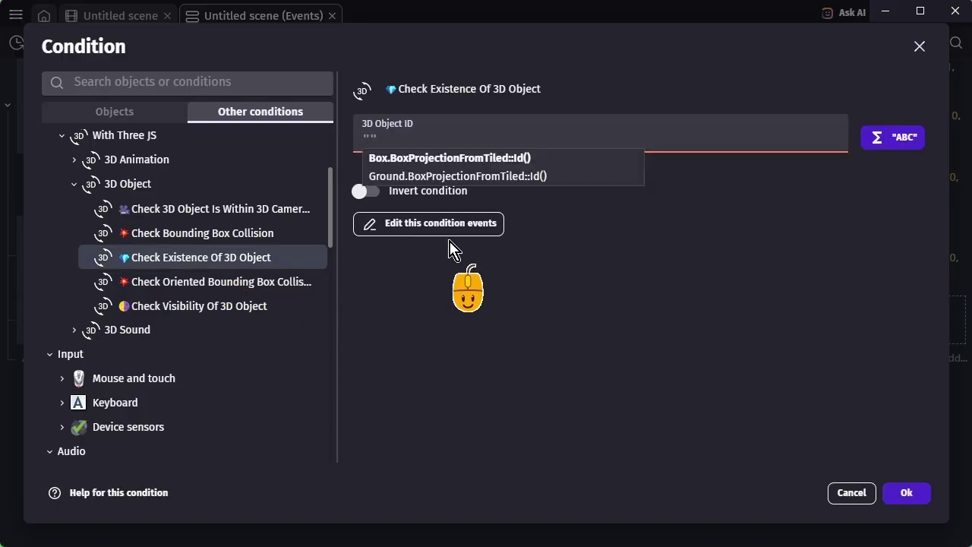
click(452, 157)
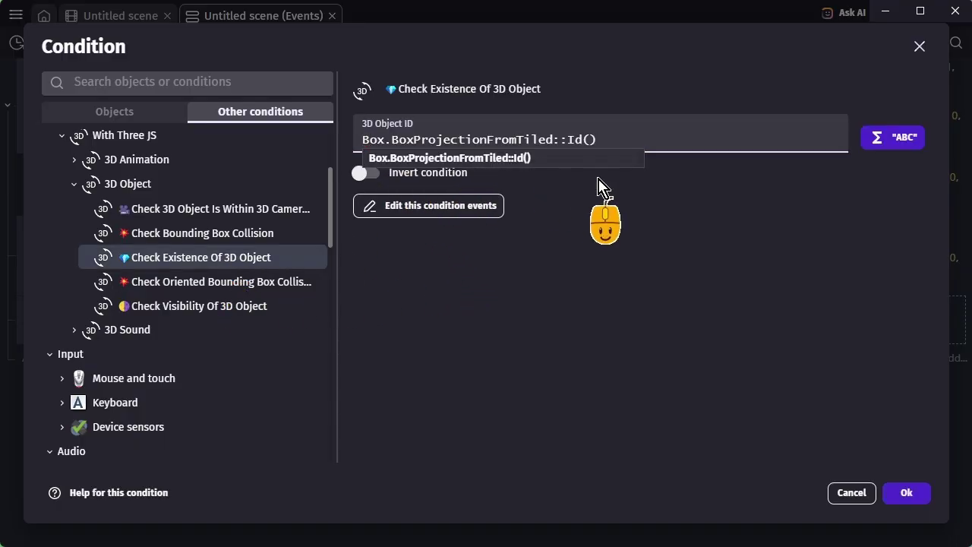
click(905, 494)
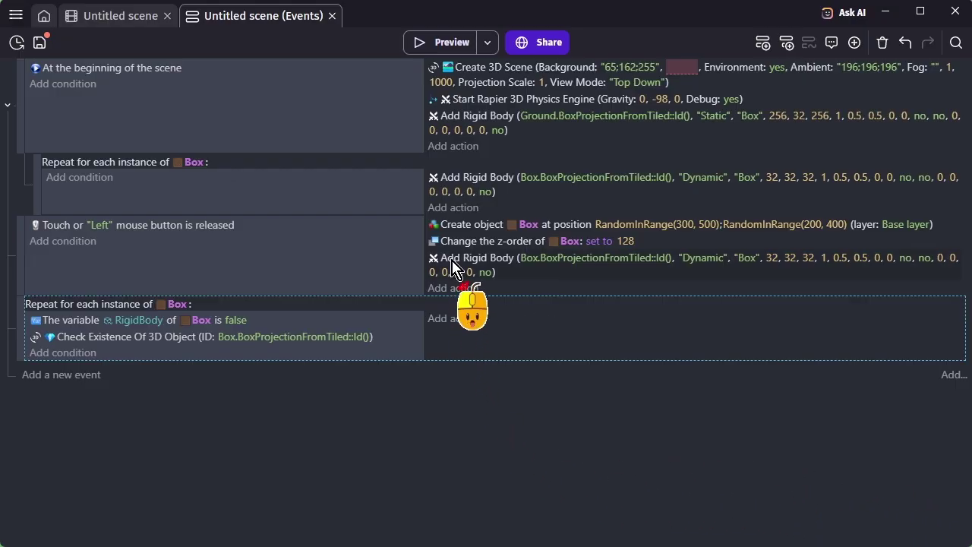
drag(453, 267, 462, 323)
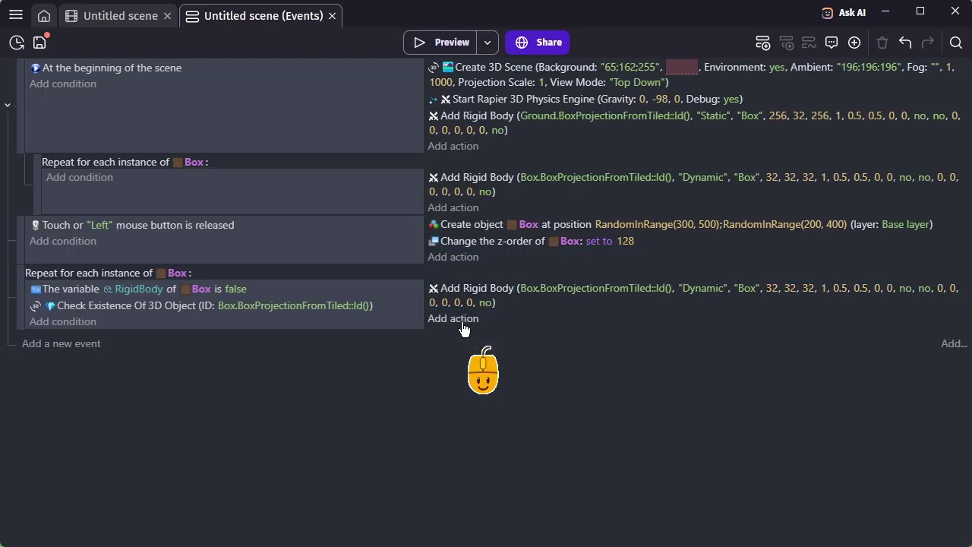
Add a Box 'Change object variable value' action setting RigidBody to true.
click(463, 320)
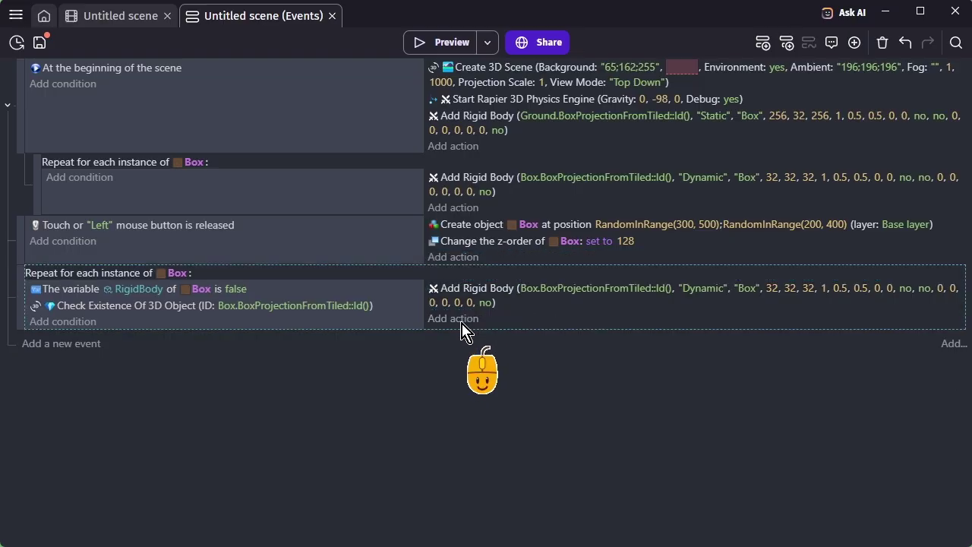
click(133, 222)
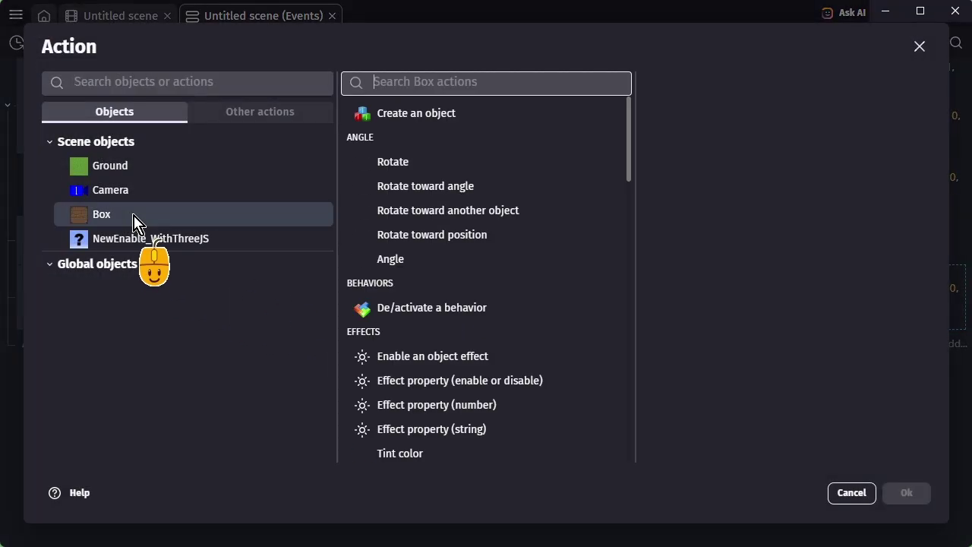
scroll(492, 261, down, 1)
scroll(492, 260, down, 5)
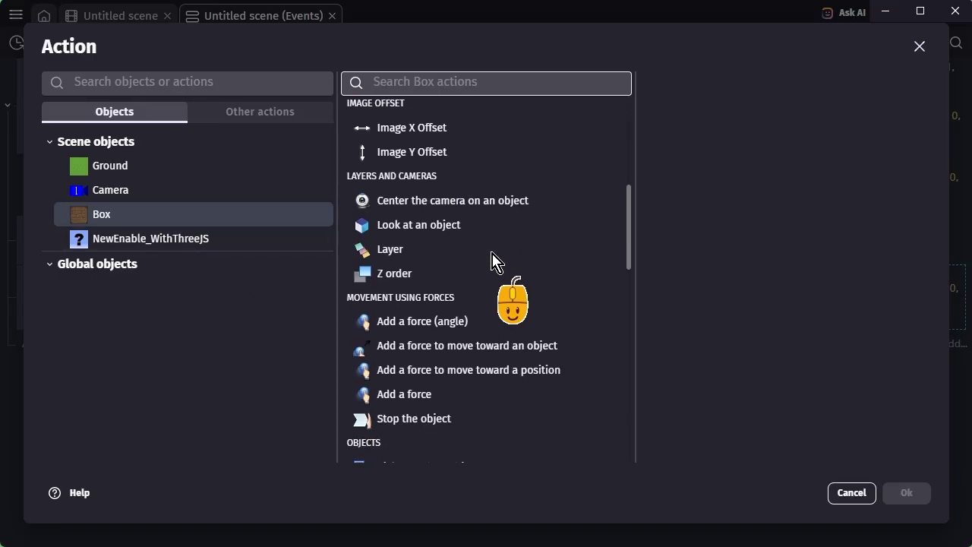
scroll(492, 260, down, 3)
scroll(492, 260, down, 2)
scroll(492, 260, down, 1)
scroll(492, 260, down, 3)
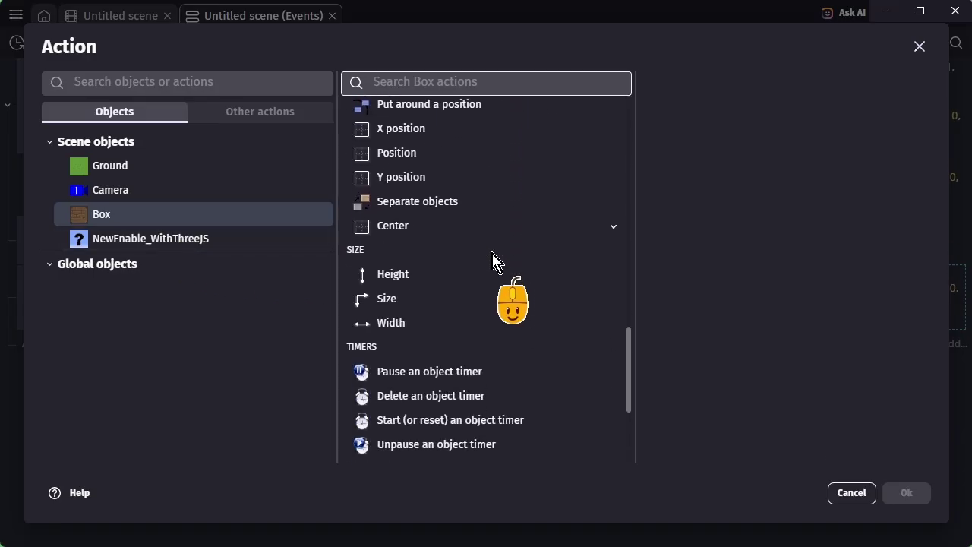
scroll(492, 260, down, 2)
scroll(492, 260, down, 2)
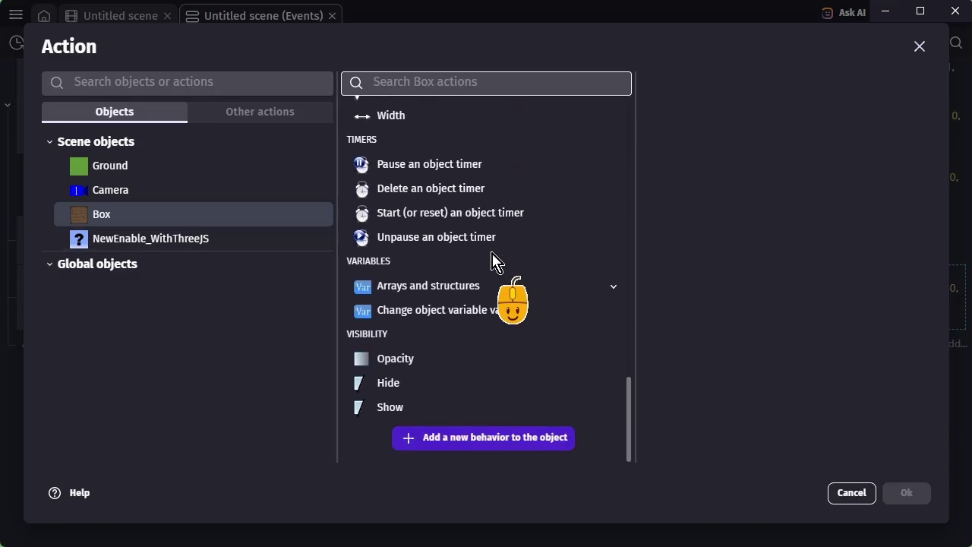
click(442, 311)
click(716, 166)
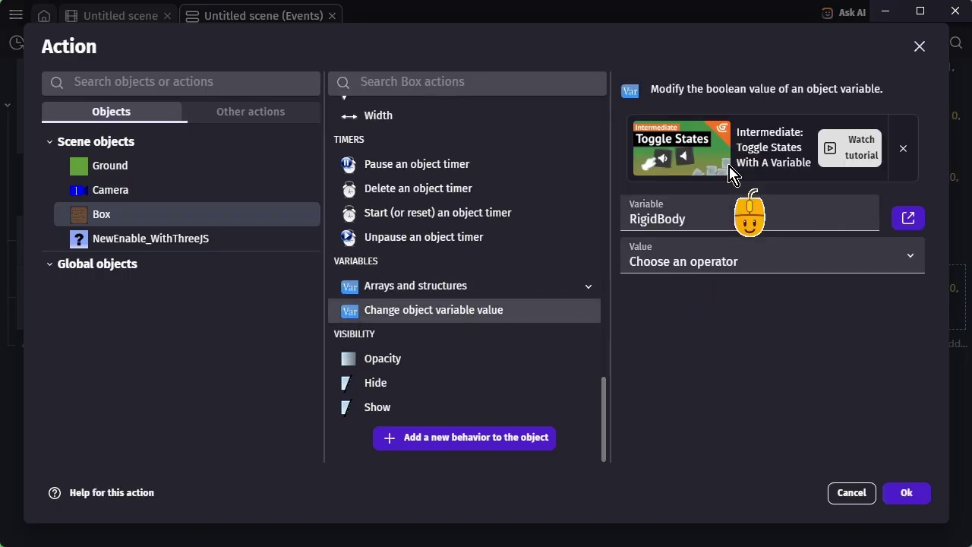
click(693, 259)
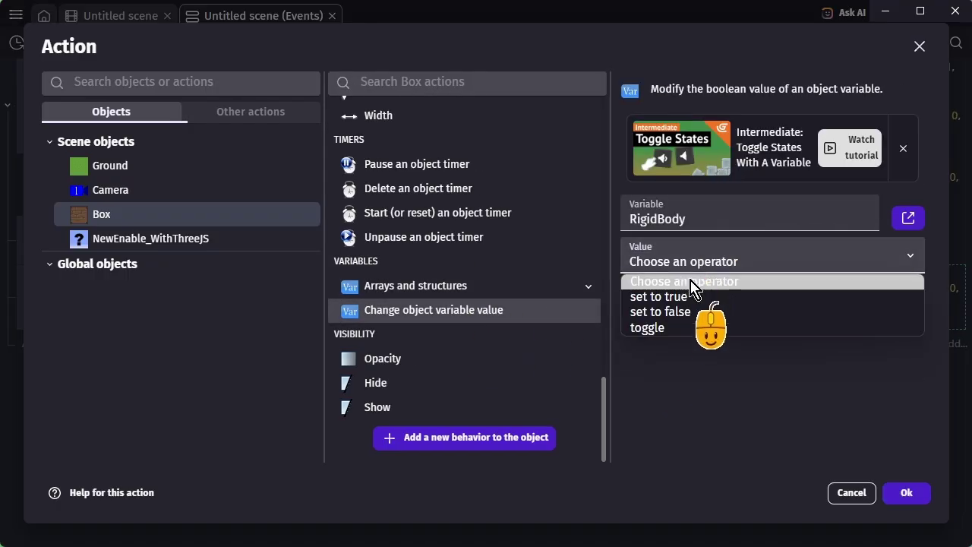
click(671, 297)
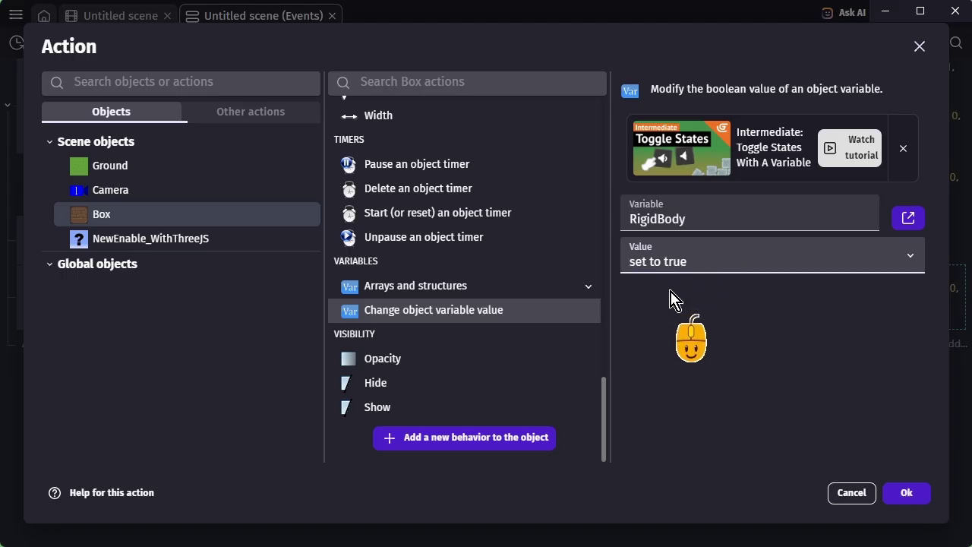
Confirm the RigidBody-true action and copy it into the first Box repeat event.
click(907, 495)
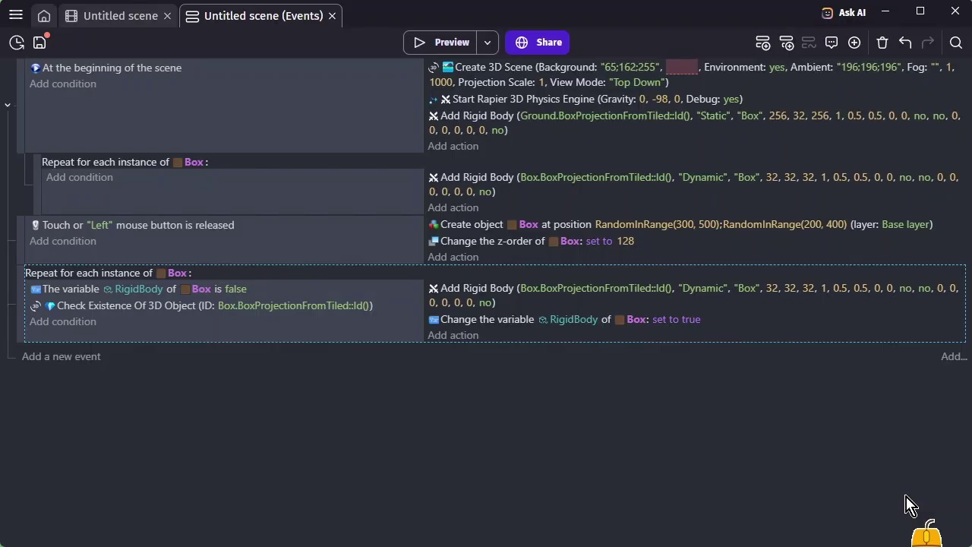
right_click(510, 330)
click(544, 336)
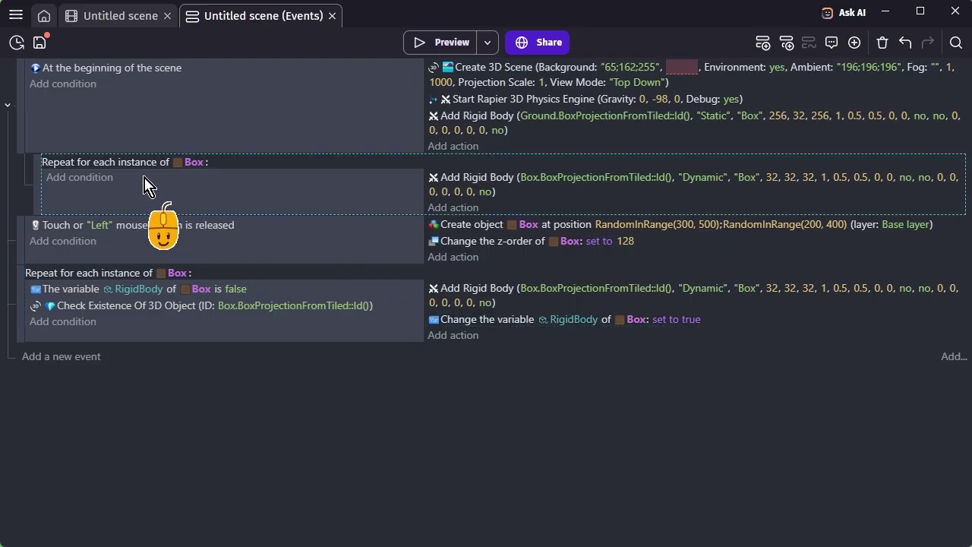
click(507, 207)
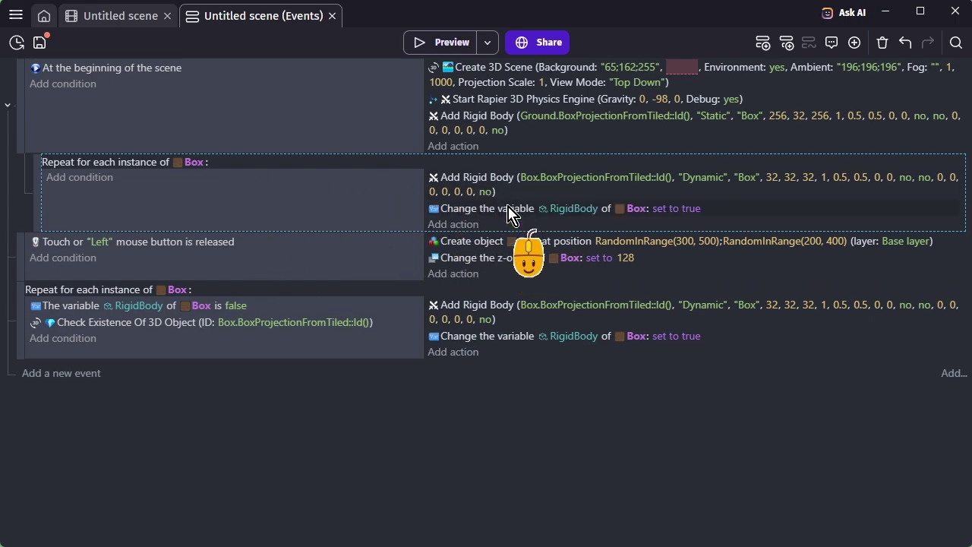
Preview the scene, spawn several tumbling boxes by clicking, then close the preview.
click(438, 48)
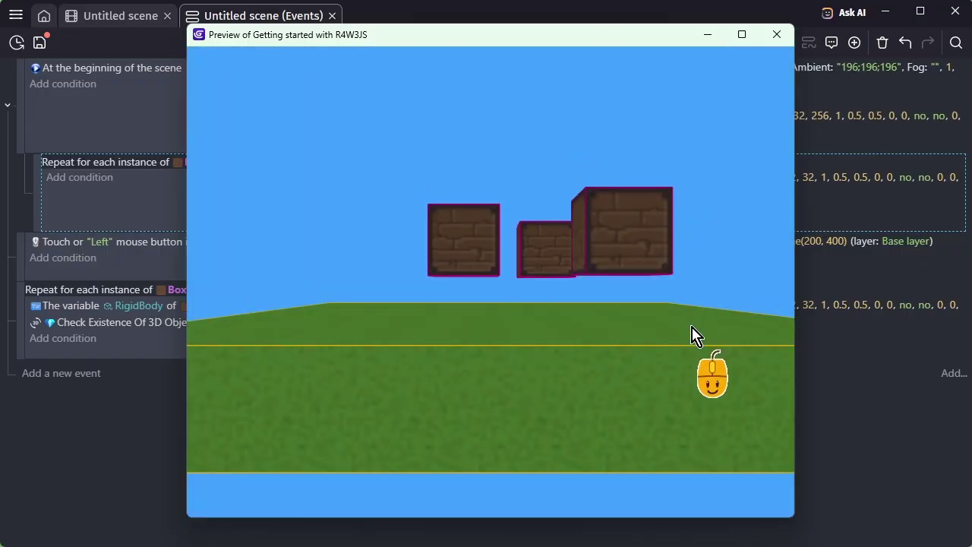
click(693, 334)
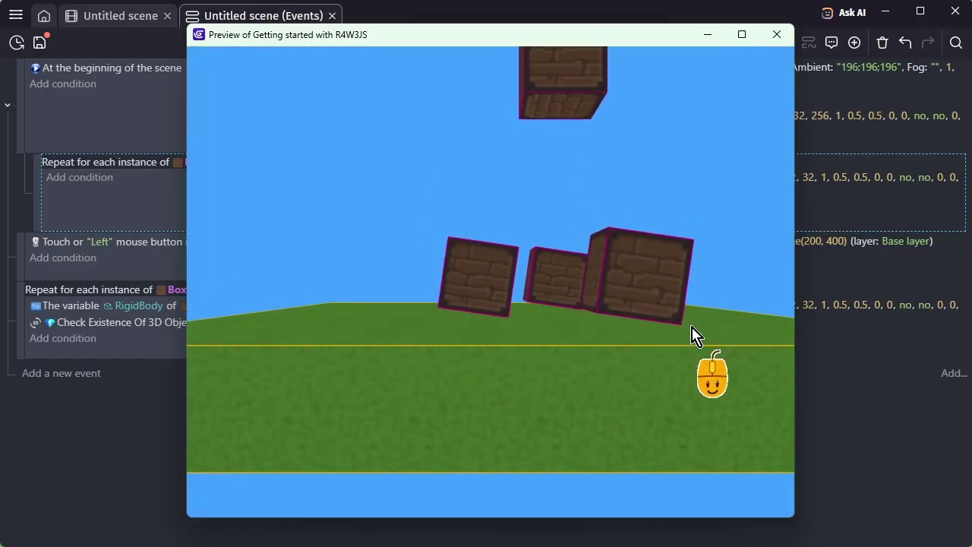
click(693, 334)
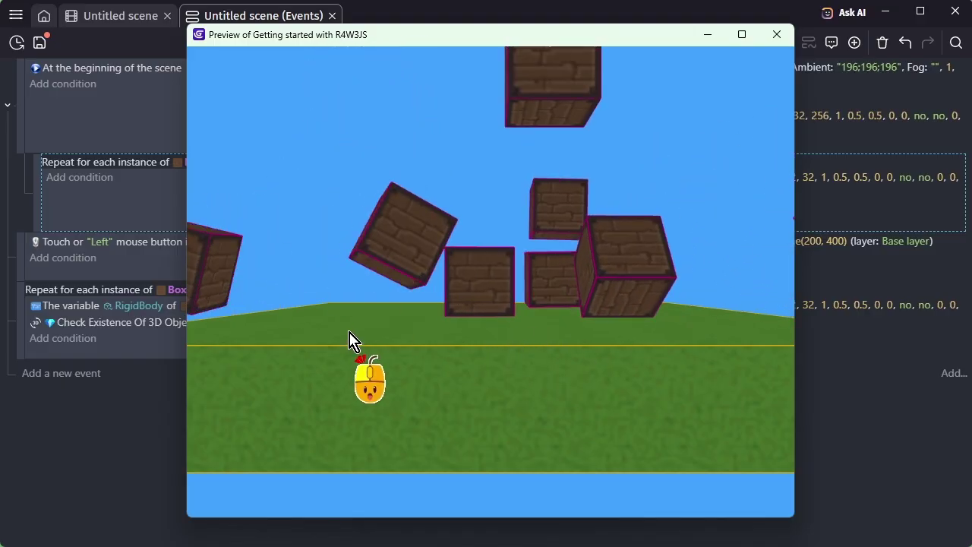
click(476, 383)
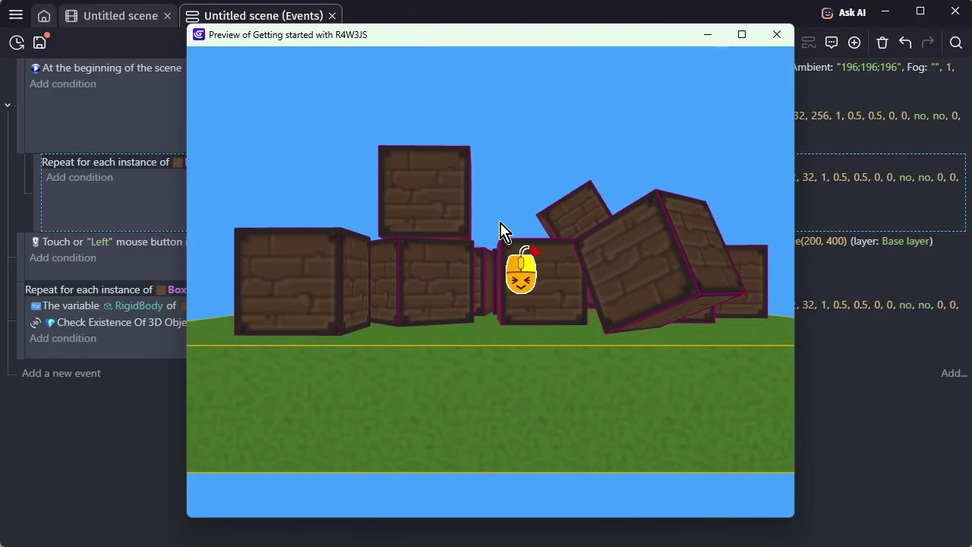
click(774, 36)
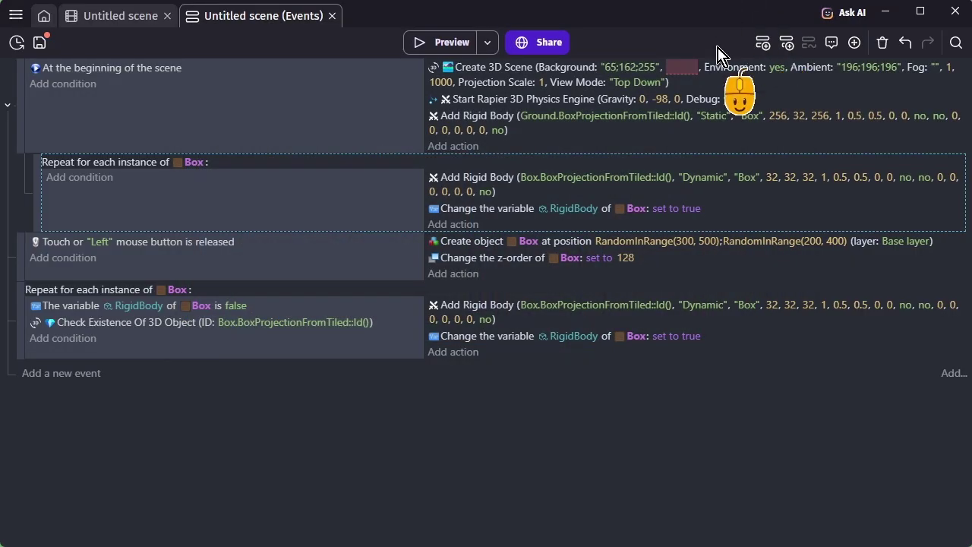
Create a 3D Model object named Human using the simpleHumanAnimation.glb resource.
click(128, 26)
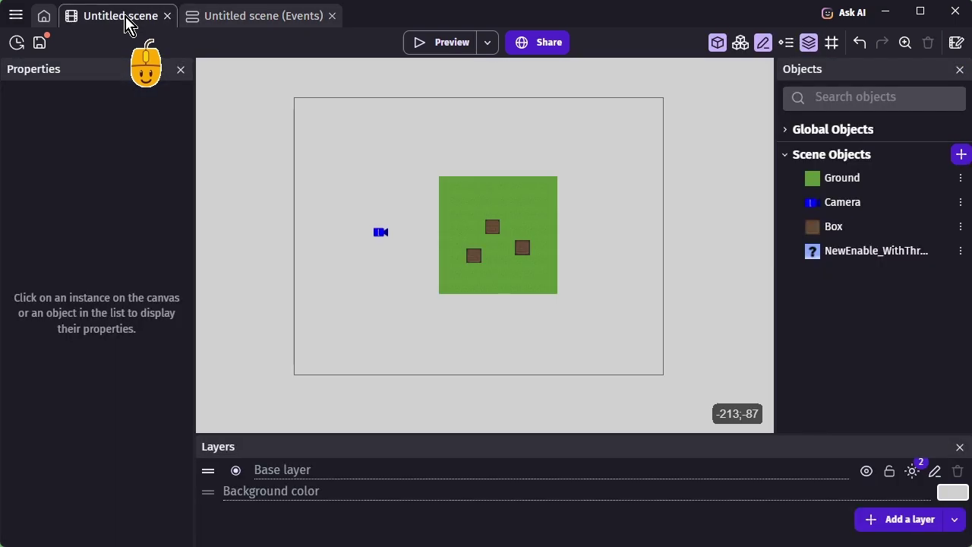
click(962, 155)
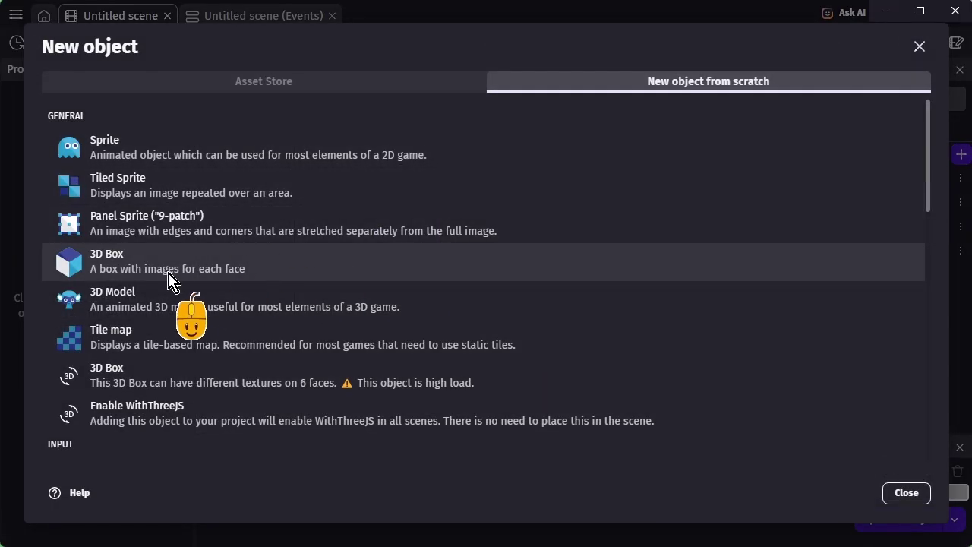
click(133, 306)
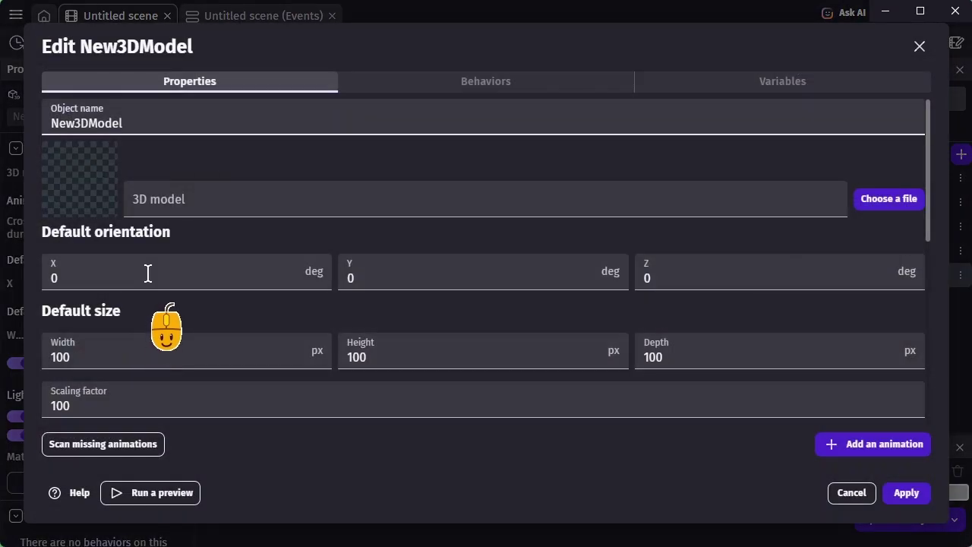
click(195, 200)
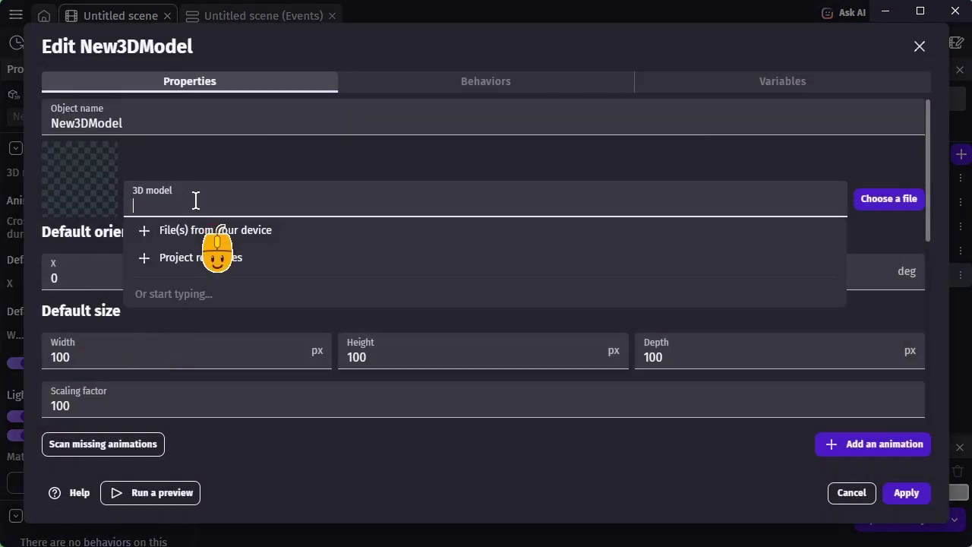
click(218, 258)
click(125, 196)
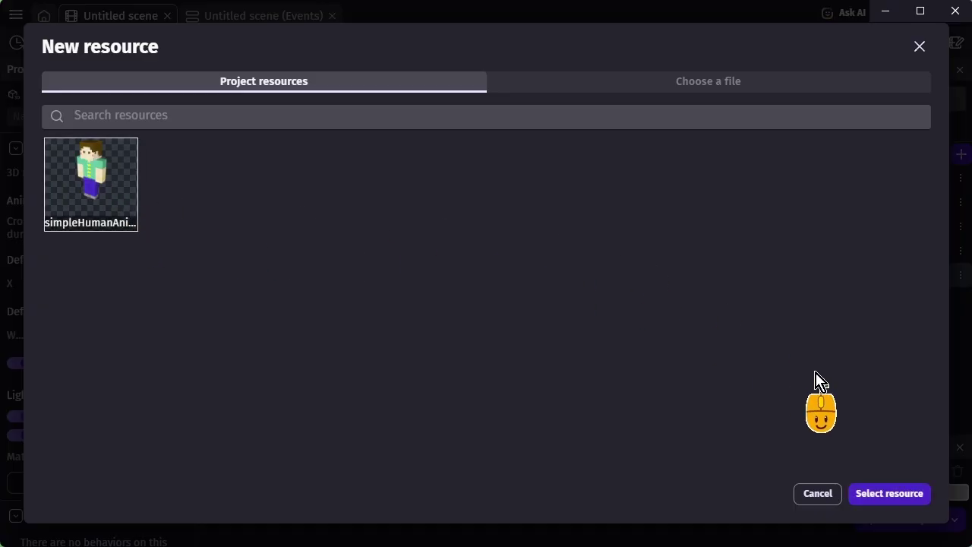
click(872, 491)
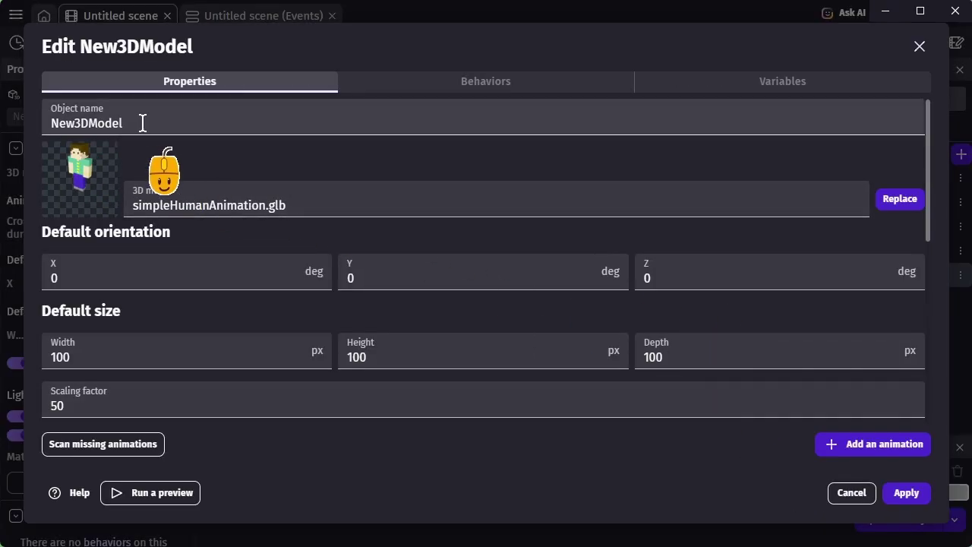
drag(143, 123, 65, 122)
text(Human)
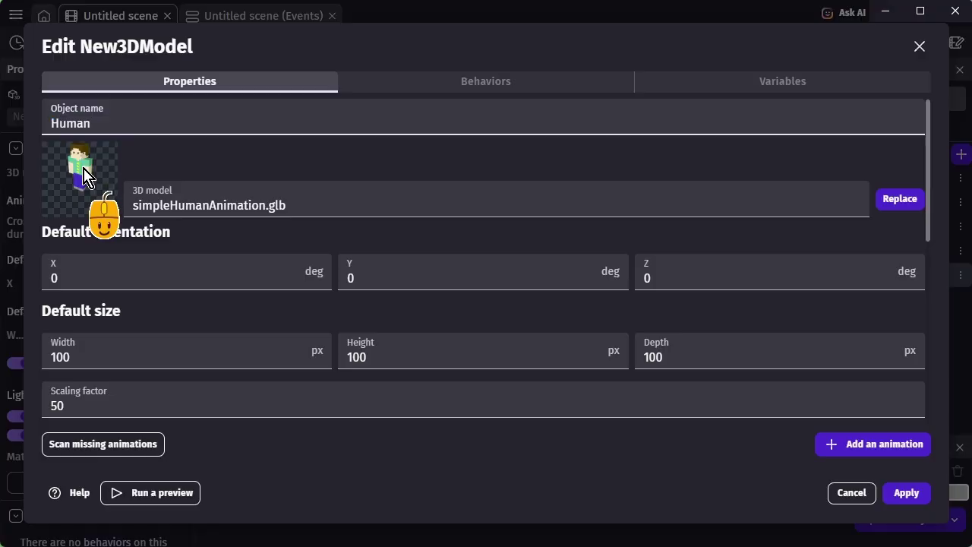
click(906, 493)
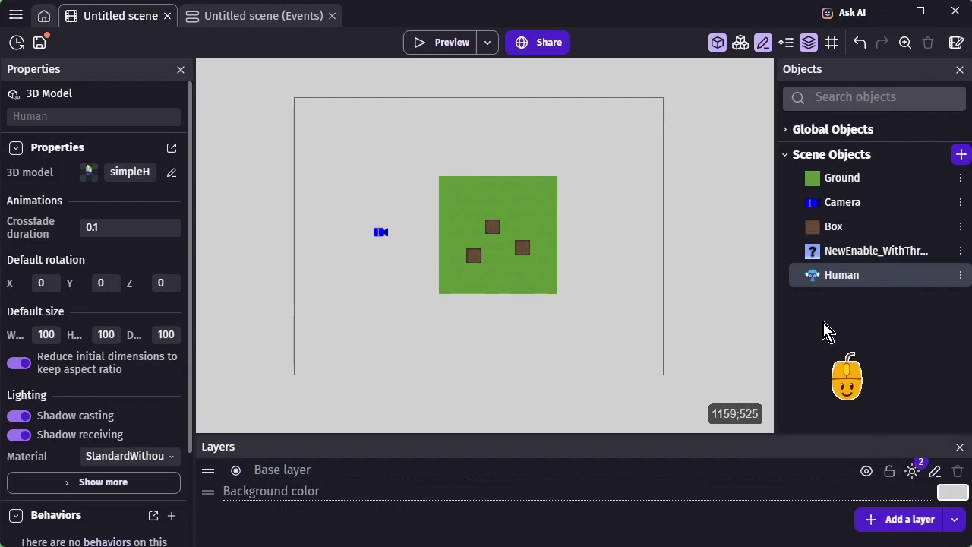
Delete the NewEnable_WithThreeJS object from the scene.
click(816, 256)
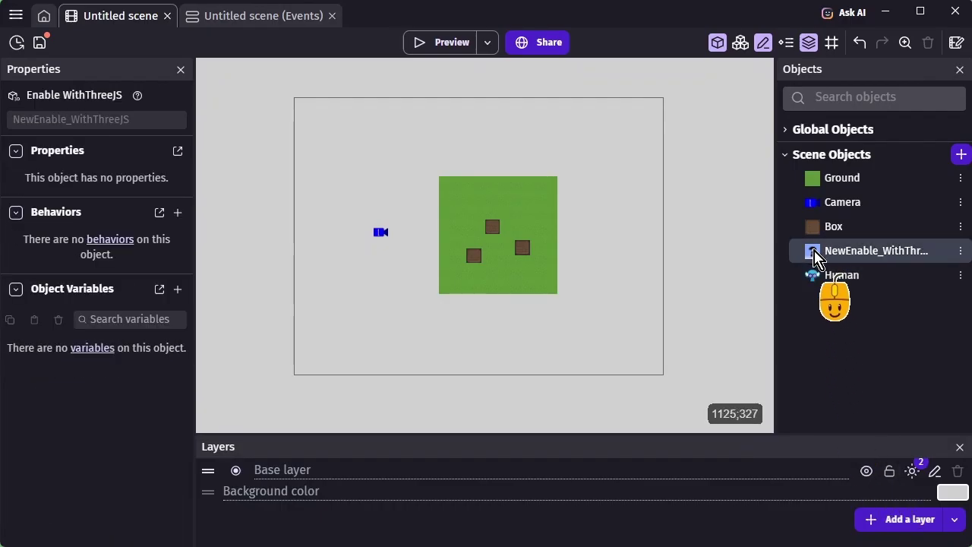
right_click(816, 257)
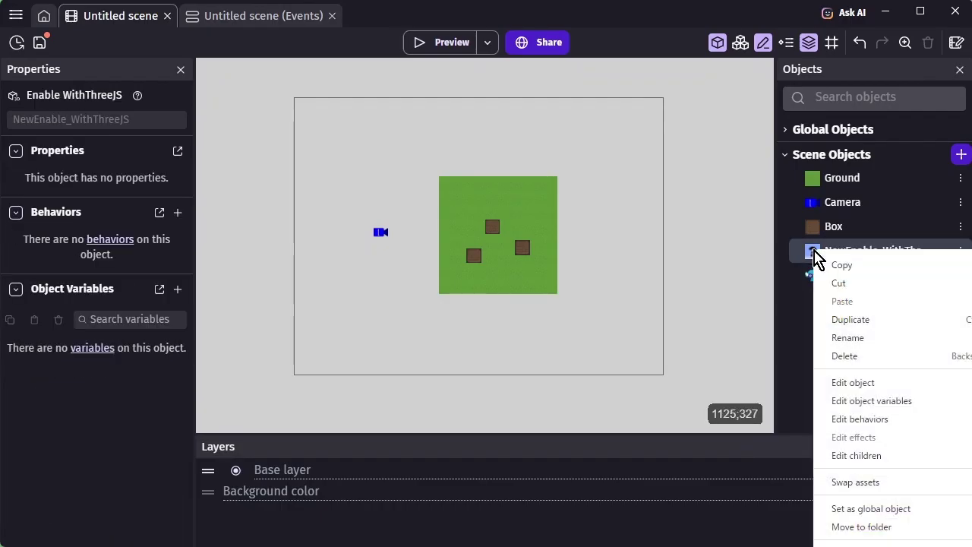
click(843, 356)
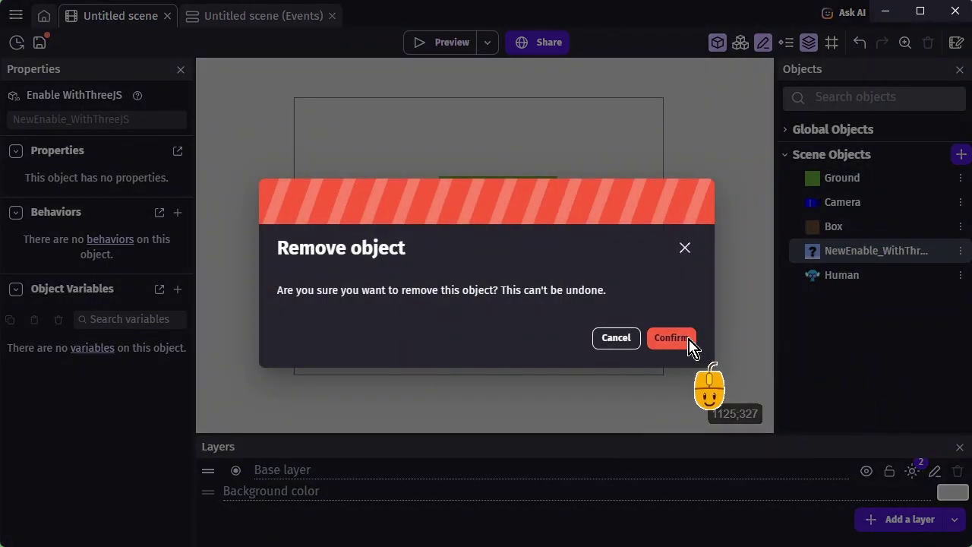
click(689, 343)
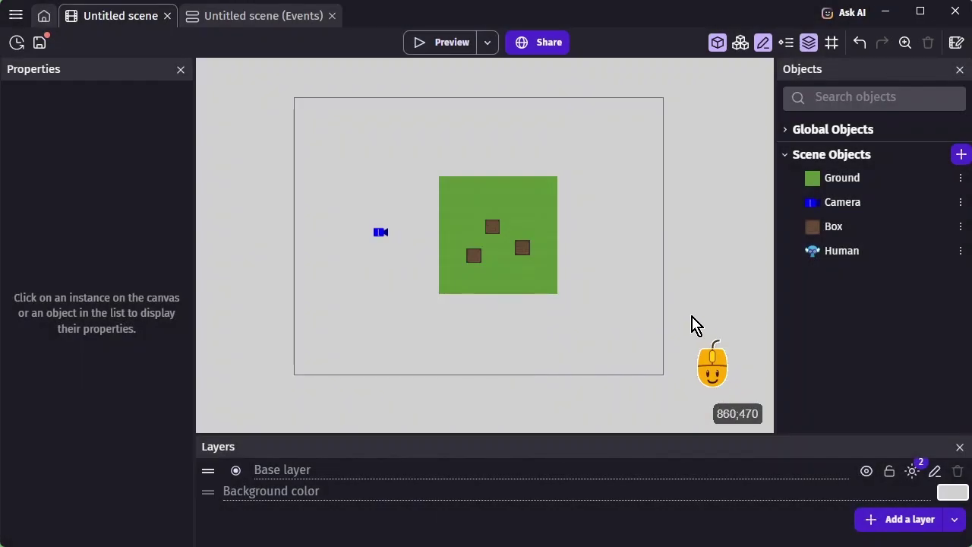
Add a new event with the copied mouse-release condition switched to the Right (secondary) button.
click(267, 16)
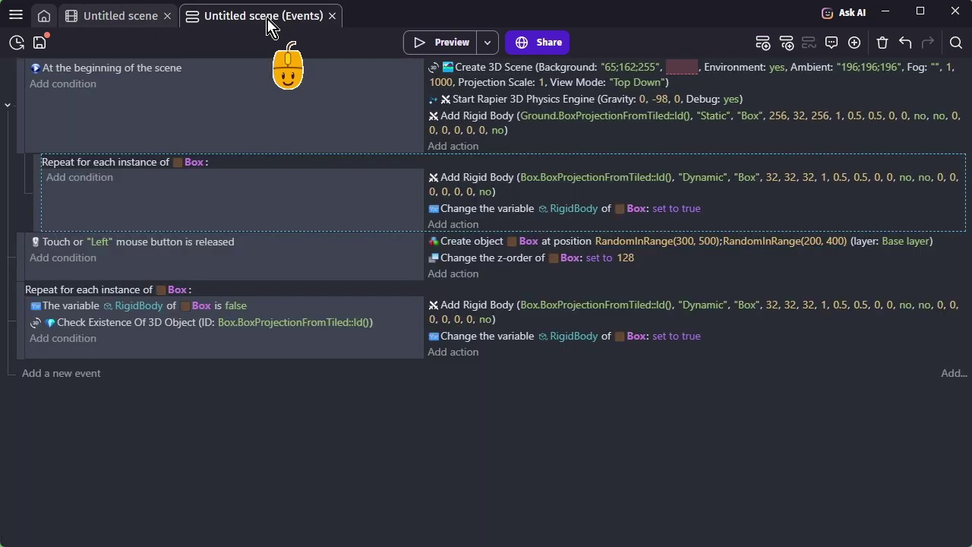
click(86, 381)
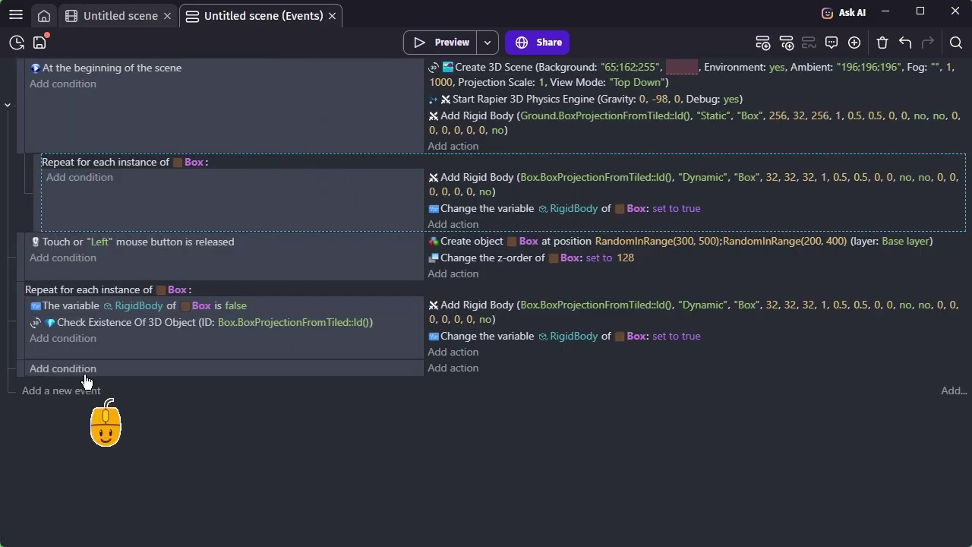
right_click(151, 254)
click(183, 261)
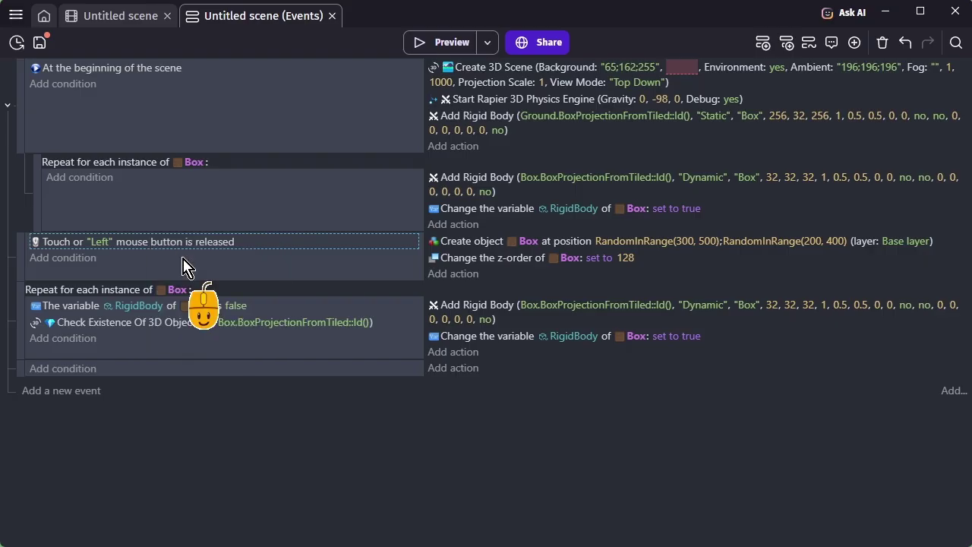
click(119, 368)
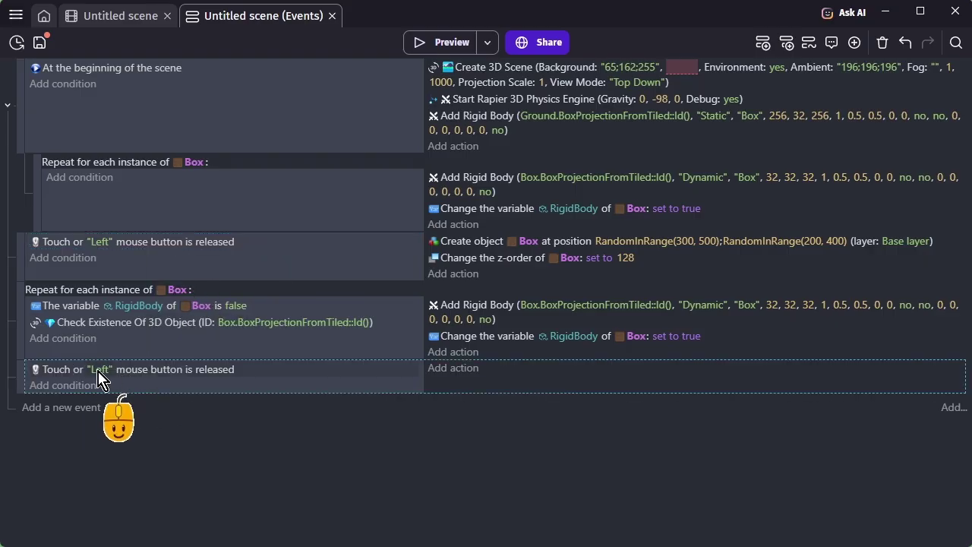
click(98, 370)
click(135, 404)
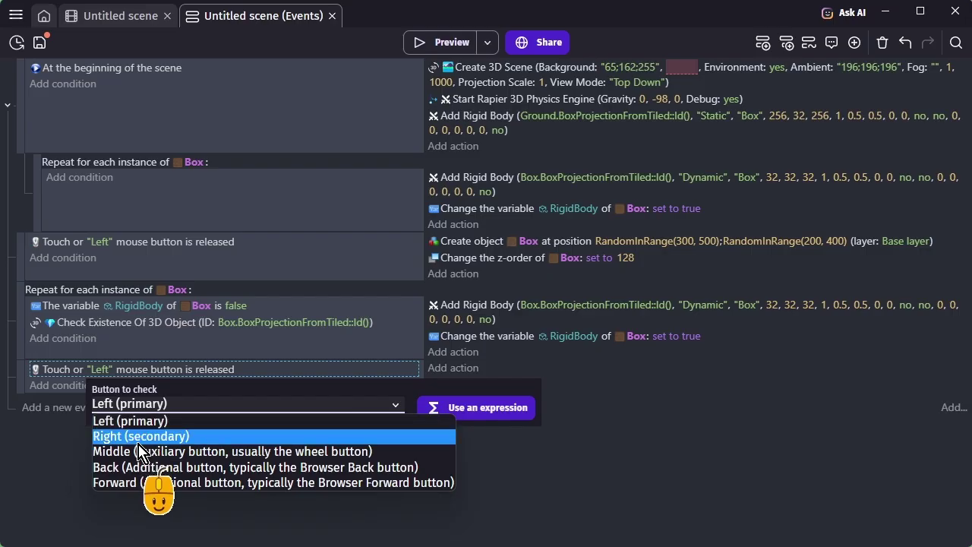
click(141, 437)
click(222, 448)
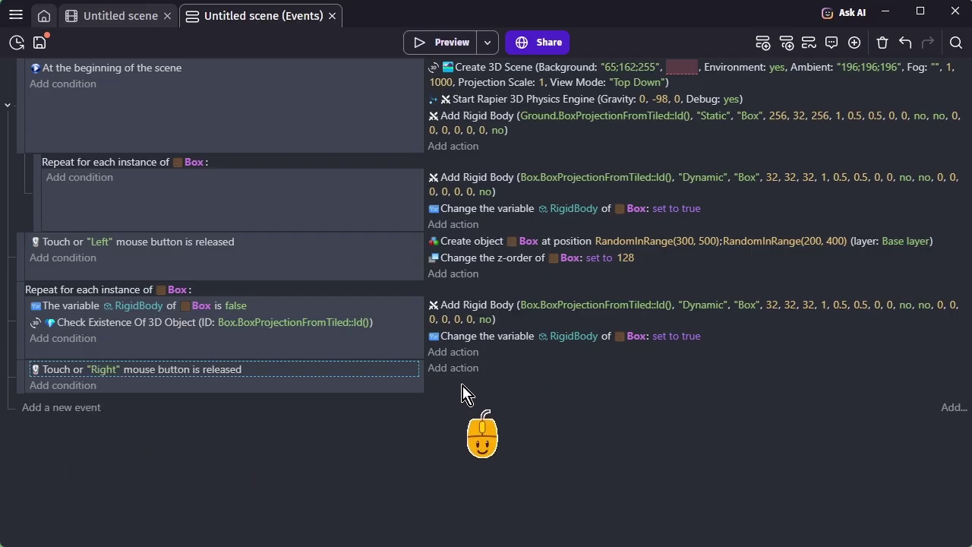
click(453, 367)
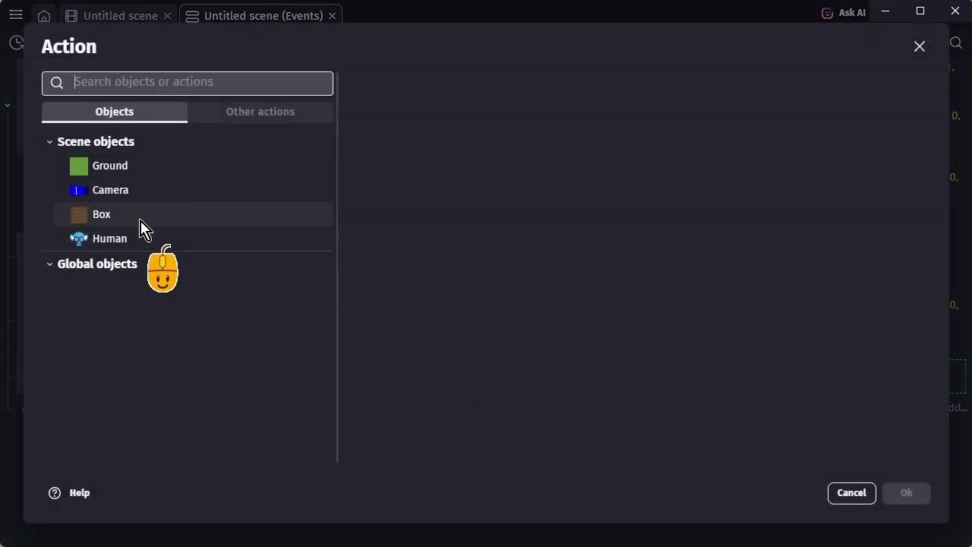
Add a 'Create 3D Model From Built-In' action for Human at 400, 64, 300, scale 32, rotations 0.
click(110, 241)
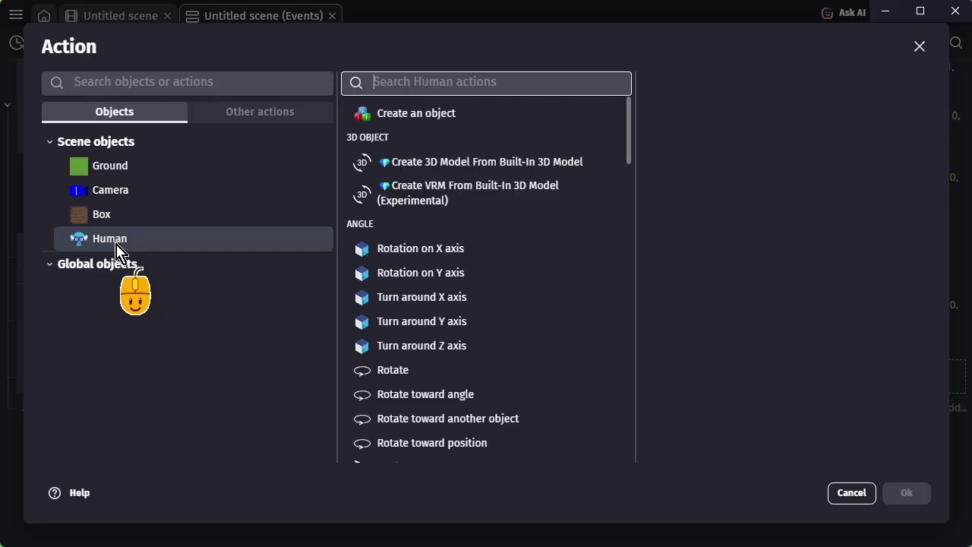
click(550, 167)
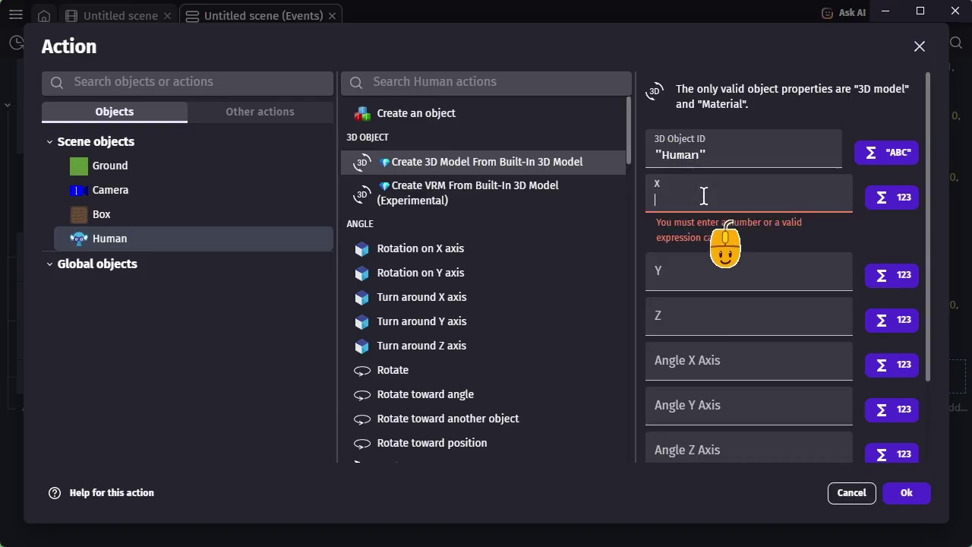
text(400)
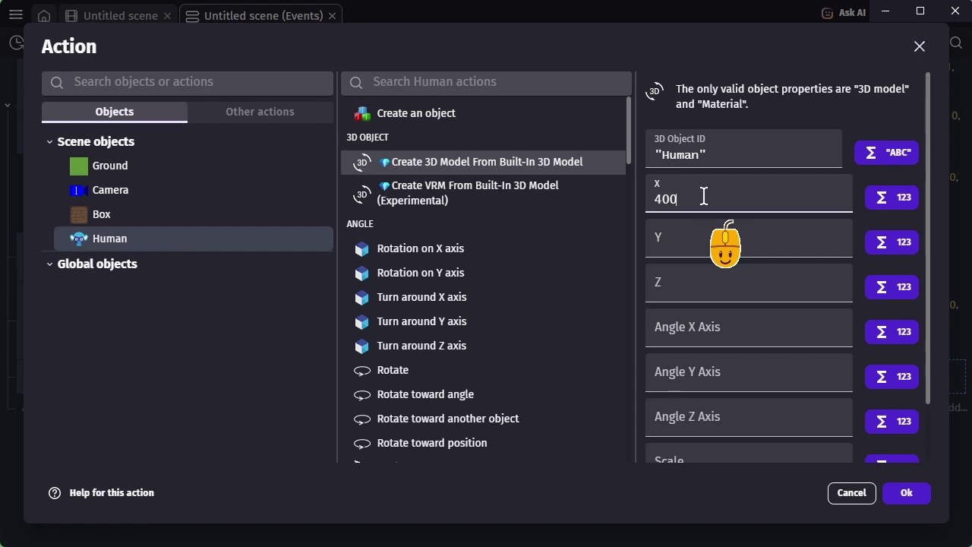
text(64)
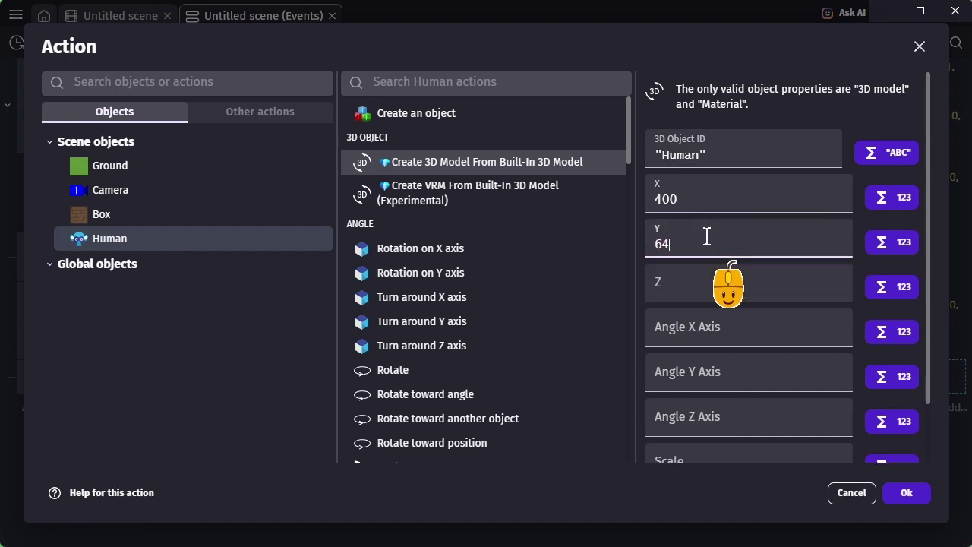
click(697, 288)
text(300)
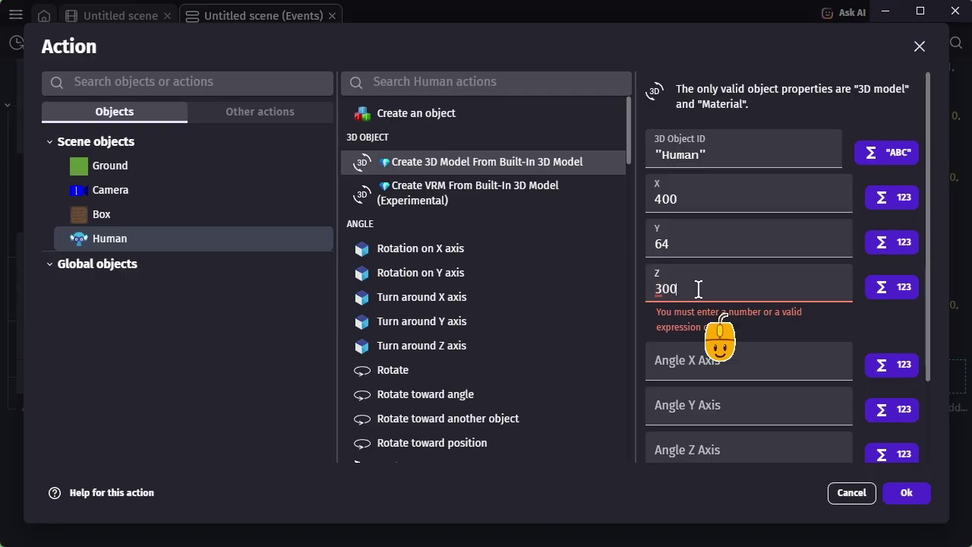
scroll(728, 332, down, 2)
scroll(729, 330, down, 1)
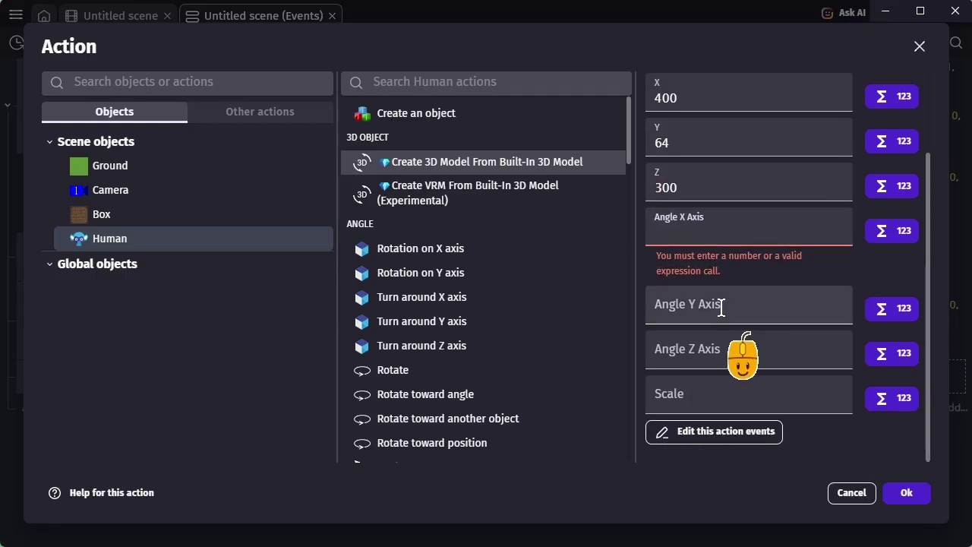
text(0)
click(721, 308)
text(0)
click(722, 346)
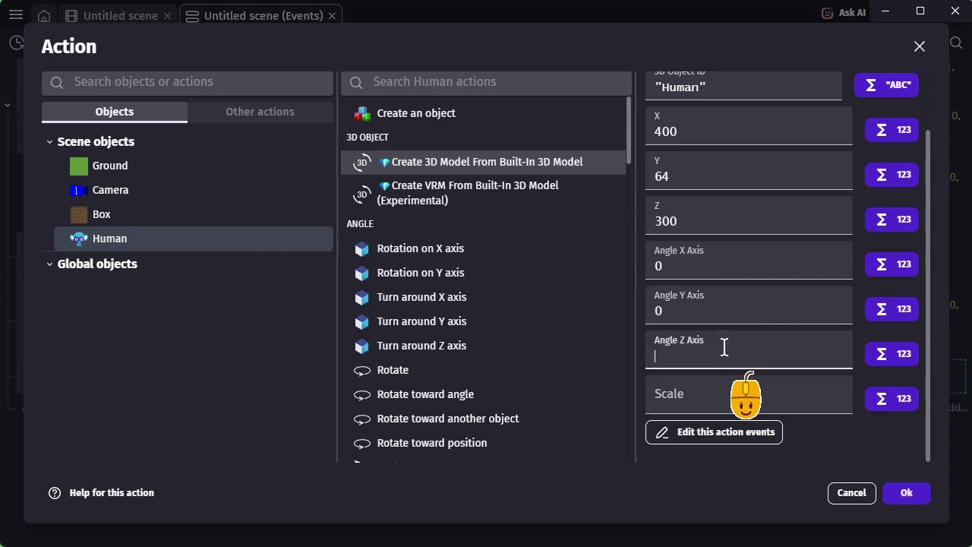
text(0)
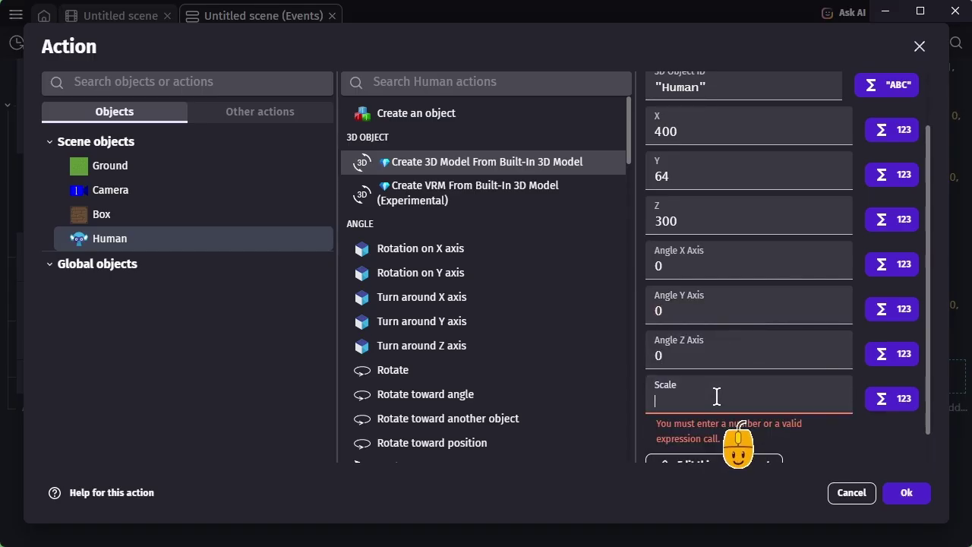
text(32)
click(906, 494)
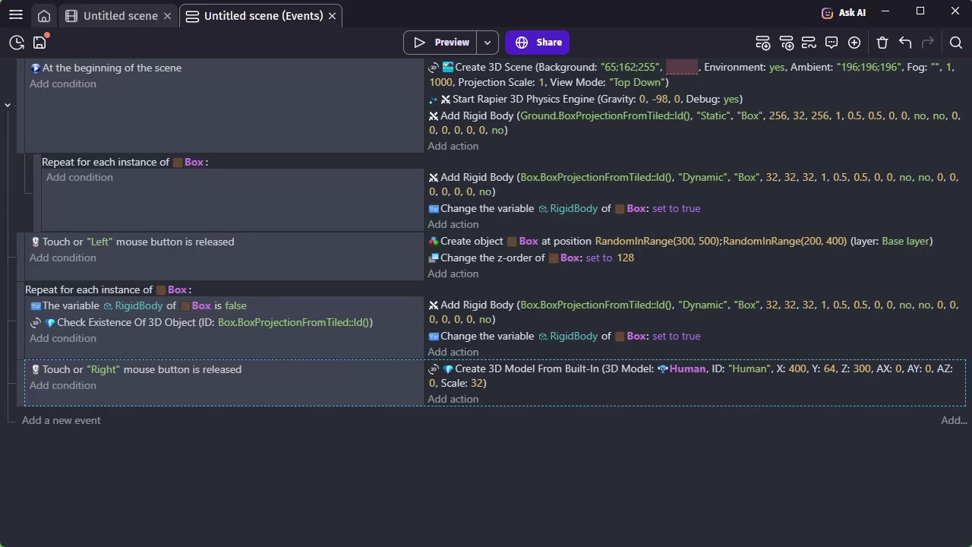
Start a Rapier 3D Add Rigid Body action: Dynamic, Sphere shape, diameter 32.
click(453, 403)
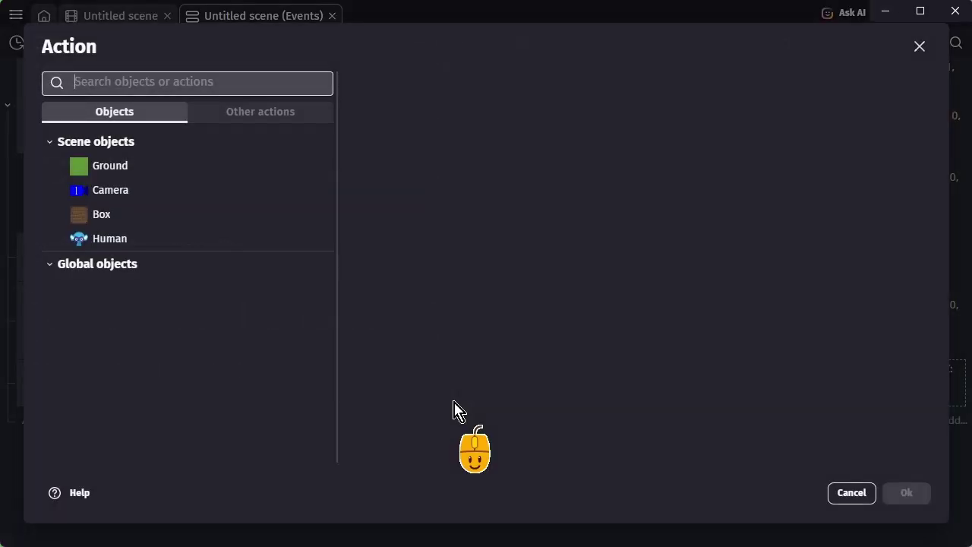
click(261, 113)
click(191, 311)
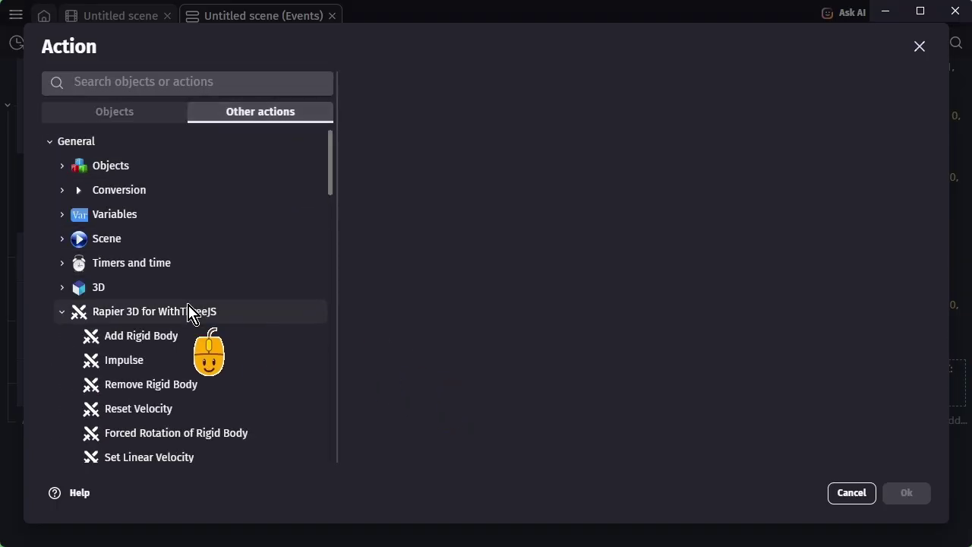
click(180, 343)
text("Human")
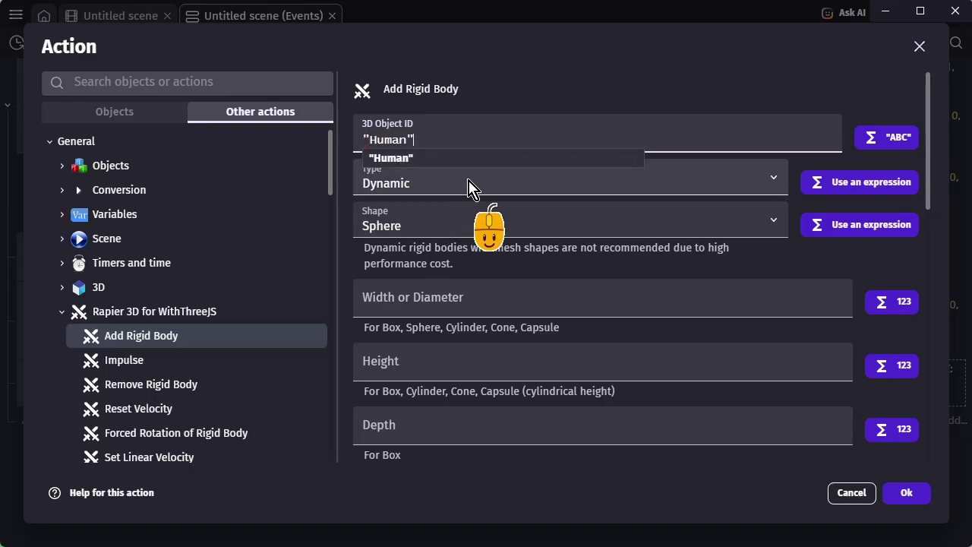
click(470, 186)
click(426, 226)
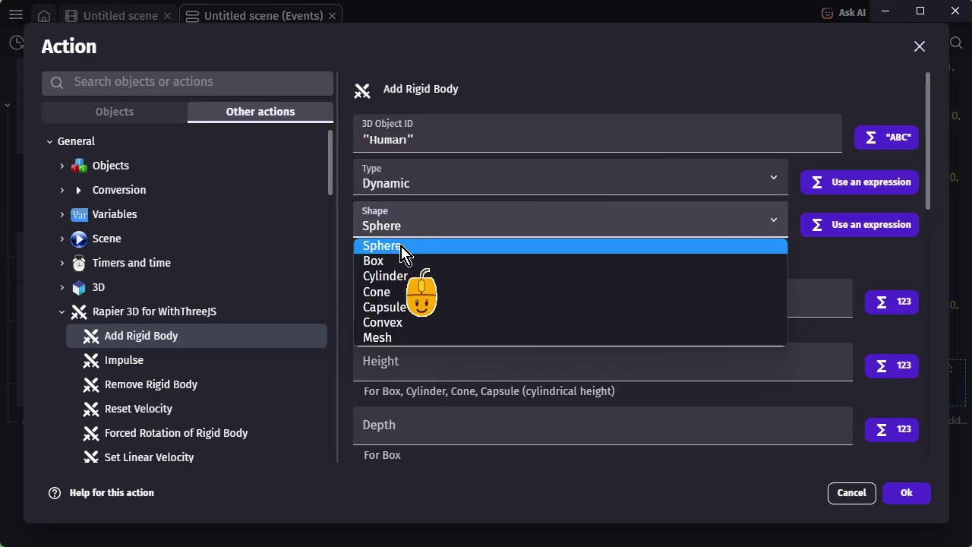
click(401, 252)
click(470, 299)
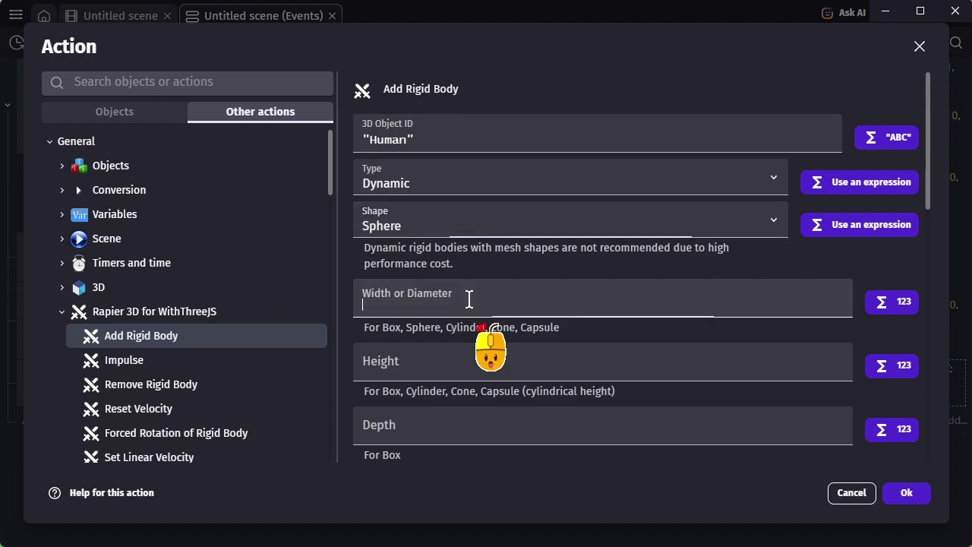
text(32)
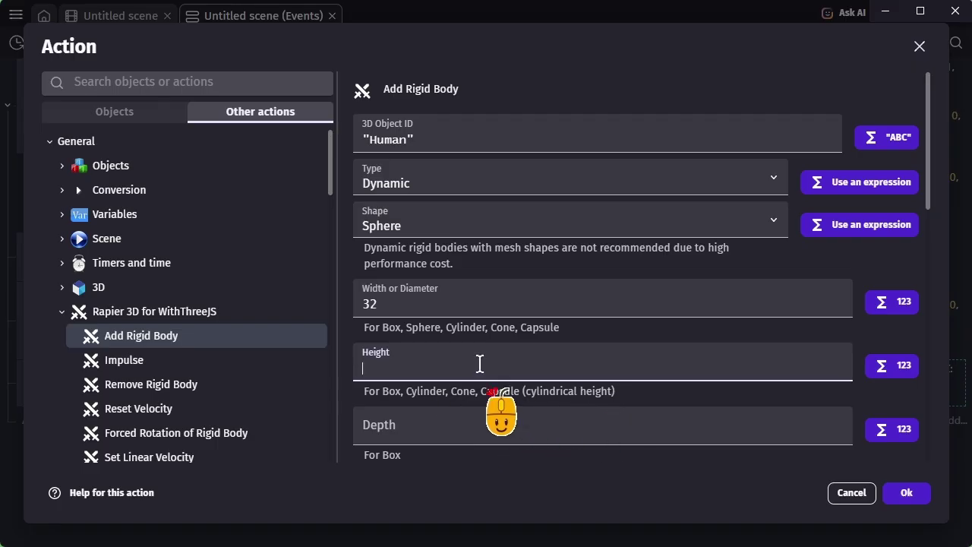
text(0)
Set the body's weight to 1, restitution to 0.5, and angular and linear damping to 0.
scroll(421, 429, down, 2)
click(414, 427)
text(0)
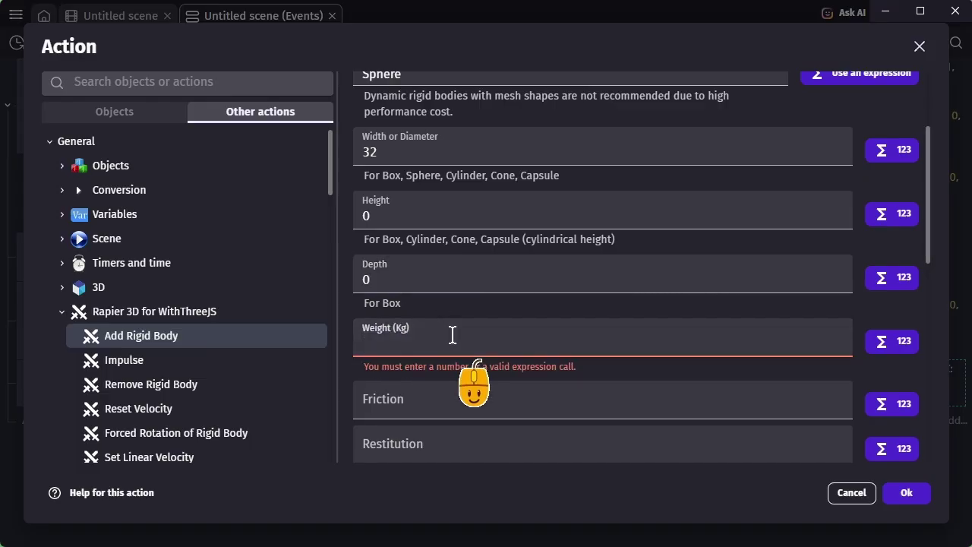
text(1)
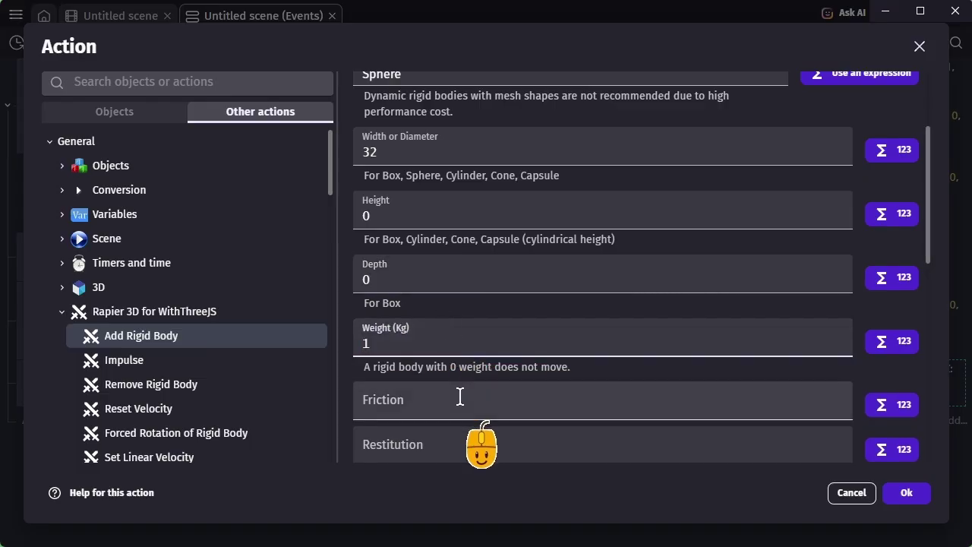
scroll(459, 397, down, 3)
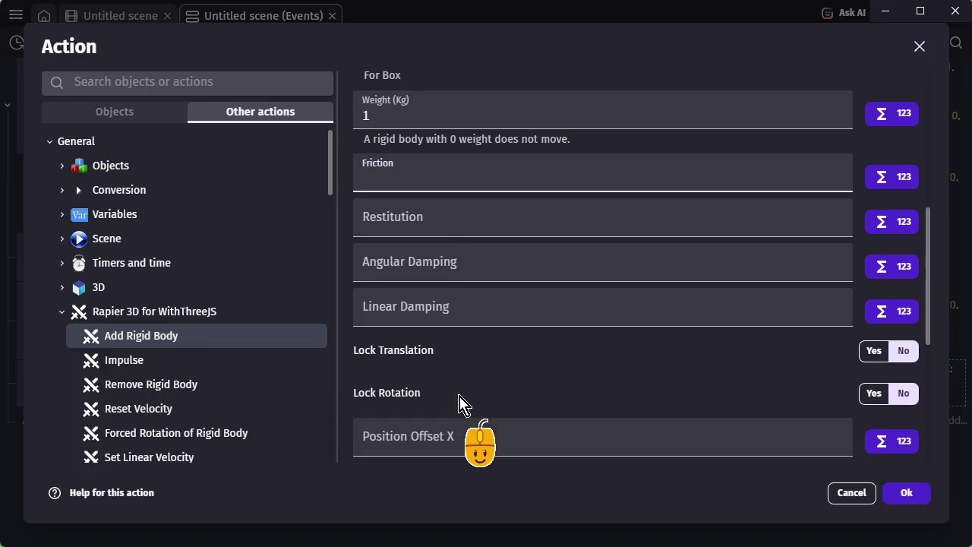
click(364, 161)
text(0.5)
click(407, 219)
text(0.)
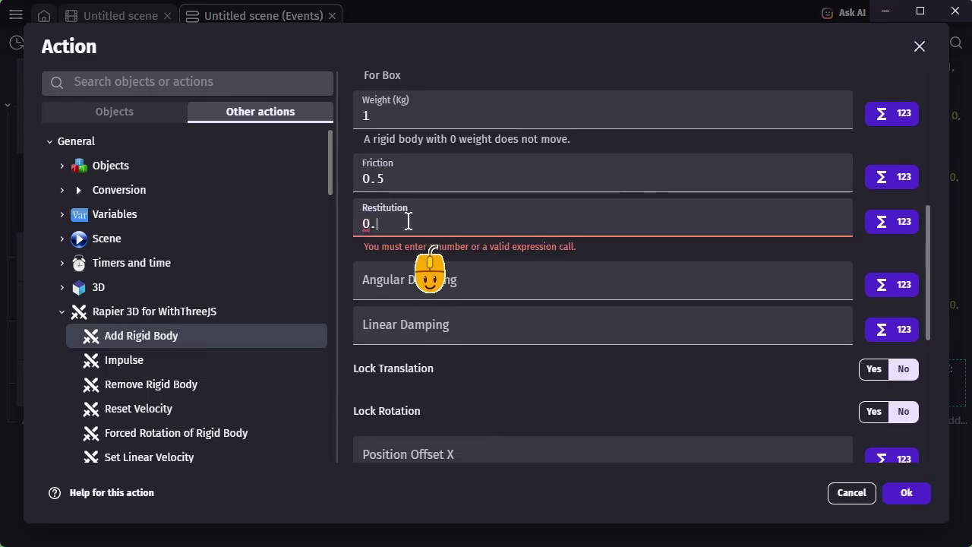
text(5)
click(454, 266)
text(0)
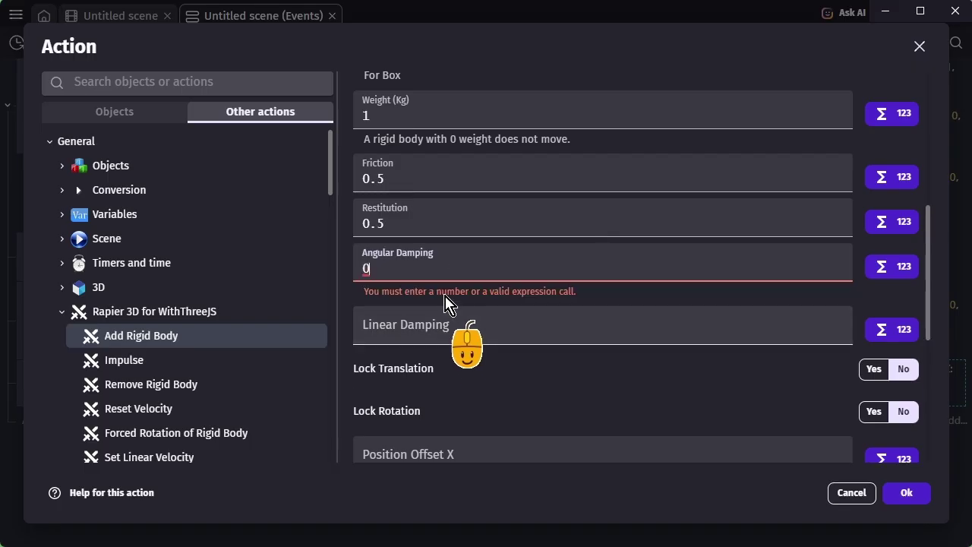
click(442, 309)
text(0)
Set all position and rotation offsets to 0 and confirm the rigid body action.
scroll(441, 351, down, 3)
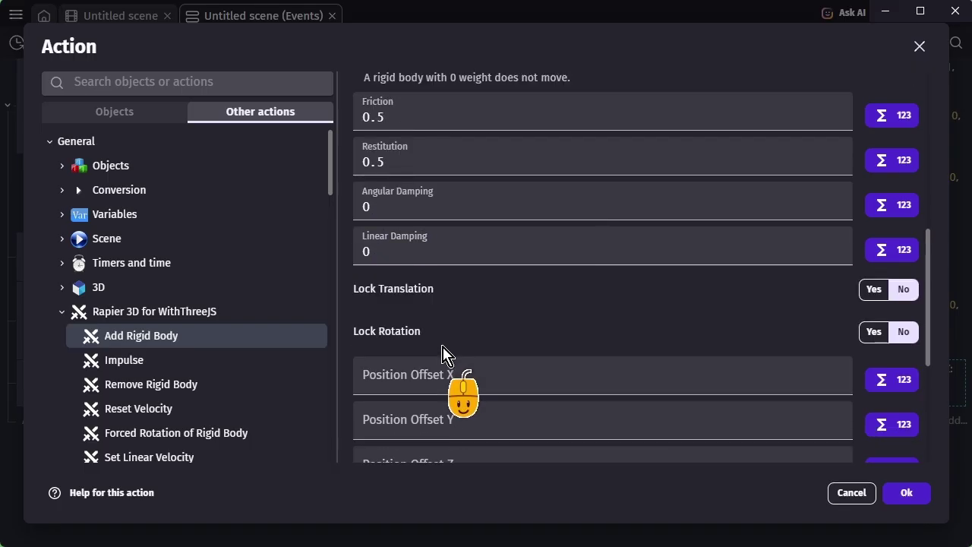
click(455, 217)
text(0)
click(461, 258)
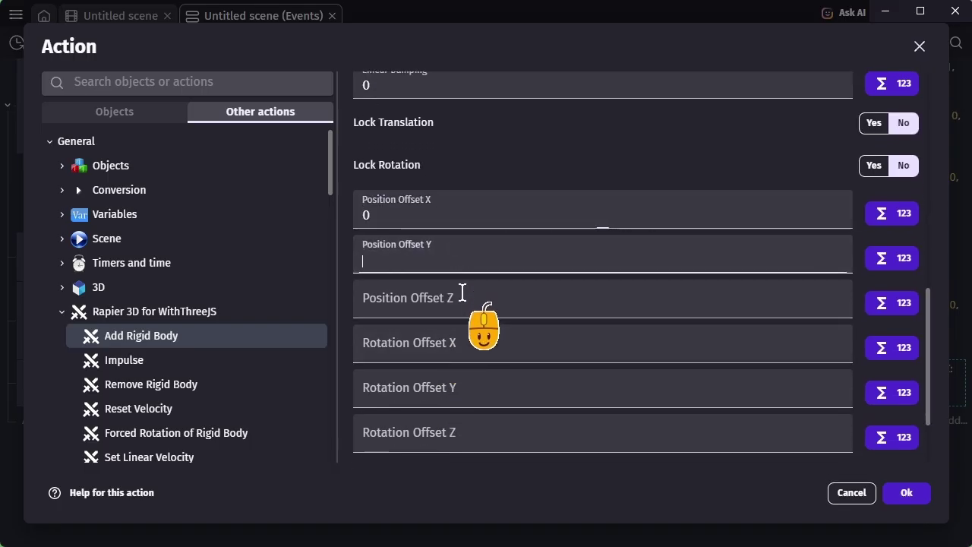
text(0)
click(463, 300)
click(462, 343)
click(466, 391)
text(0)
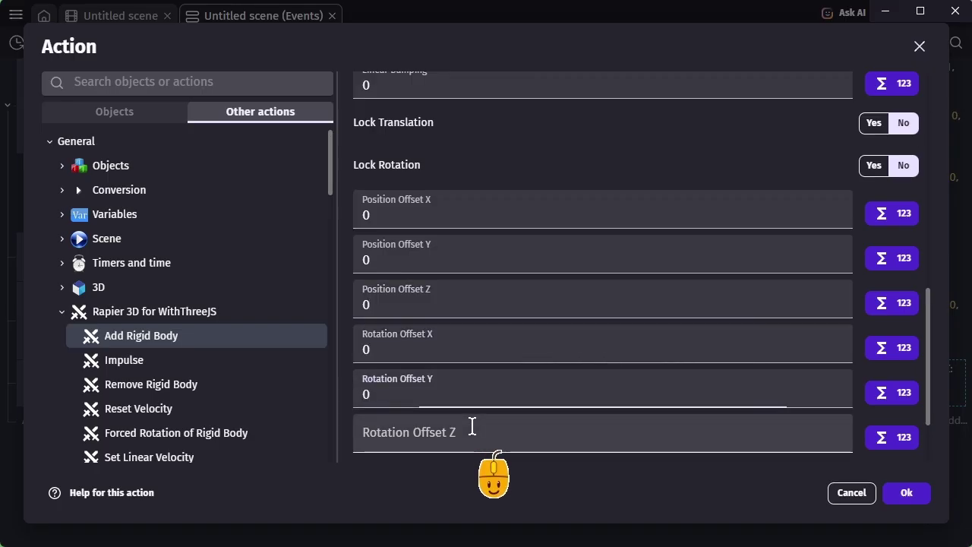
click(471, 425)
text(0)
scroll(472, 429, down, 2)
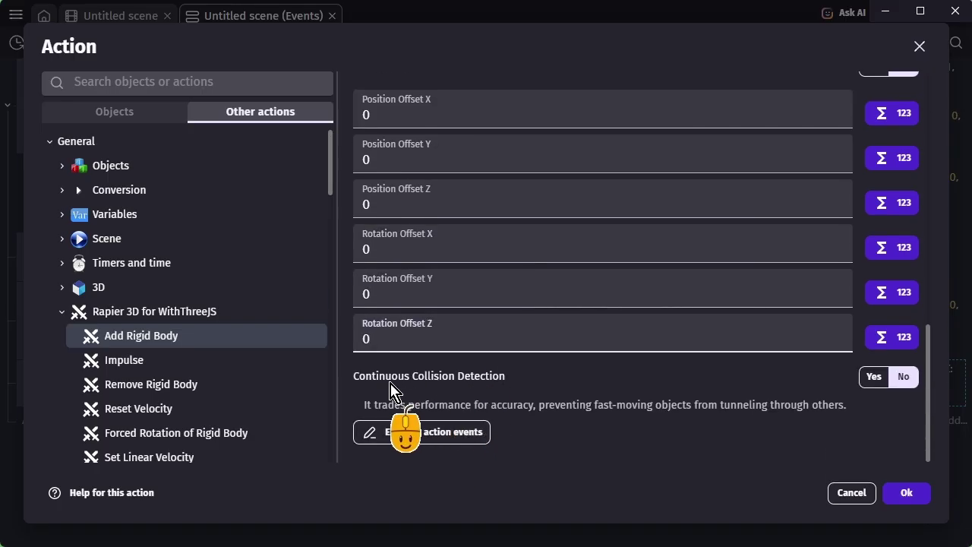
click(907, 493)
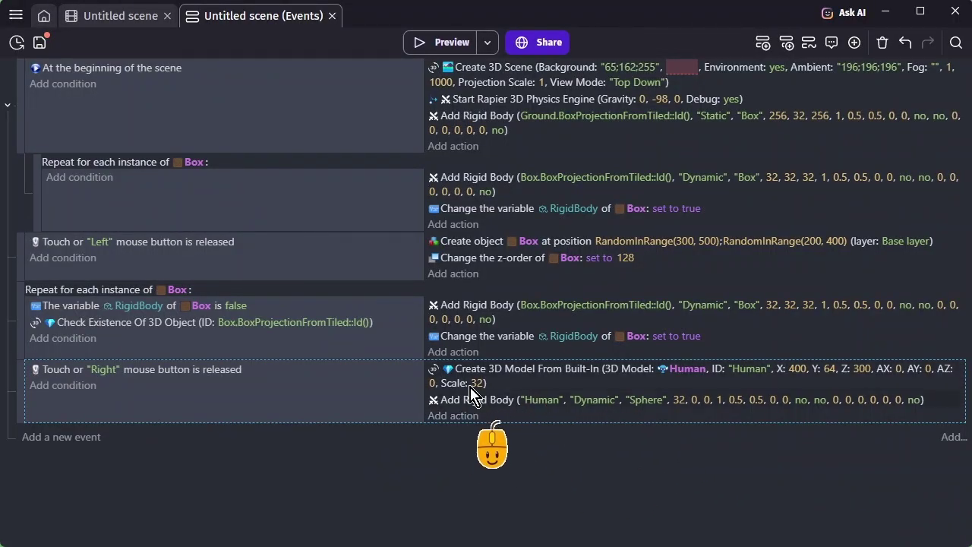
click(442, 44)
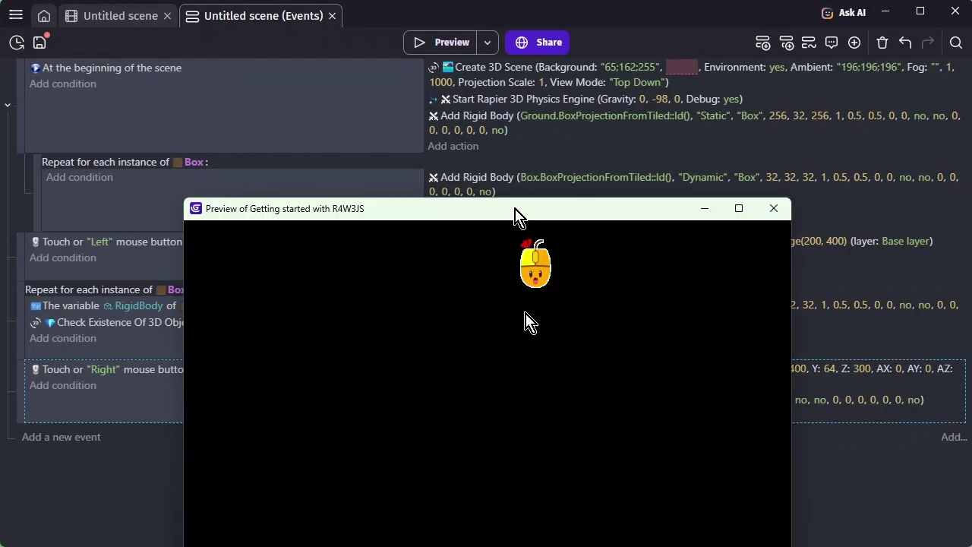
drag(514, 211, 516, 43)
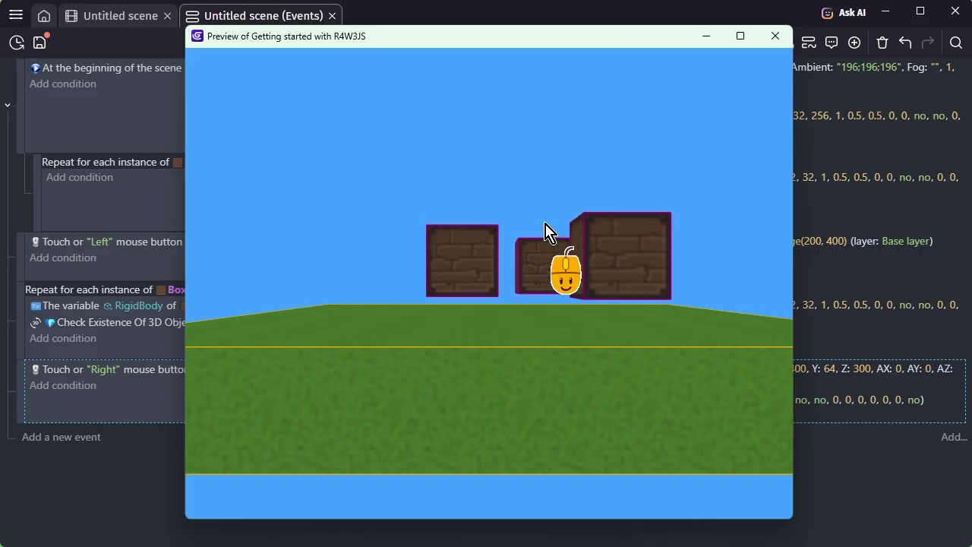
click(546, 229)
right_click(509, 178)
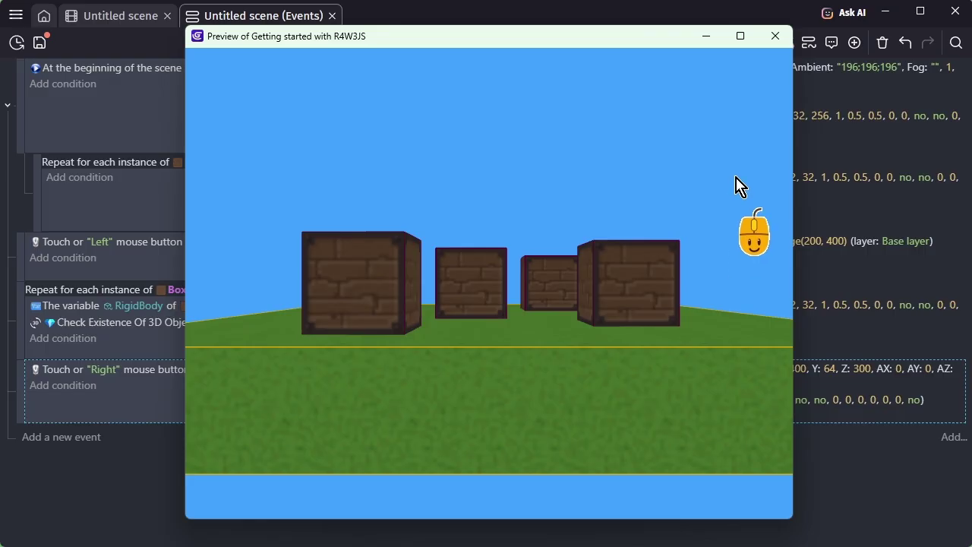
click(775, 38)
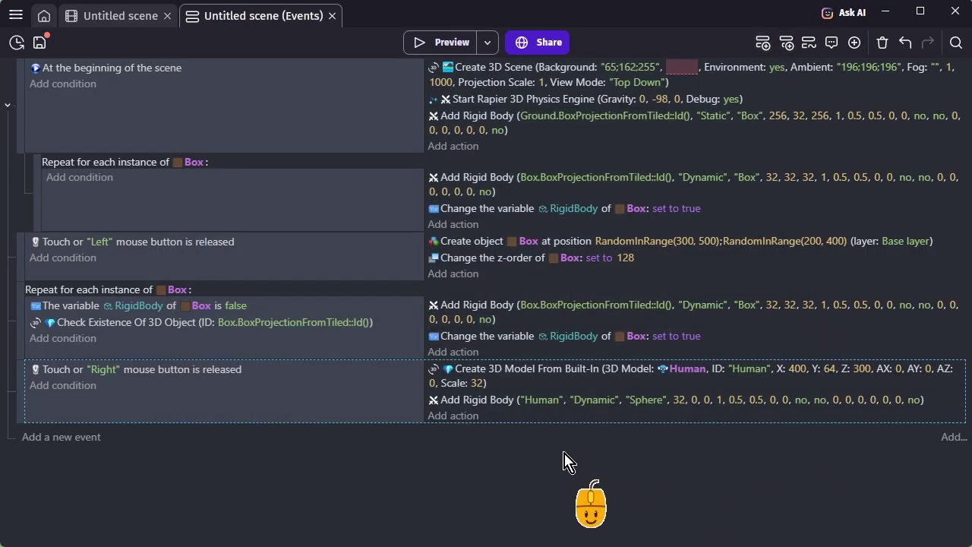
Edit the Human's Add Rigid Body action to use a Position Offset Y of 32.
double_click(490, 402)
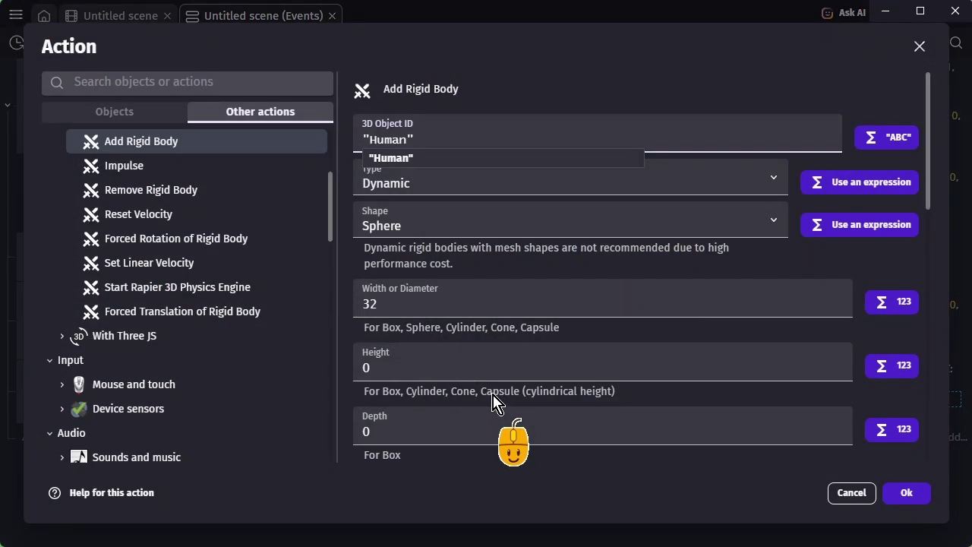
scroll(523, 208, down, 1)
scroll(523, 227, down, 2)
scroll(523, 258, down, 2)
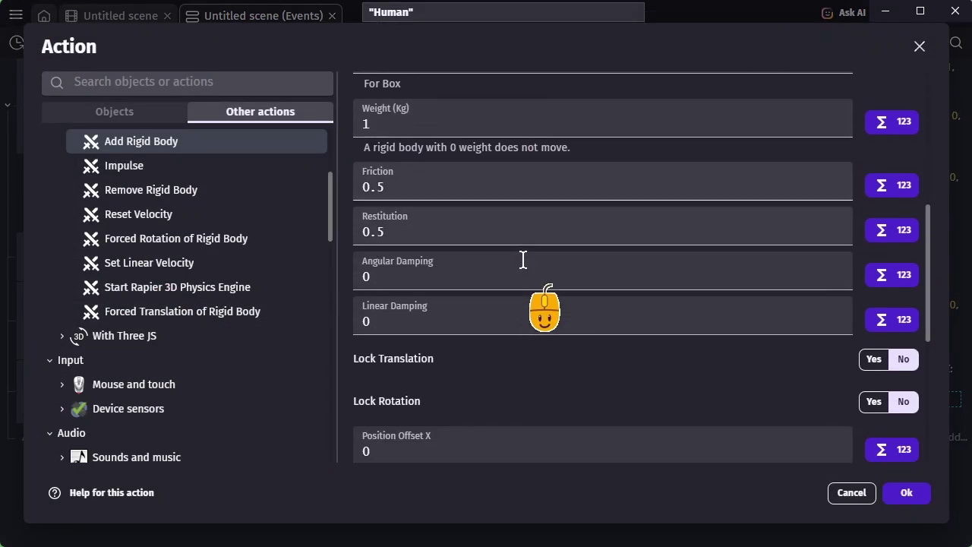
scroll(523, 266, down, 1)
scroll(523, 259, down, 2)
scroll(522, 258, down, 1)
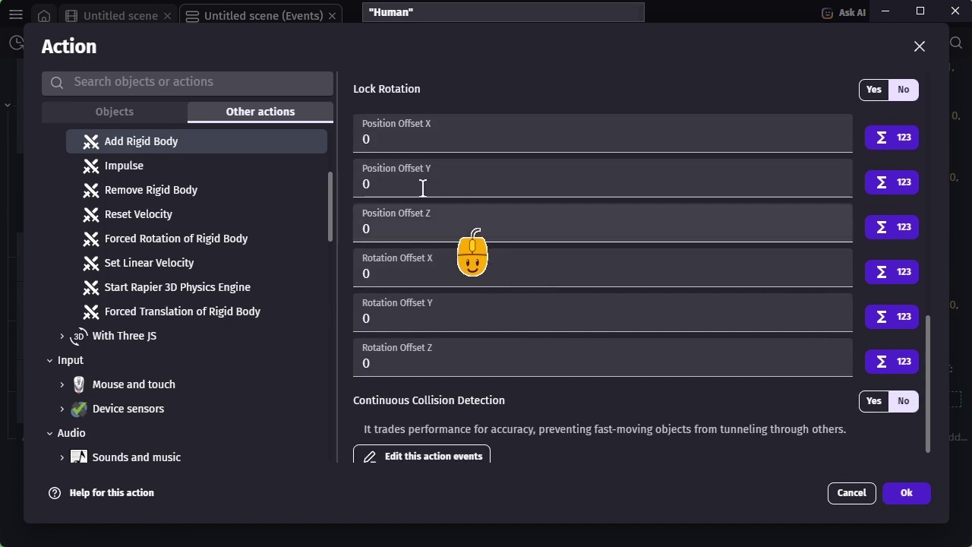
double_click(365, 183)
text(32)
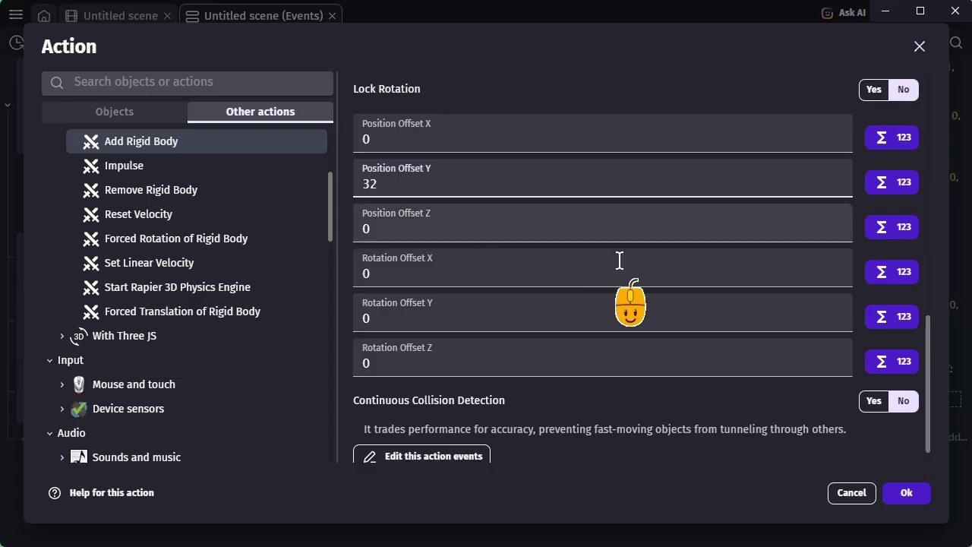
click(905, 494)
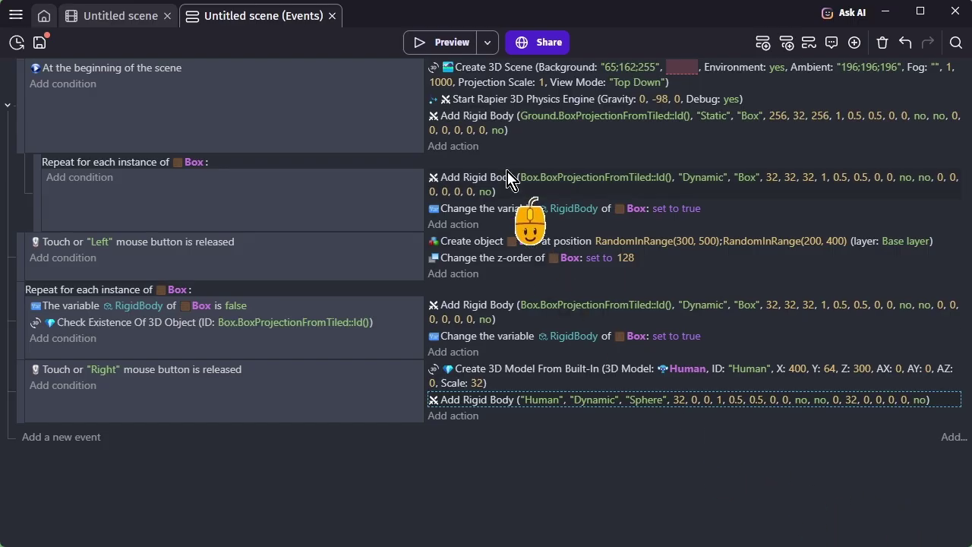
click(447, 44)
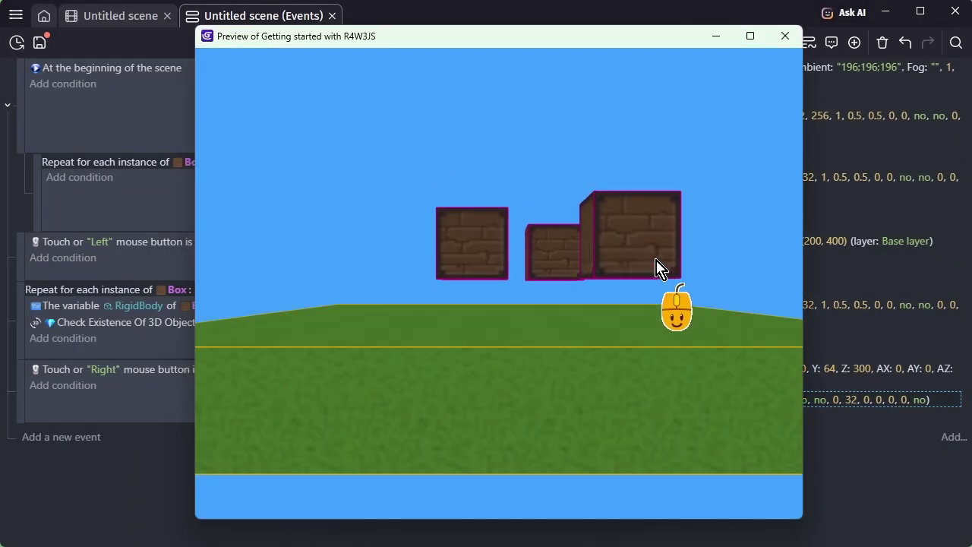
right_click(642, 206)
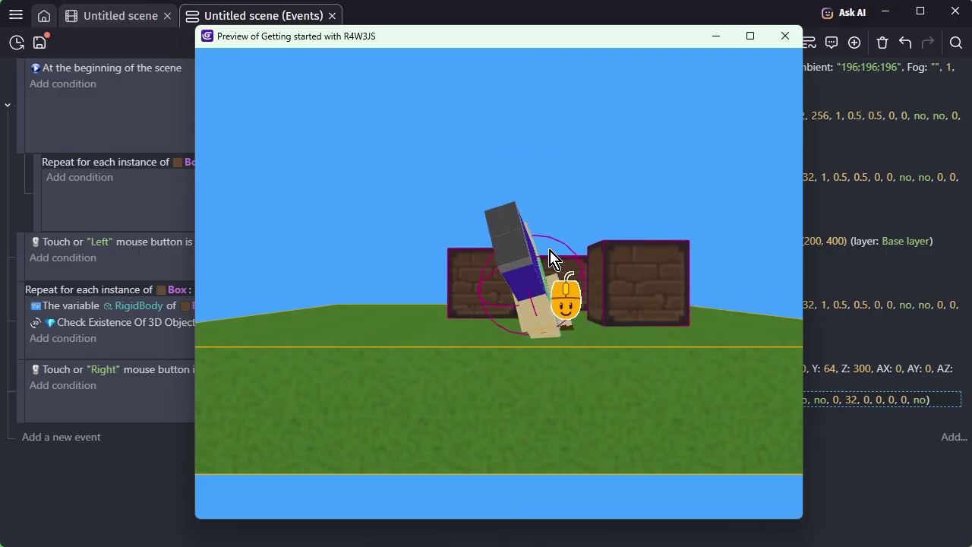
click(514, 295)
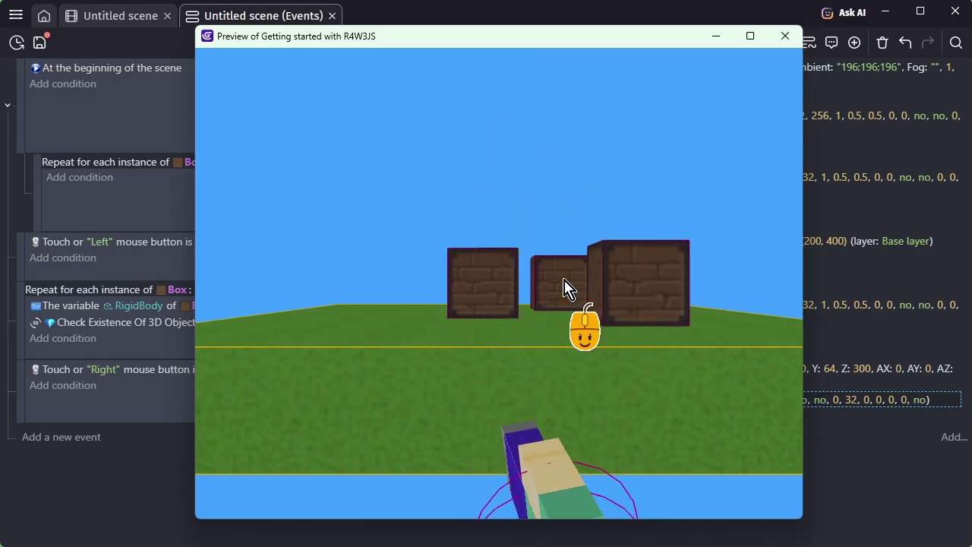
click(784, 36)
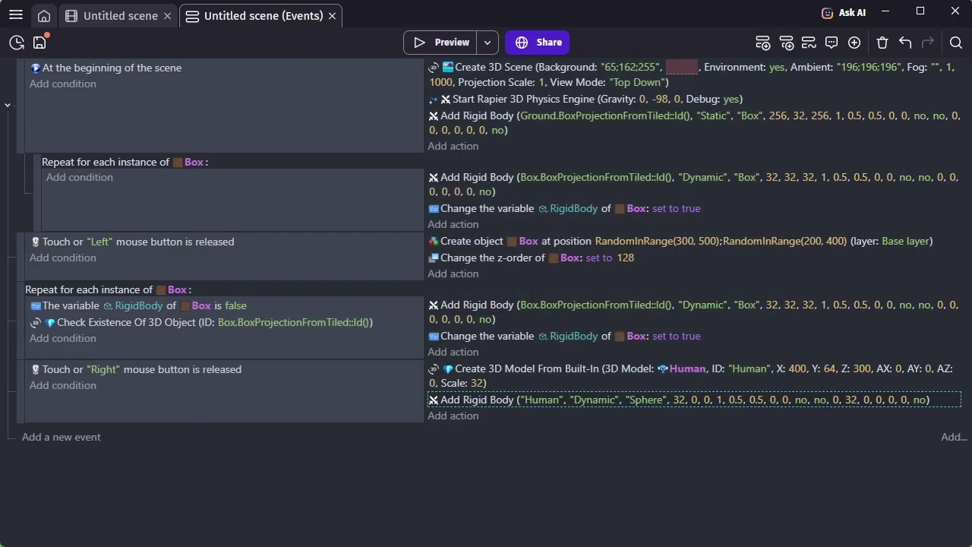
Change the Human's rigid body shape to a Box with height 64 and depth 16.
double_click(483, 403)
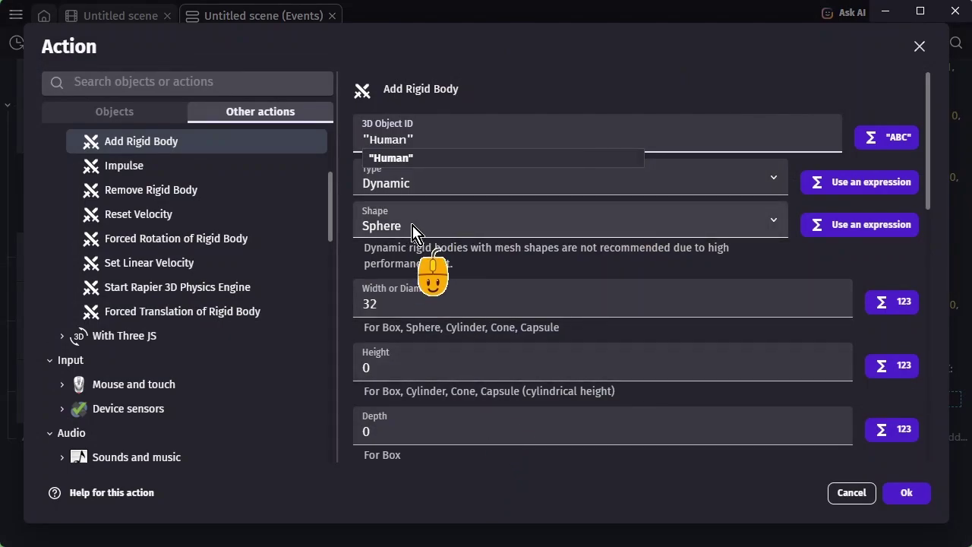
click(411, 230)
click(410, 263)
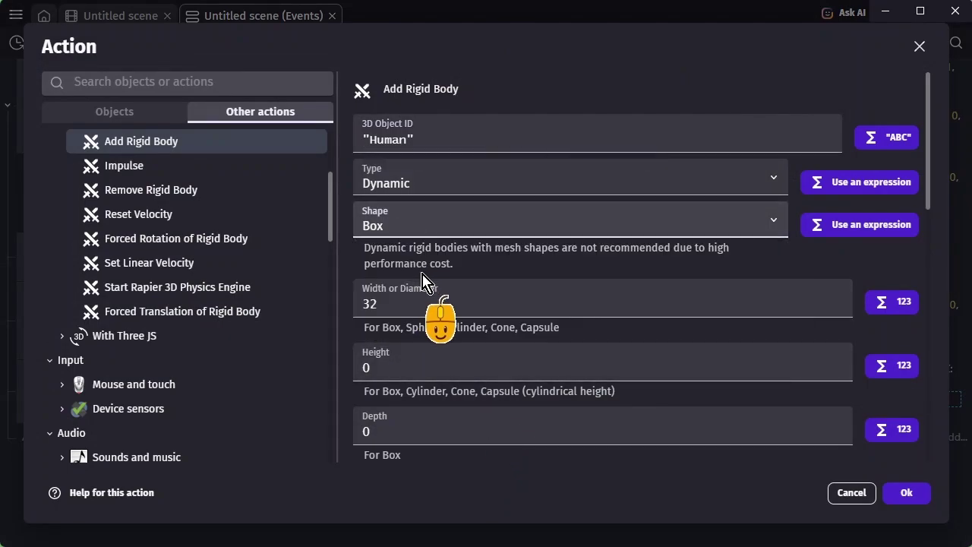
scroll(445, 284, down, 2)
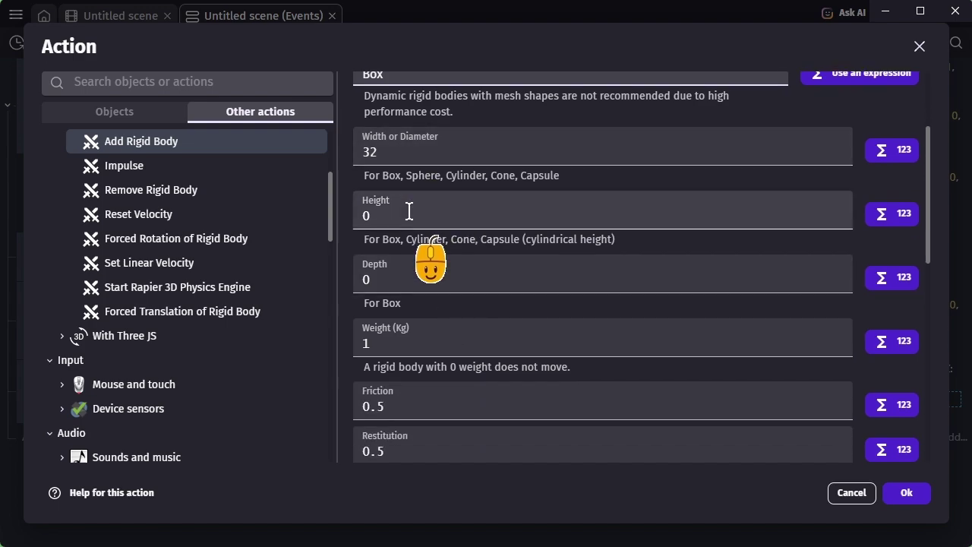
click(408, 212)
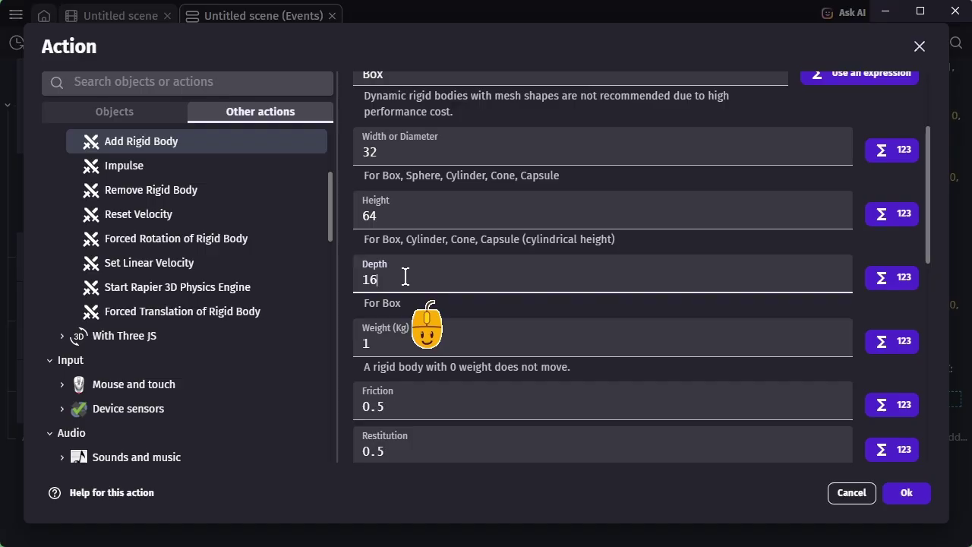
click(906, 493)
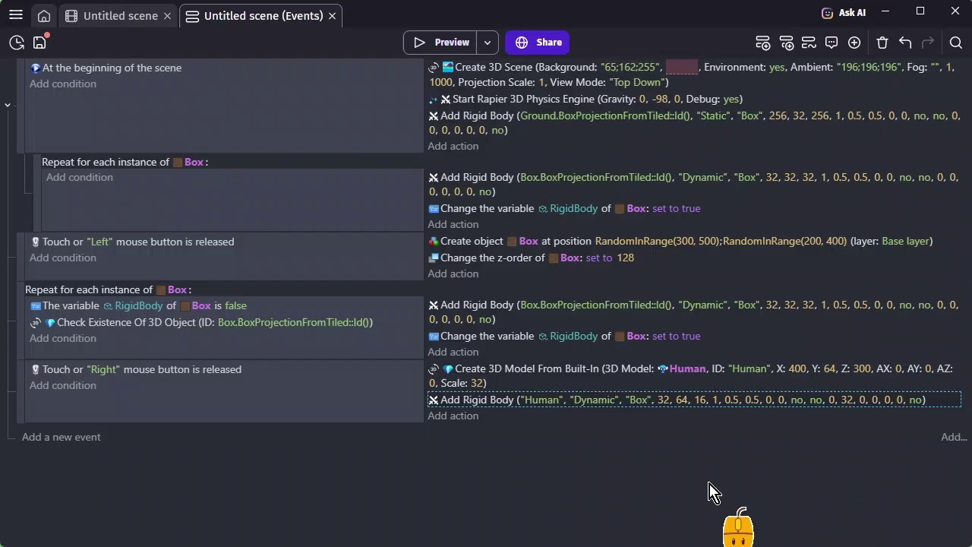
click(453, 45)
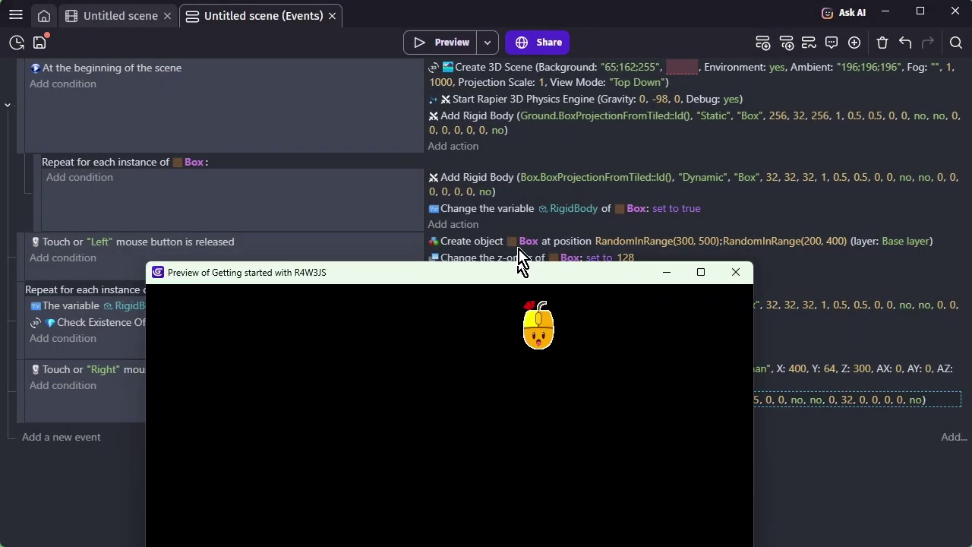
drag(514, 271, 564, 38)
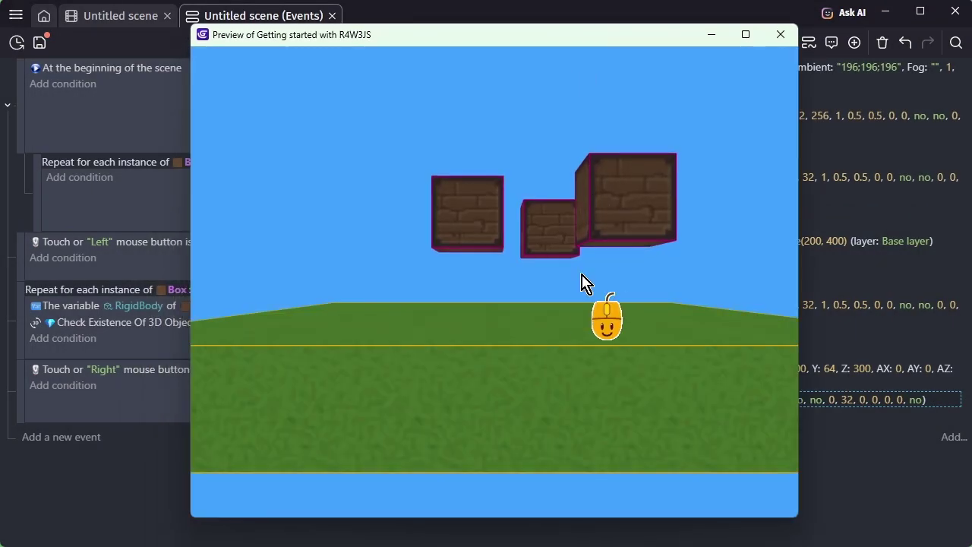
click(413, 322)
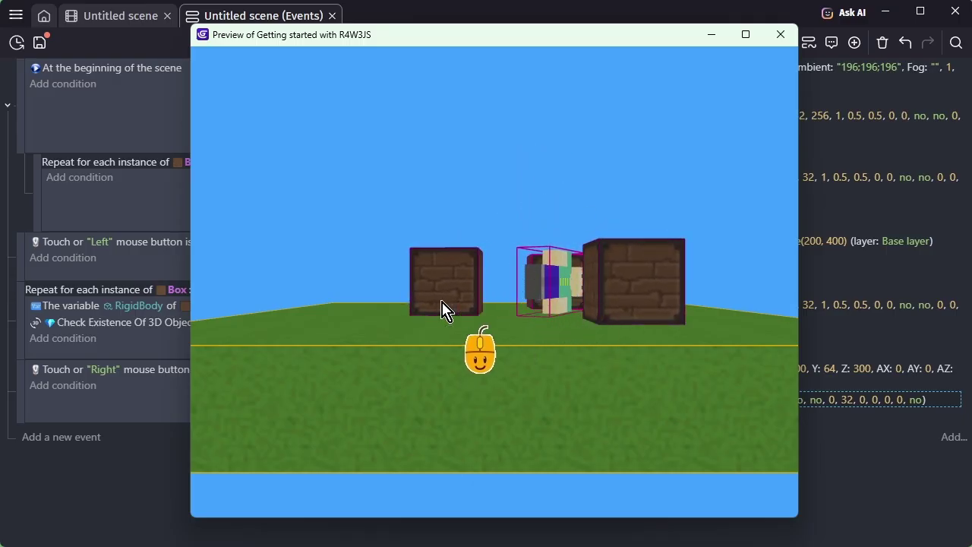
click(307, 220)
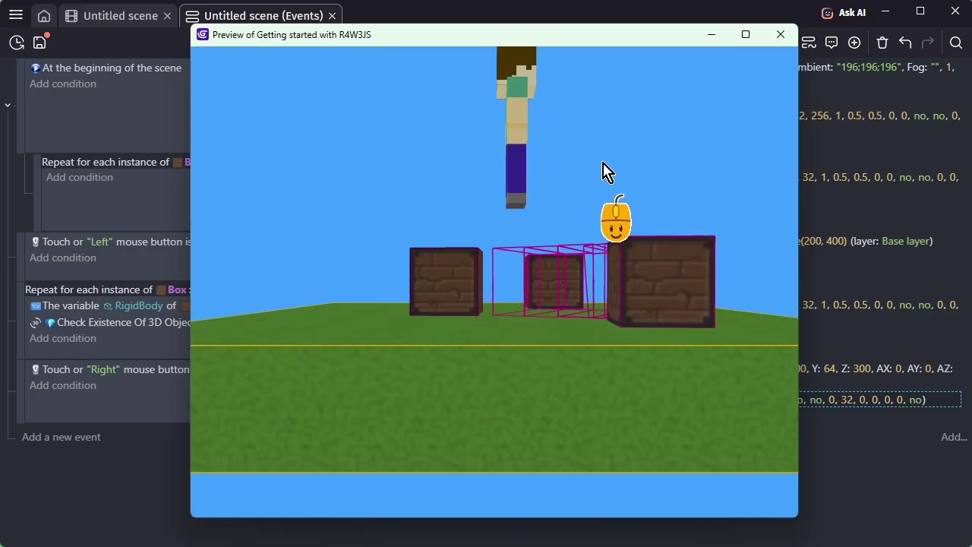
click(565, 244)
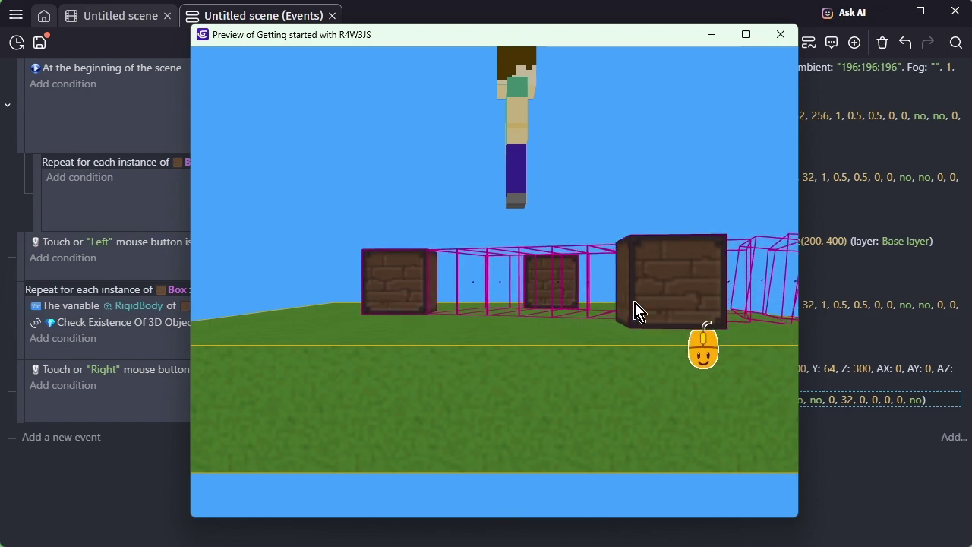
click(622, 205)
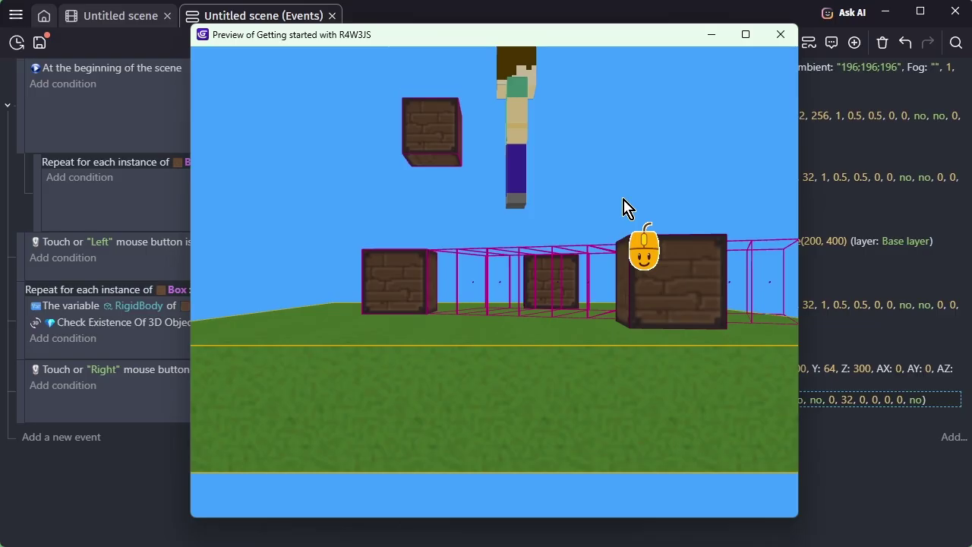
click(780, 35)
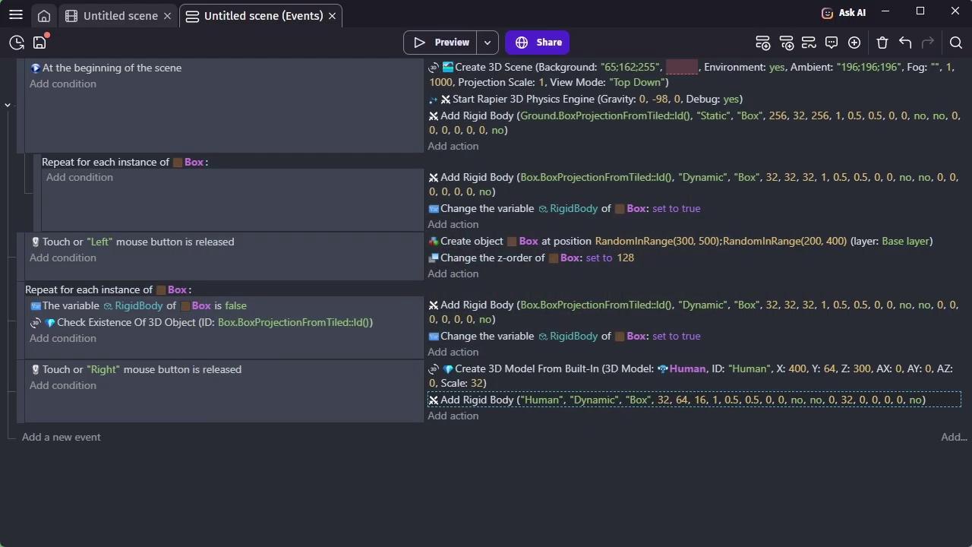
Set the Human model's 3D Object ID to "Human" + ToString(TimeFromStart()).
double_click(514, 377)
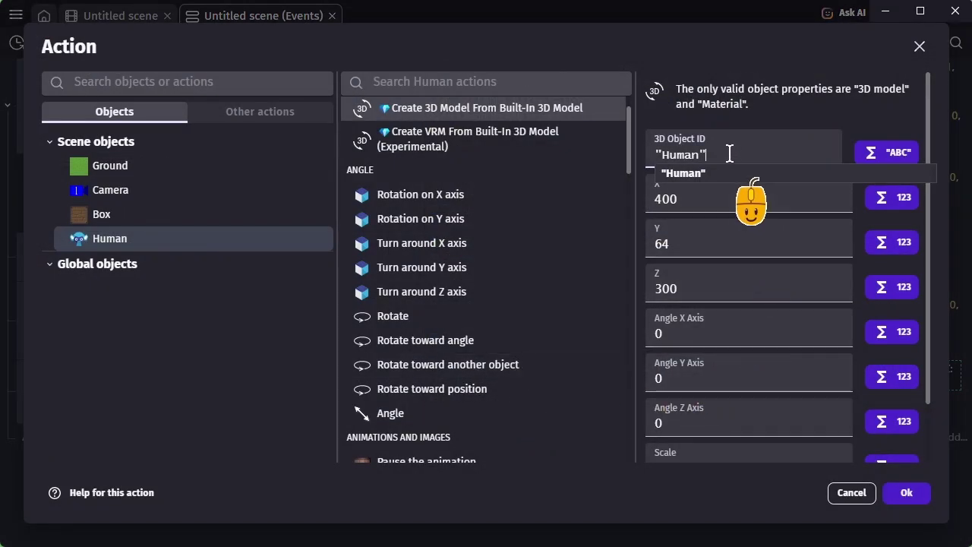
text(me)
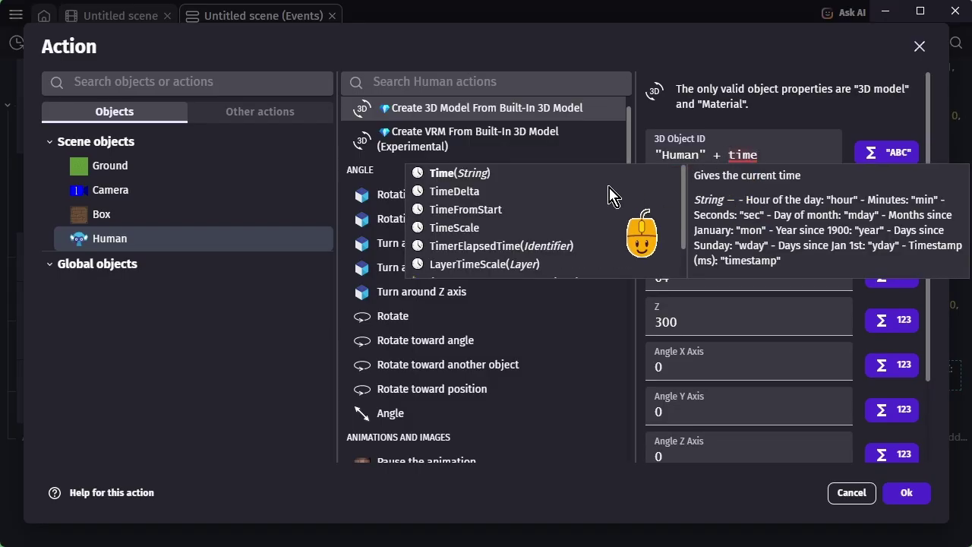
click(488, 217)
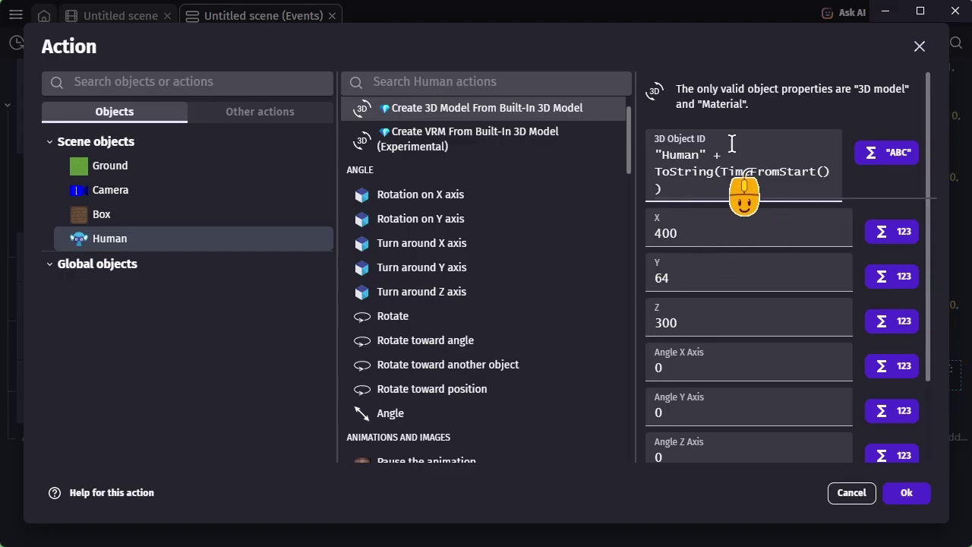
click(906, 494)
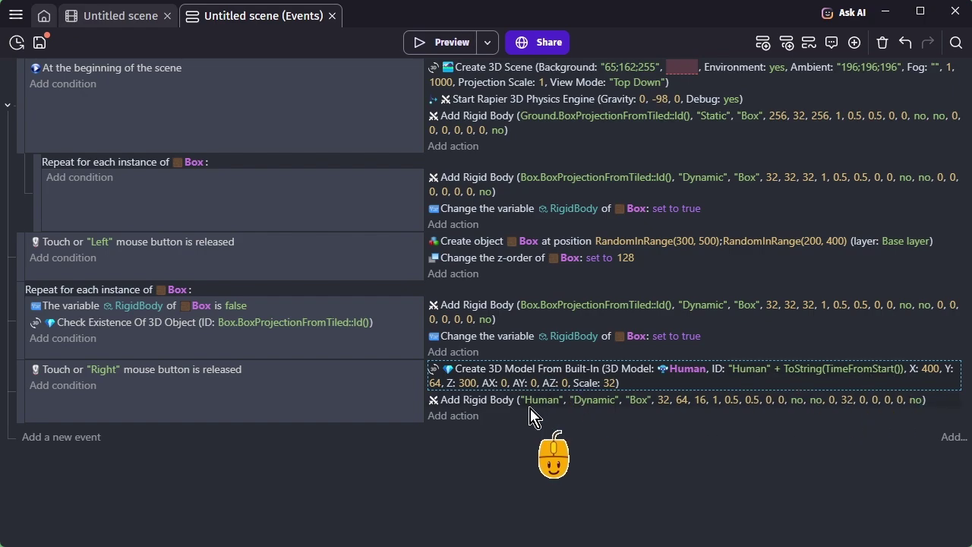
Fill the rigid body action's 3D Object ID with "Human" + ToString(TimeFromStart()).
double_click(492, 408)
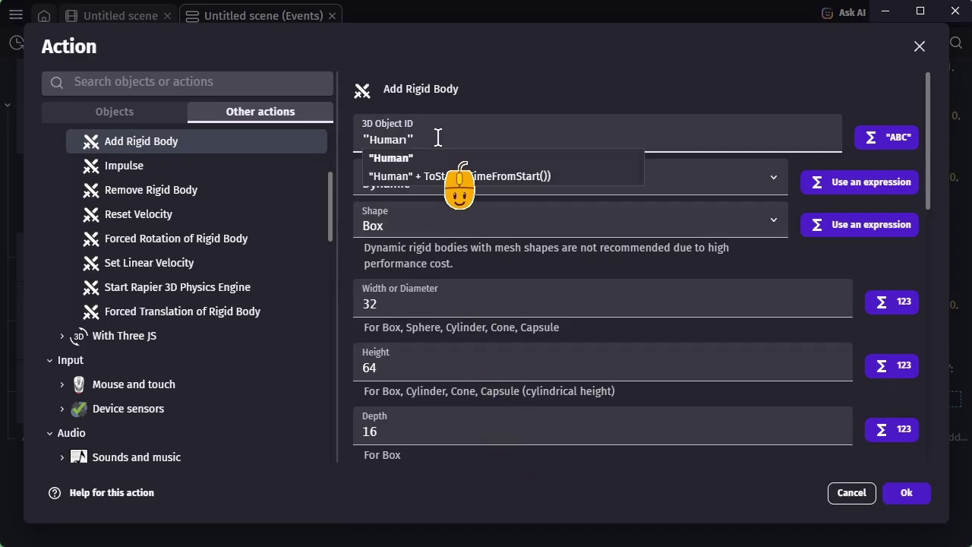
click(525, 176)
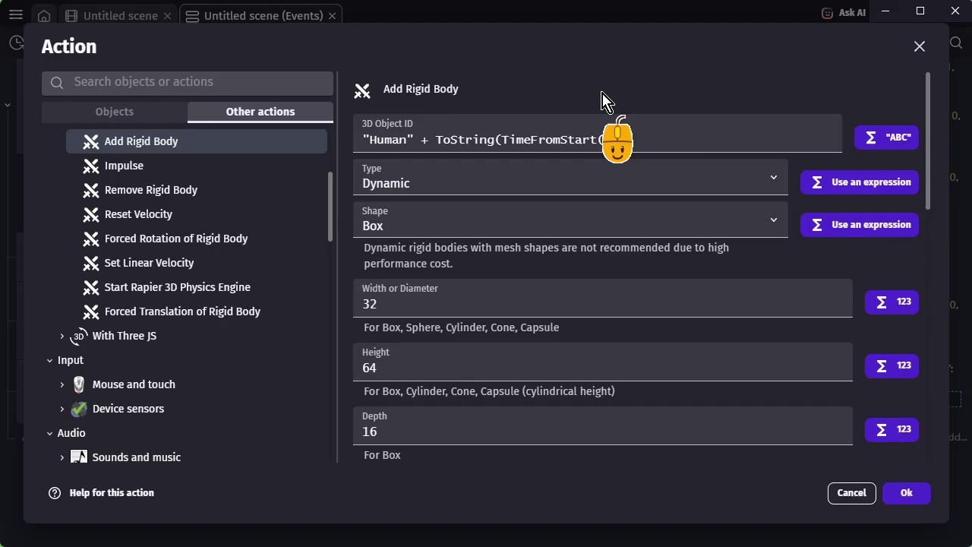
Apply the time-based ID to the rigid body action and start a preview.
click(907, 495)
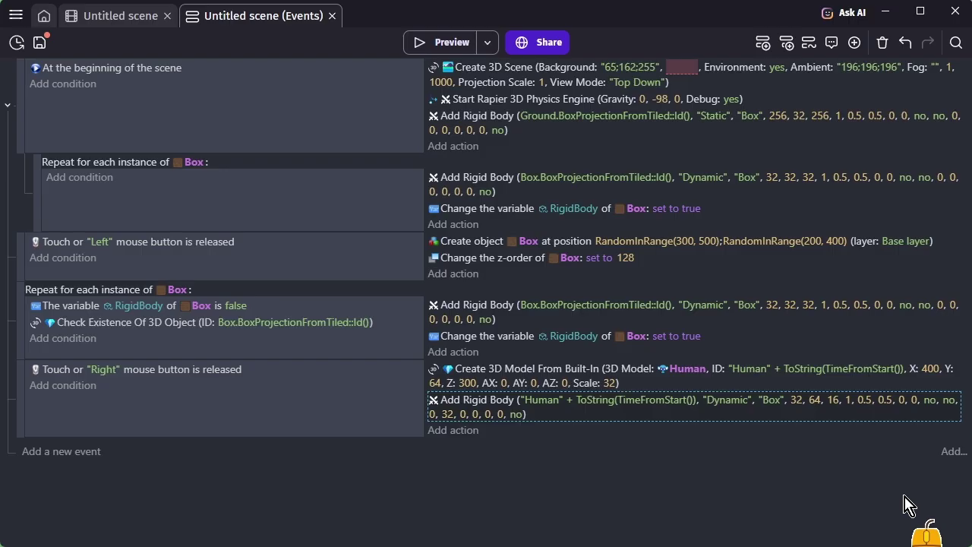
click(440, 47)
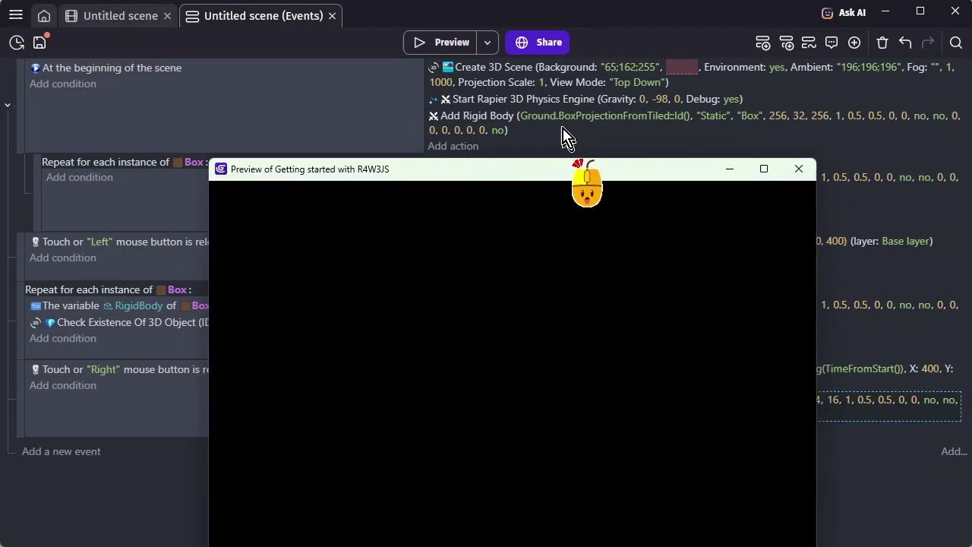
drag(562, 277, 558, 42)
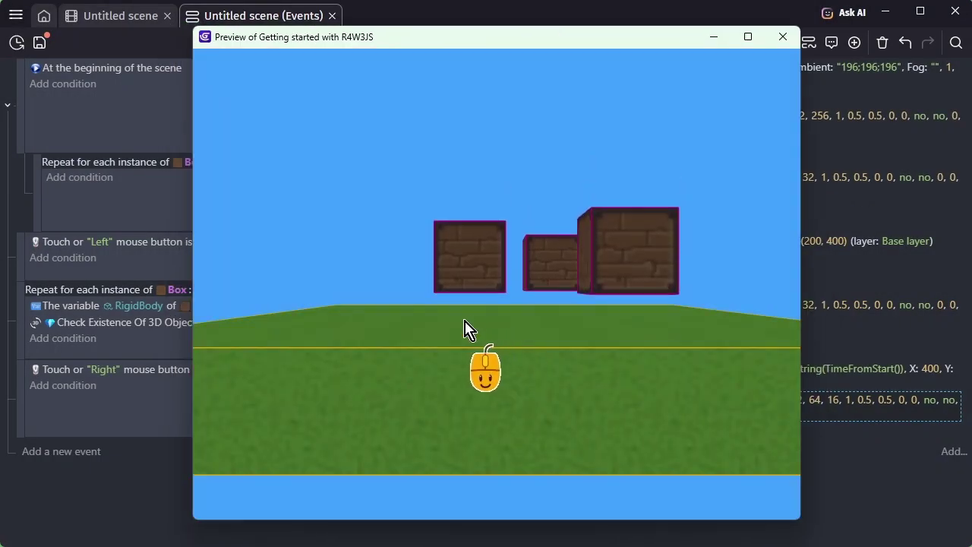
Spawn six Humans at different spots in the preview, then close it.
click(464, 328)
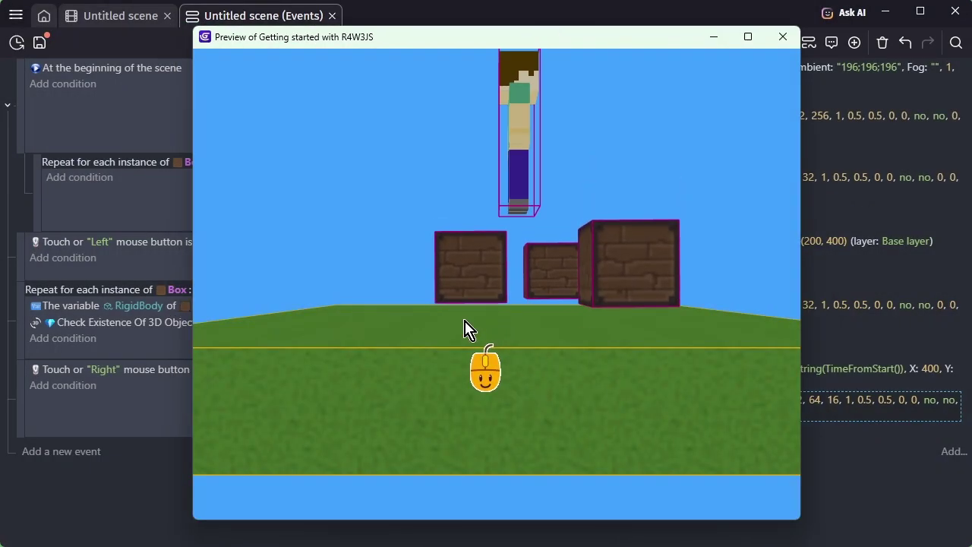
click(396, 242)
click(387, 243)
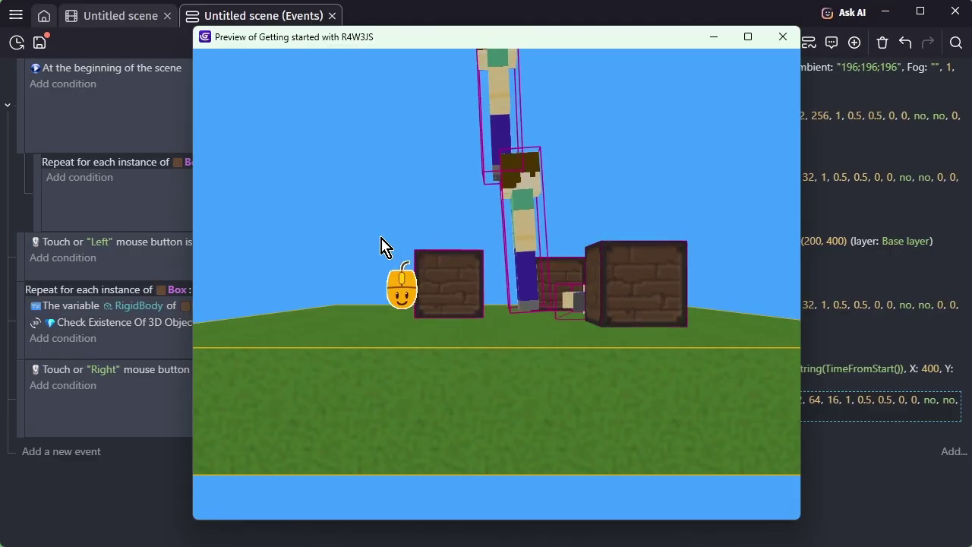
click(381, 247)
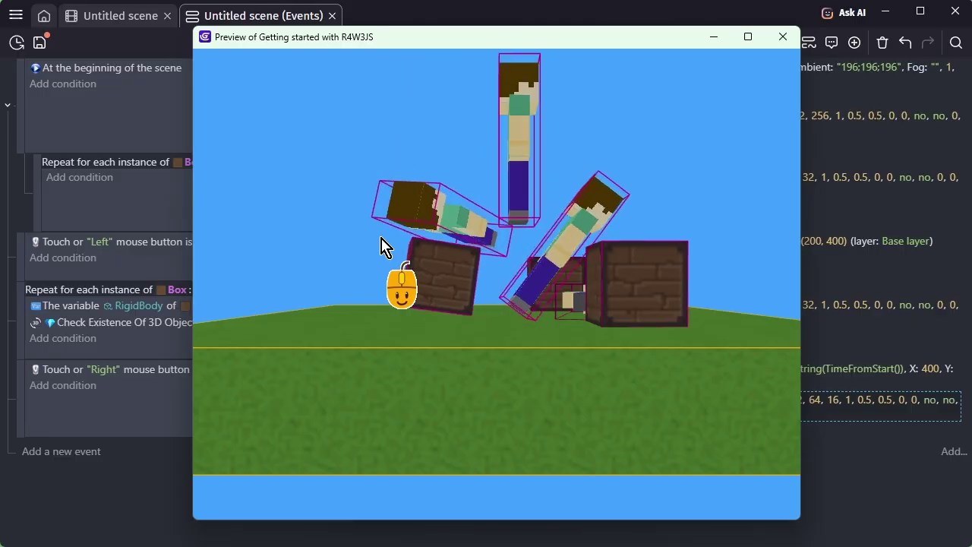
click(569, 363)
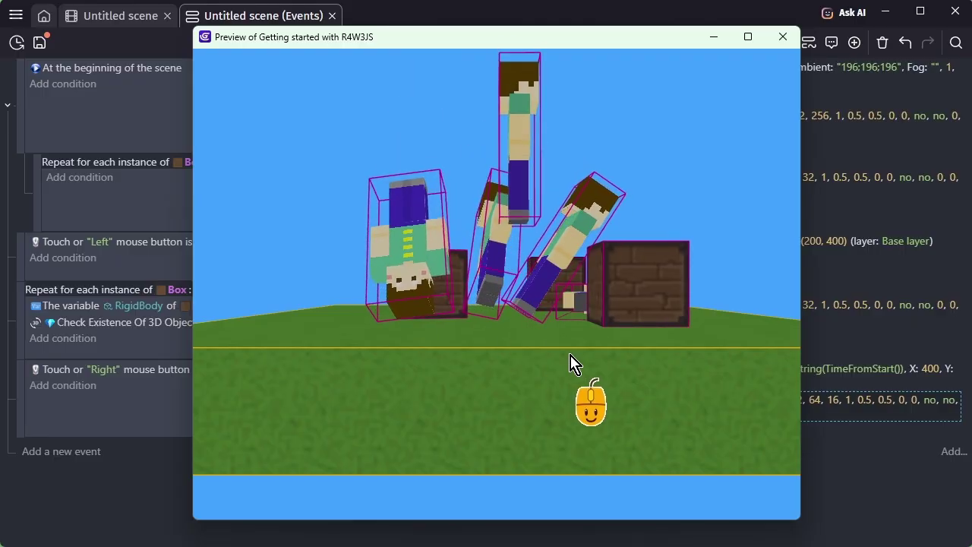
click(706, 216)
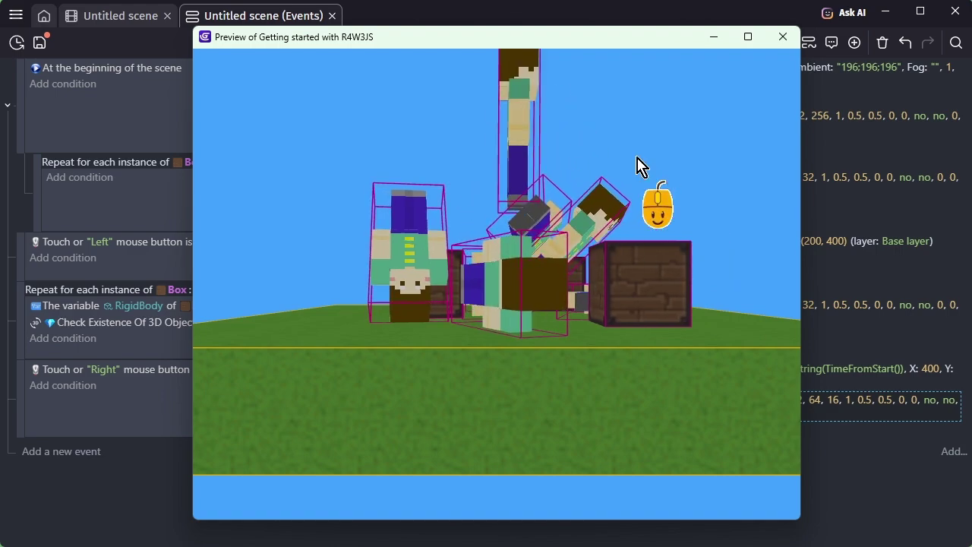
click(783, 37)
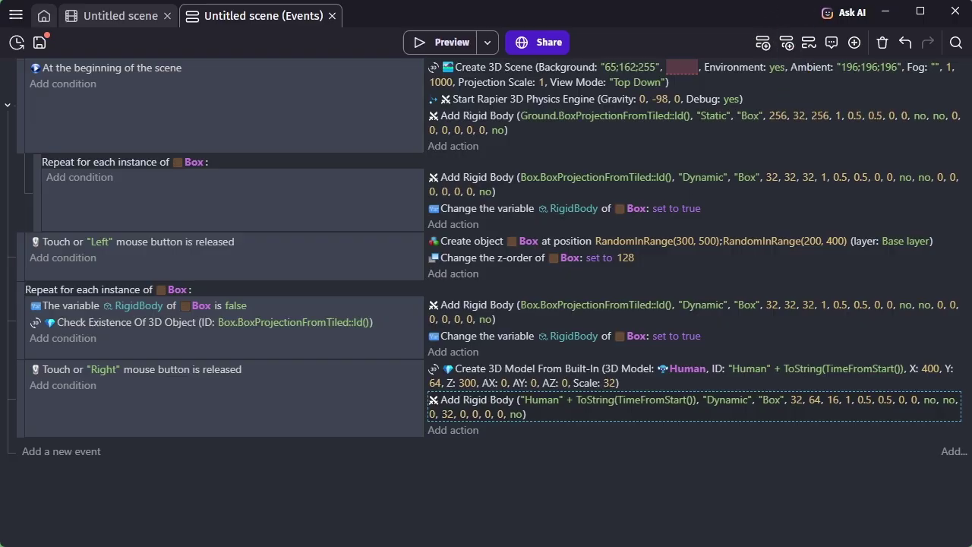
Change the Human's rigid body to a 32×32 capsule offset 32 upward.
double_click(491, 409)
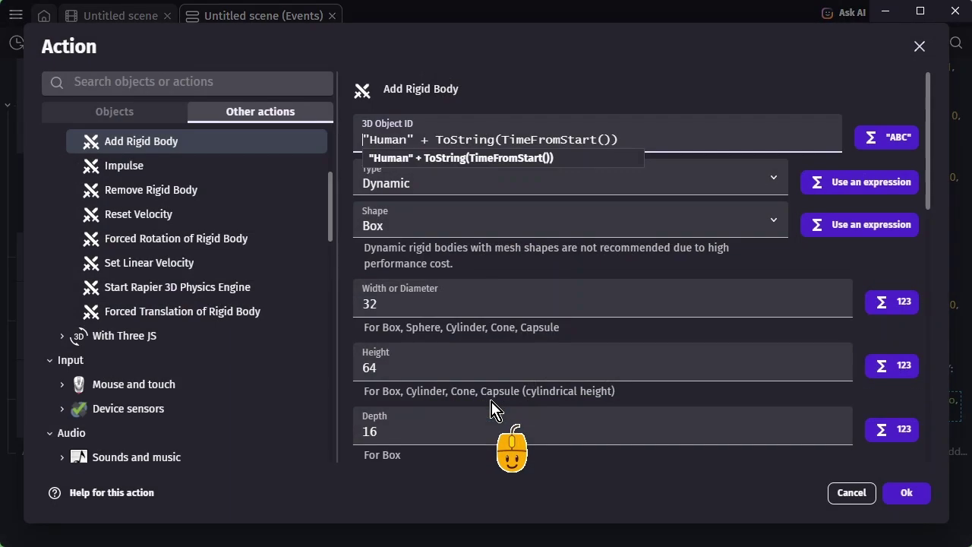
click(416, 227)
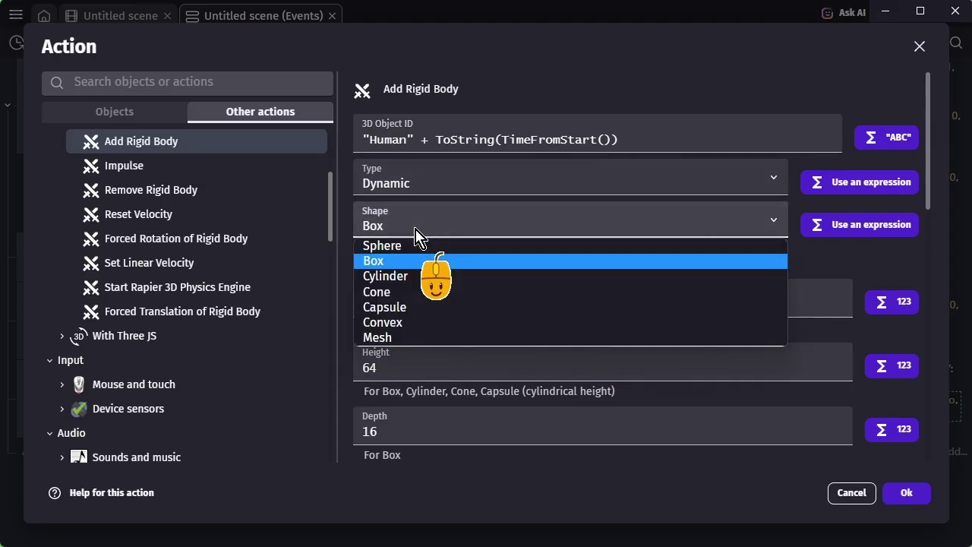
click(419, 307)
click(416, 363)
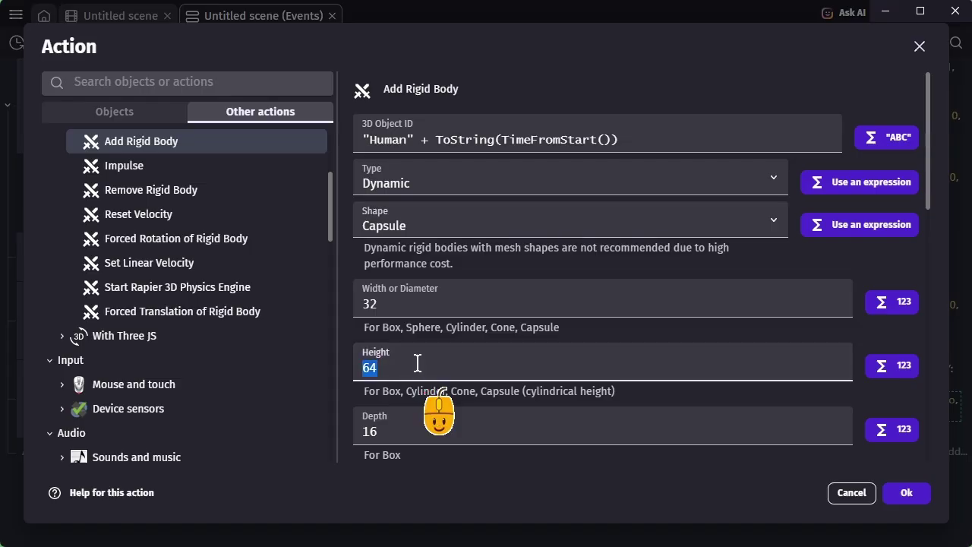
text(32)
scroll(417, 363, down, 2)
scroll(402, 327, down, 2)
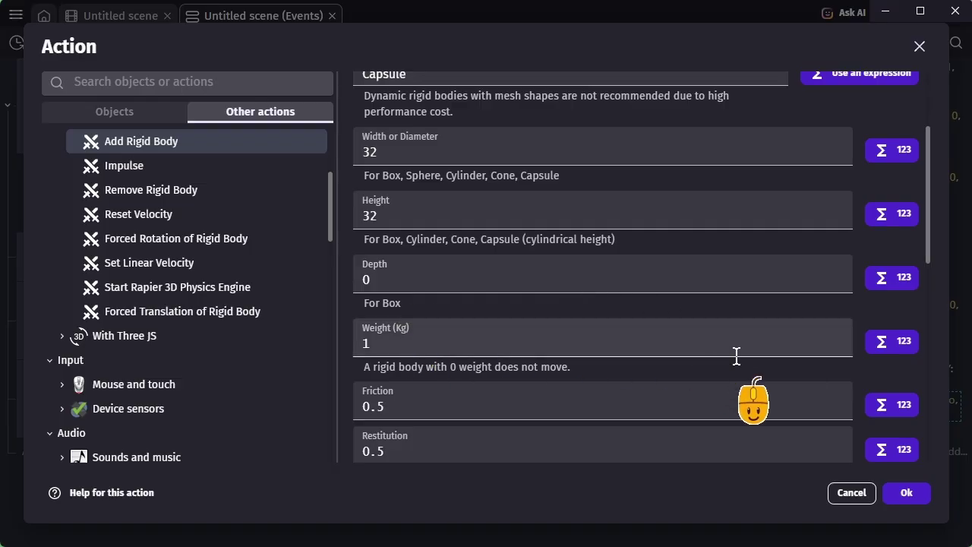
click(906, 493)
Preview the scene, spawn two capsule Humans, then close the preview.
key(F5)
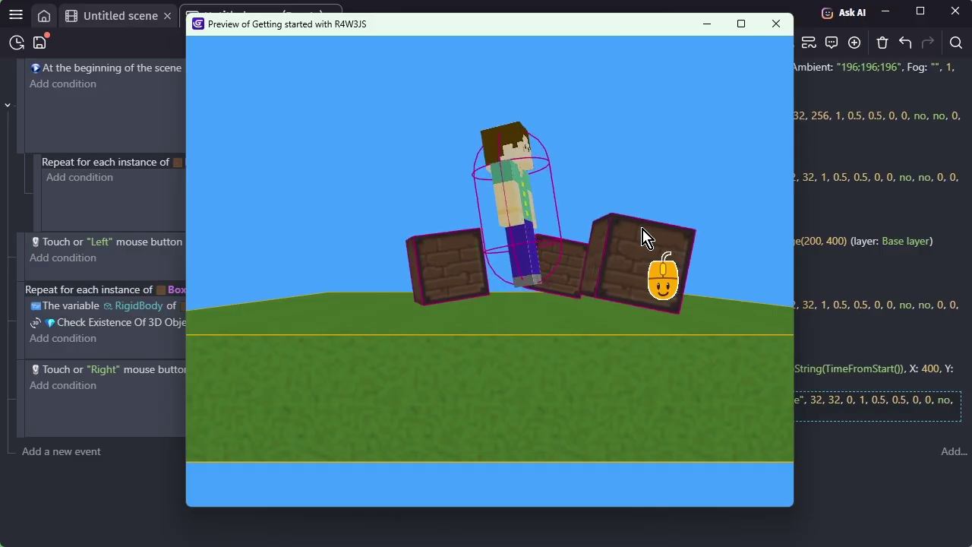
click(641, 236)
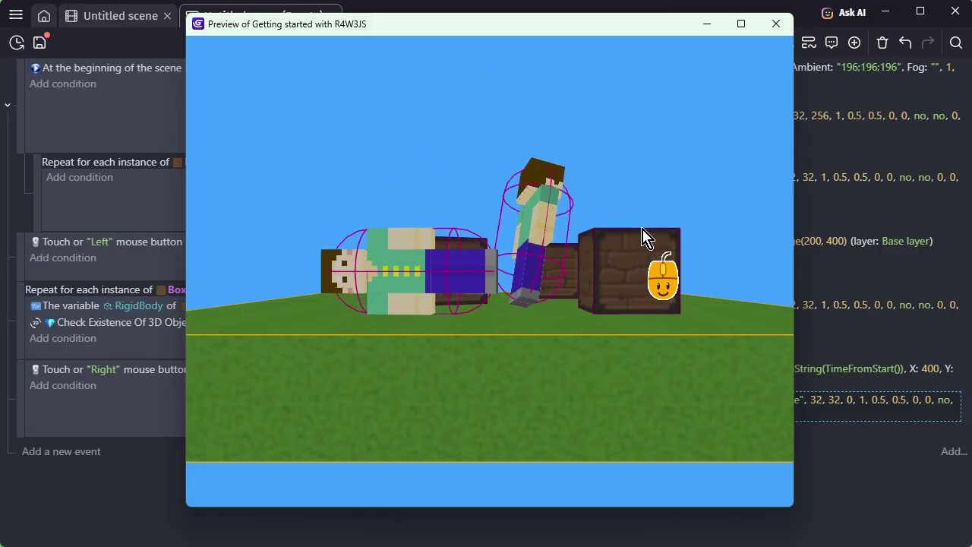
click(641, 237)
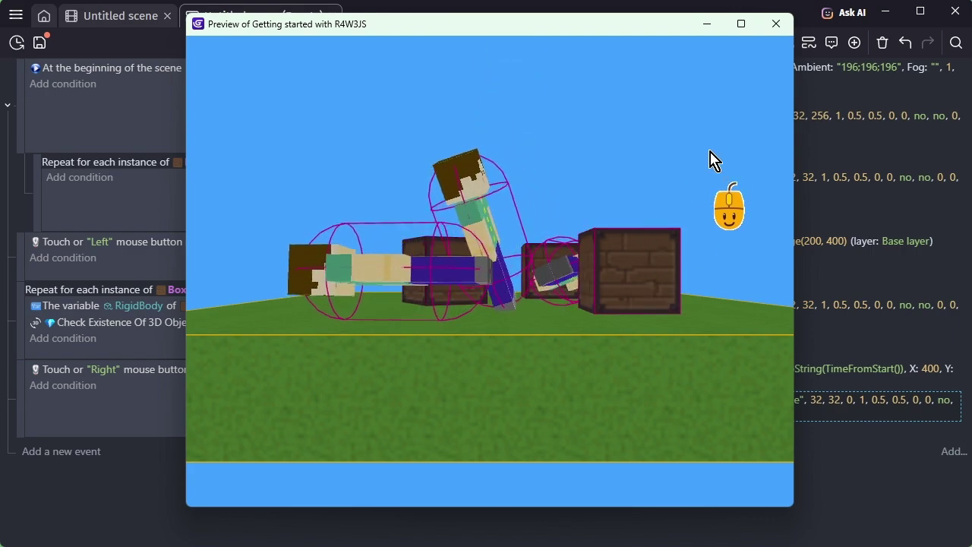
click(773, 26)
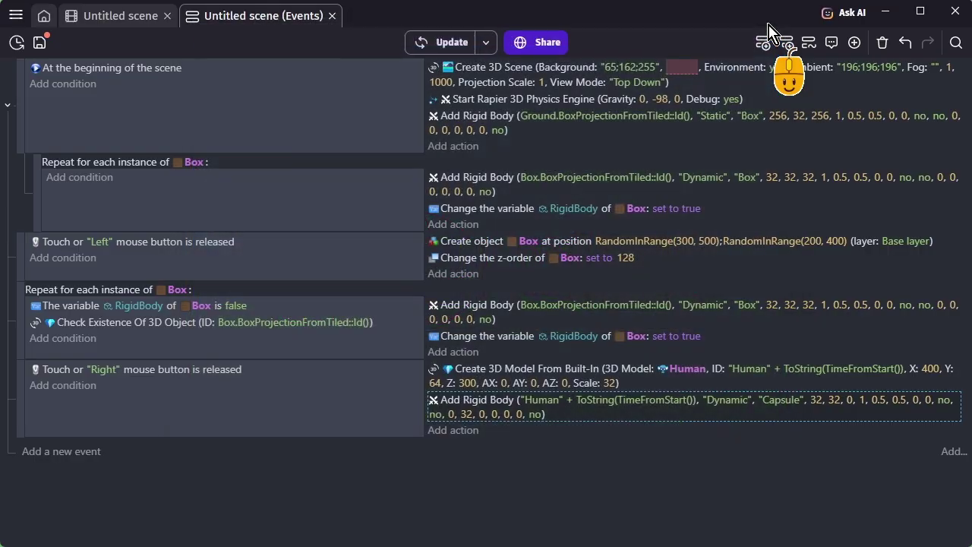
Set Lock Rotation to Yes on the Human's rigid body.
double_click(488, 408)
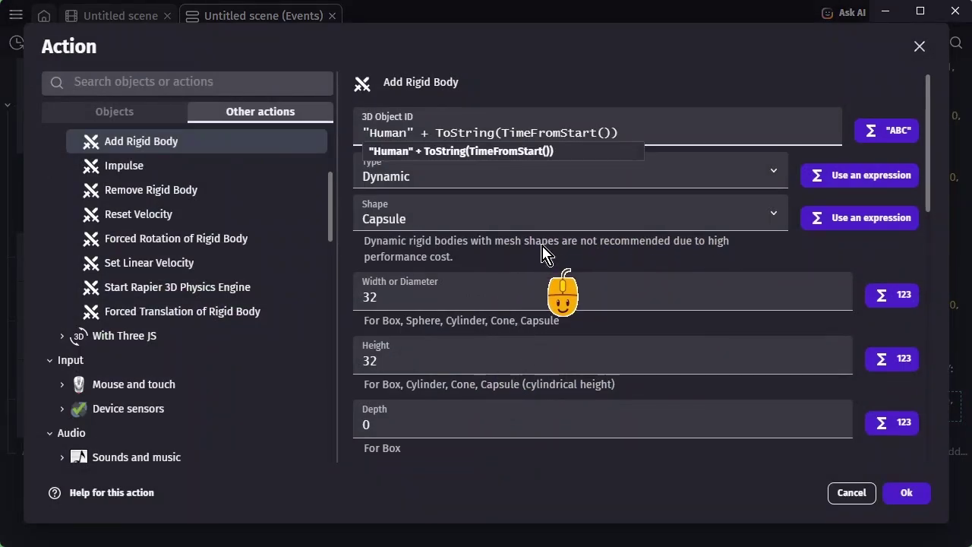
scroll(541, 243, down, 3)
scroll(540, 243, down, 2)
scroll(541, 243, down, 2)
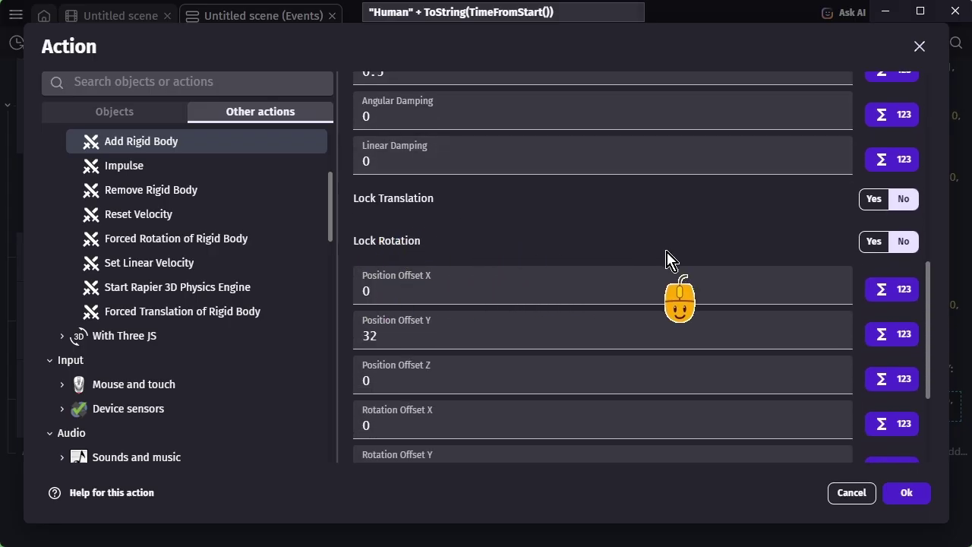
click(873, 241)
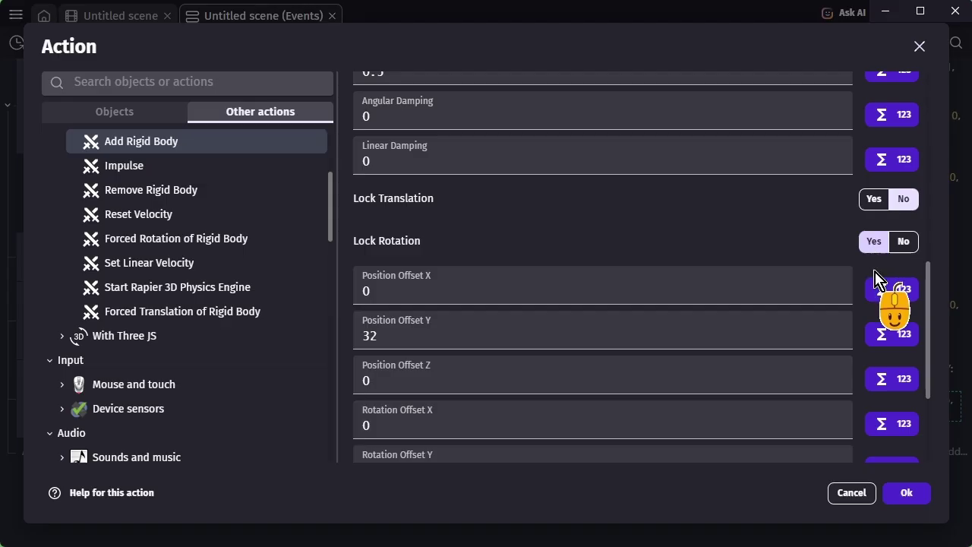
click(906, 494)
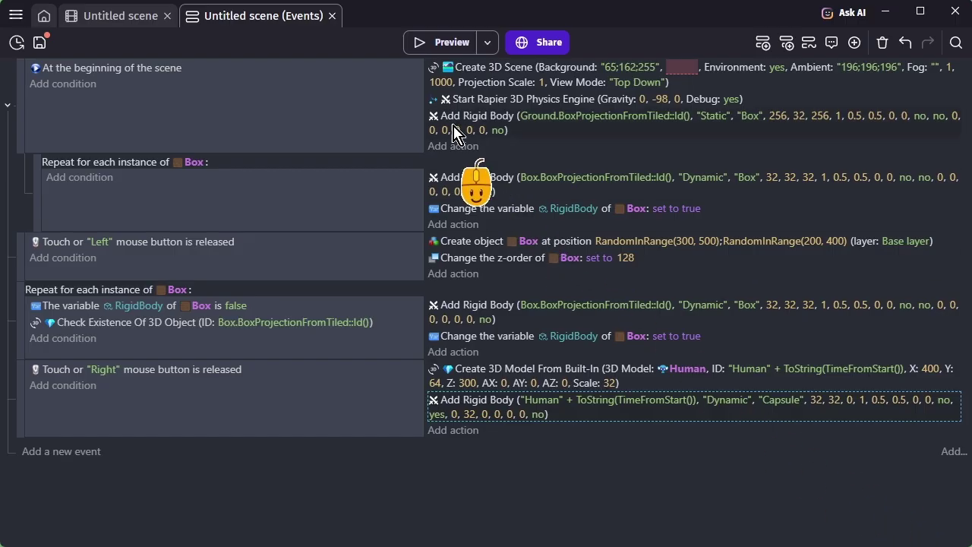
Preview the scene, dropping boxes and spawning Humans that stack upright on the crates.
click(447, 43)
right_click(694, 237)
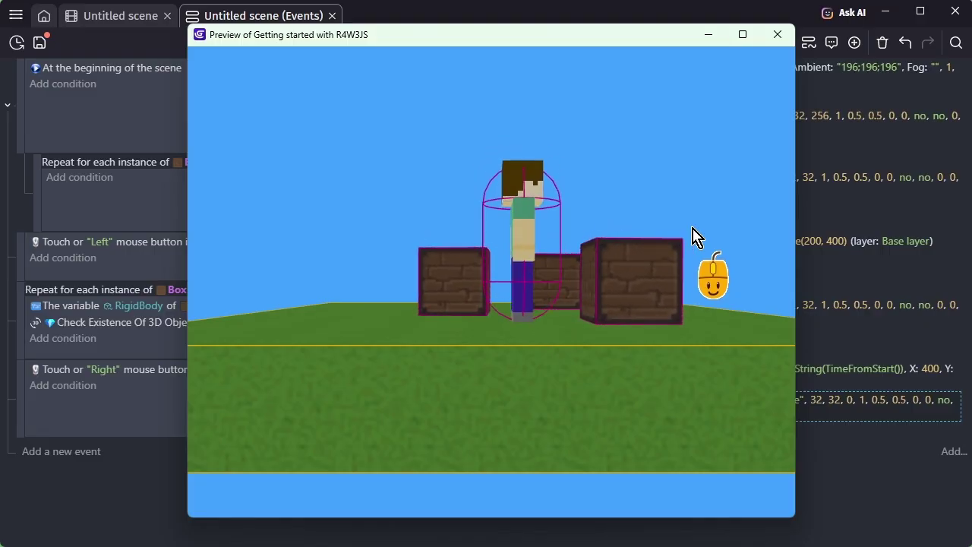
click(672, 215)
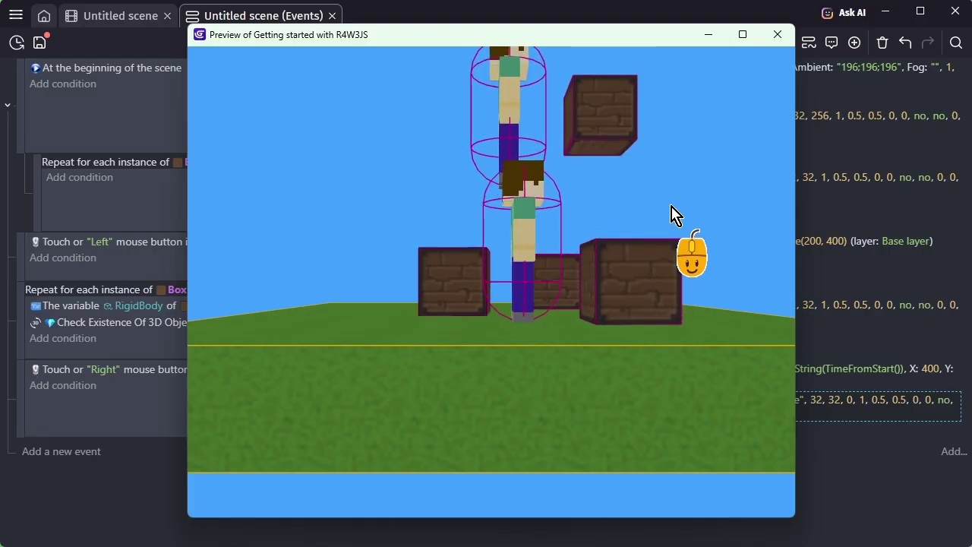
click(672, 214)
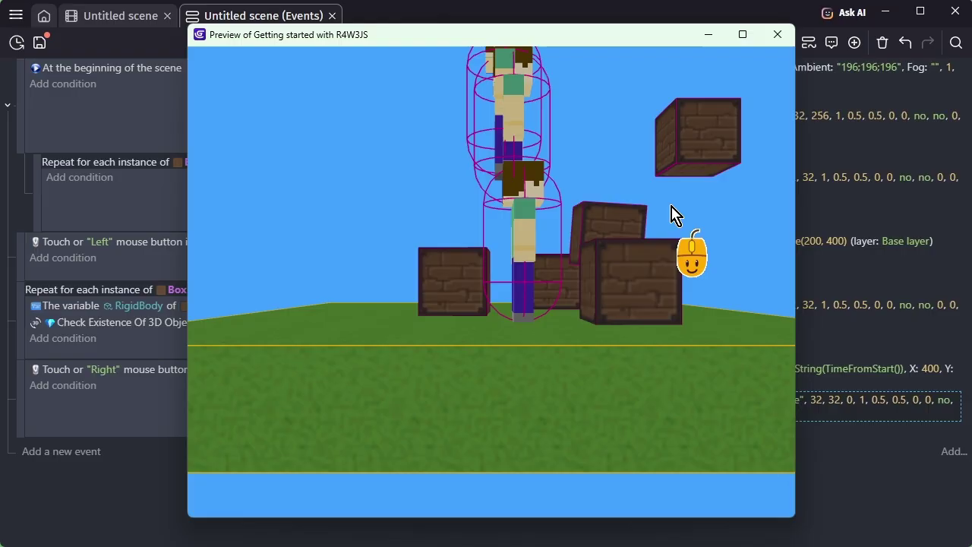
right_click(671, 215)
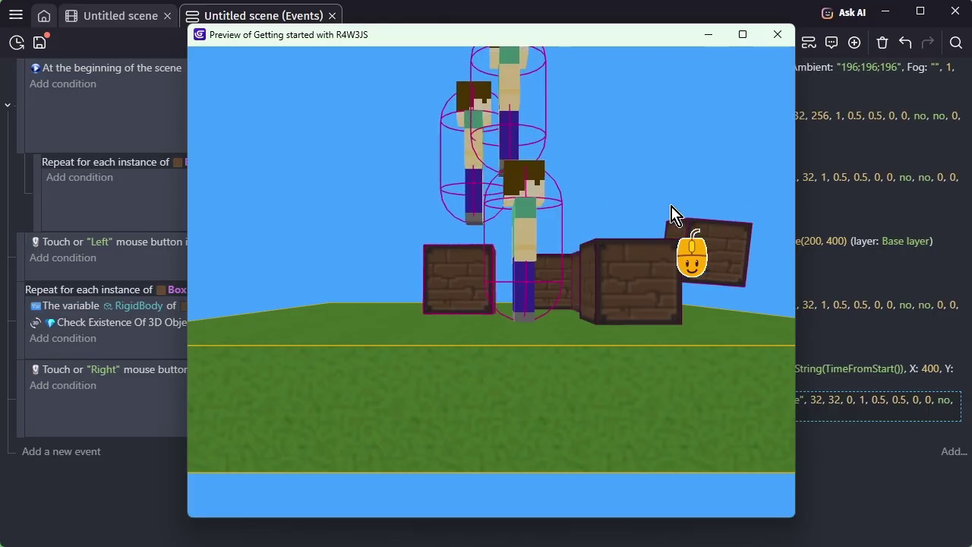
right_click(589, 220)
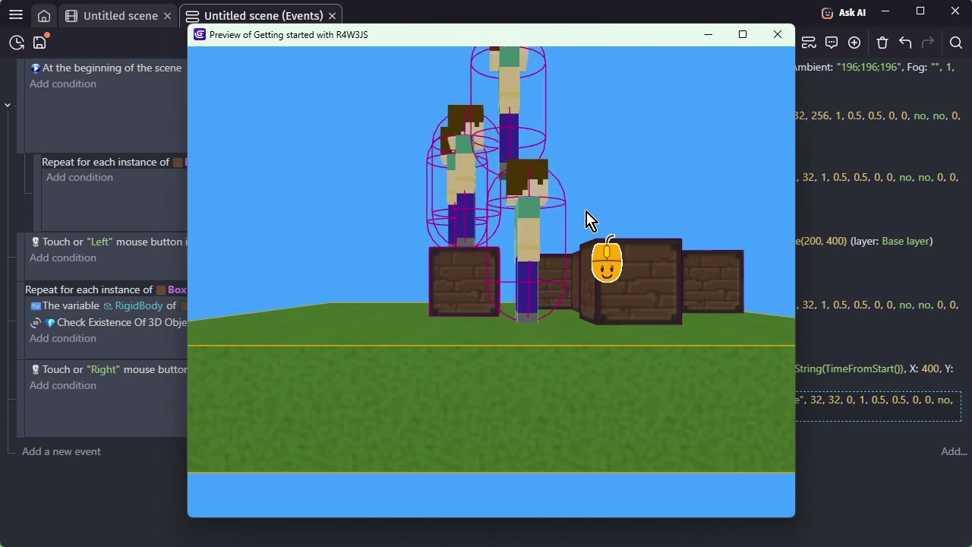
Close the preview and switch the Human's rigid body shape to Convex.
click(776, 37)
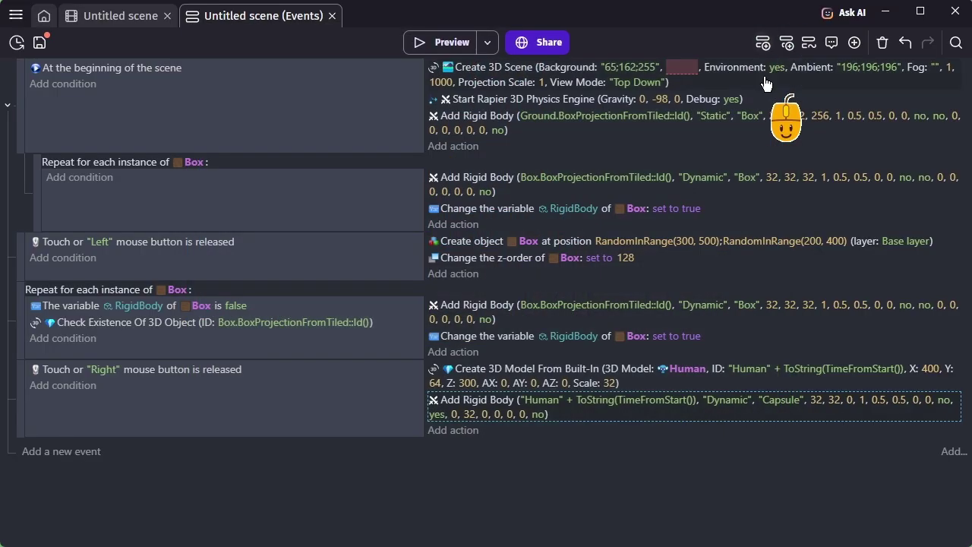
double_click(488, 410)
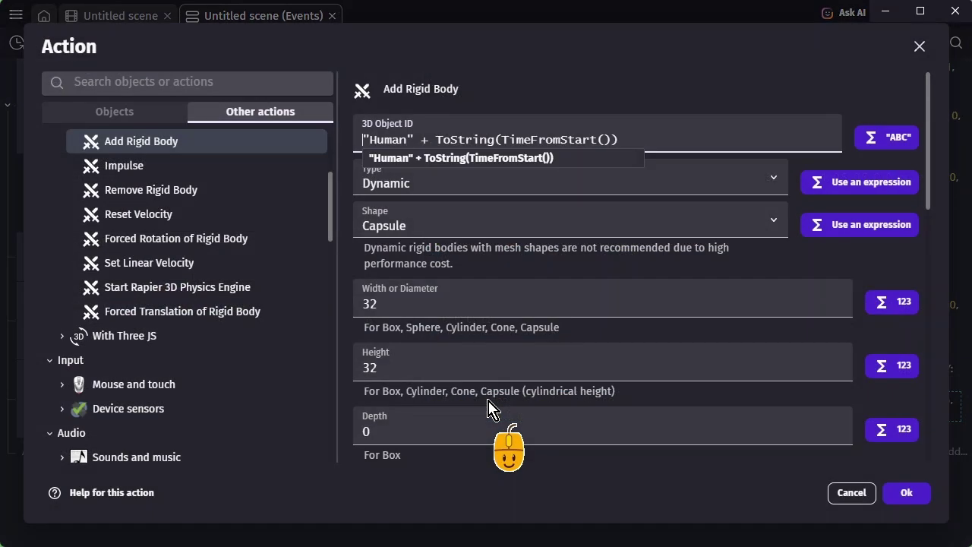
click(422, 228)
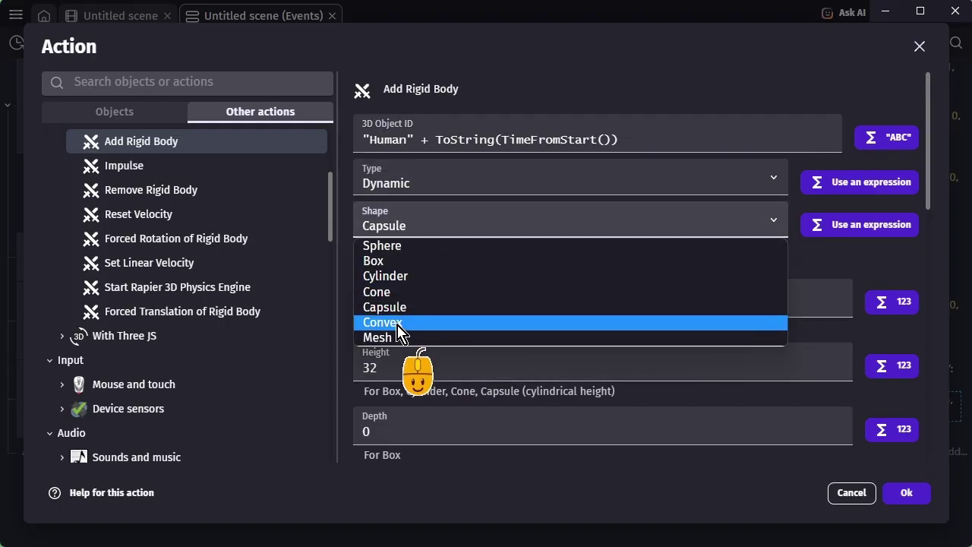
click(400, 324)
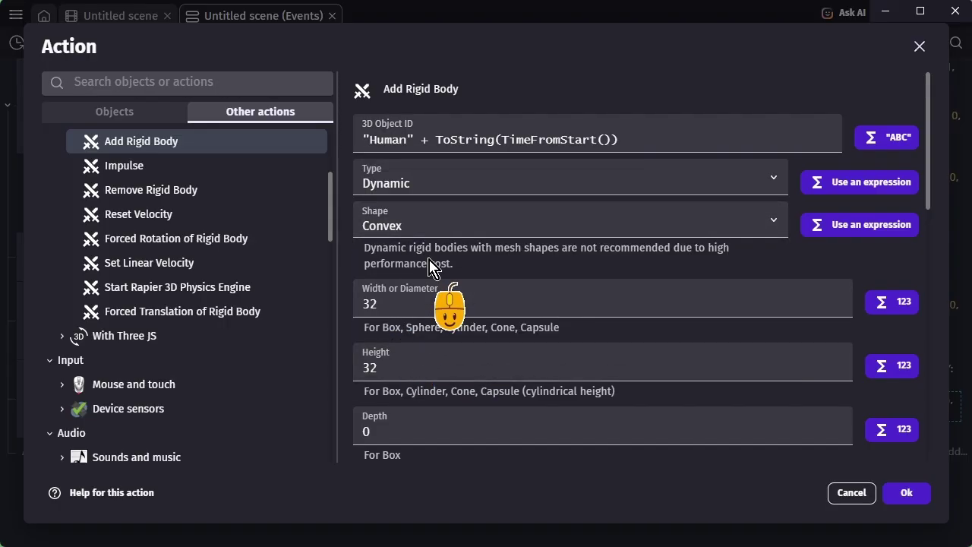
Set the convex body's width and height to 0 and Y offset to 16, then preview.
scroll(430, 268, down, 2)
drag(400, 230, 353, 240)
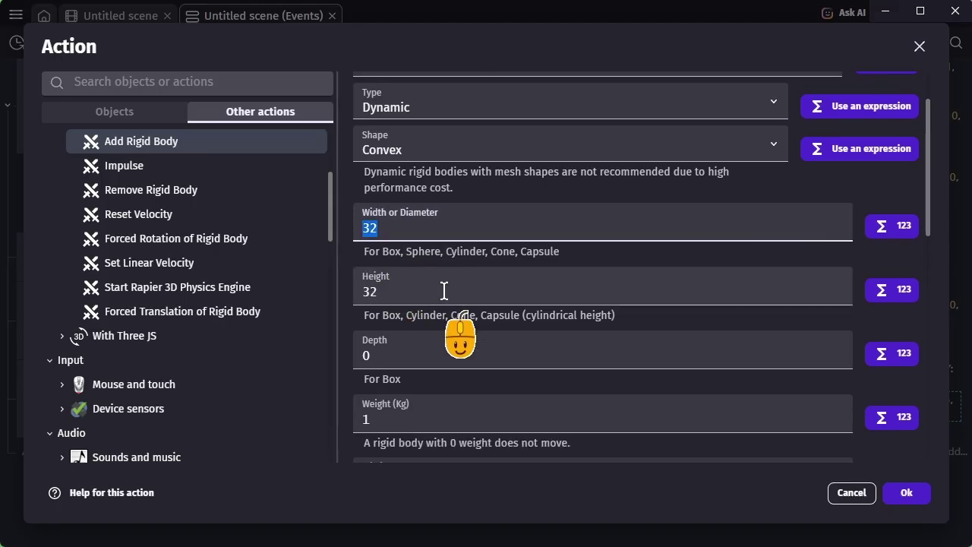
key(BackSpace)
key(BackSpace)
text(0)
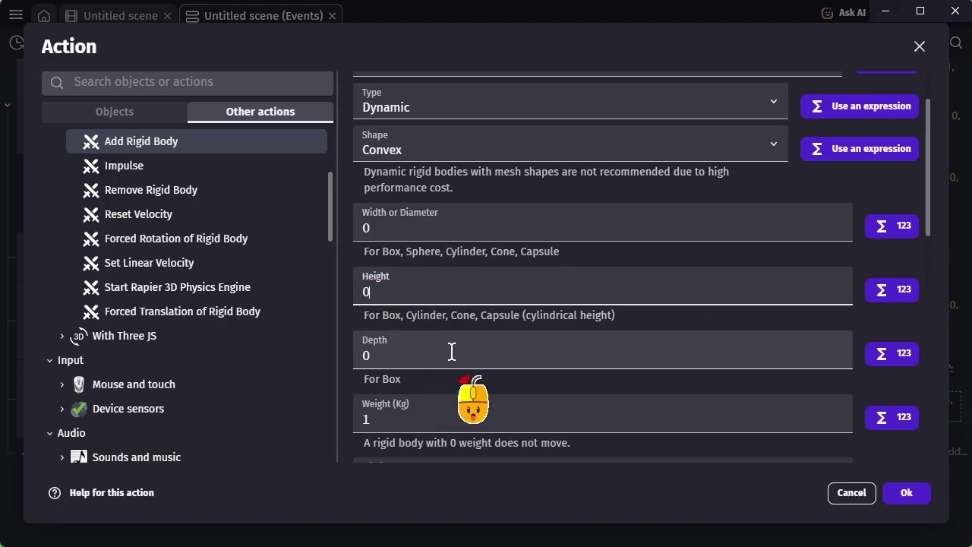
click(451, 351)
scroll(456, 392, down, 1)
scroll(456, 388, down, 1)
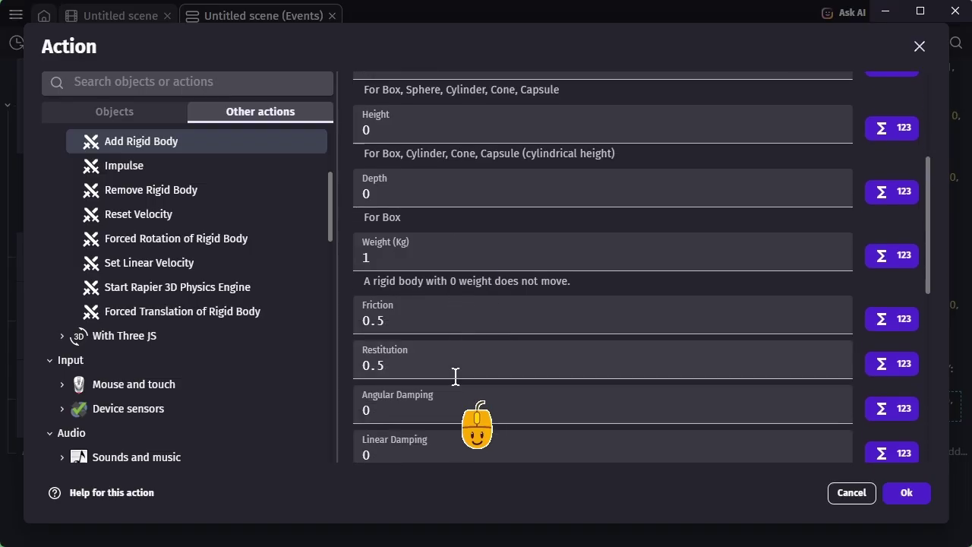
scroll(456, 380, down, 1)
scroll(454, 376, down, 2)
scroll(454, 377, down, 1)
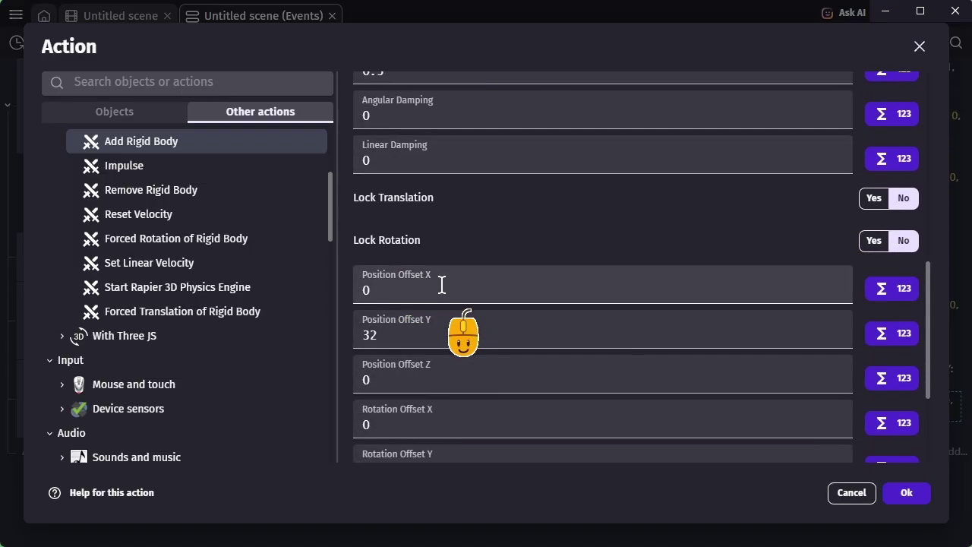
scroll(441, 284, down, 1)
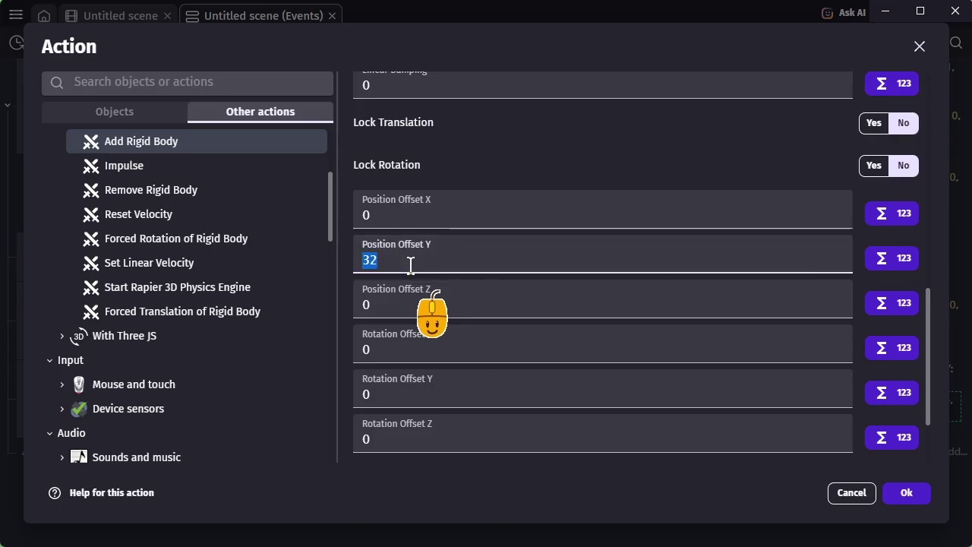
click(912, 498)
key(F5)
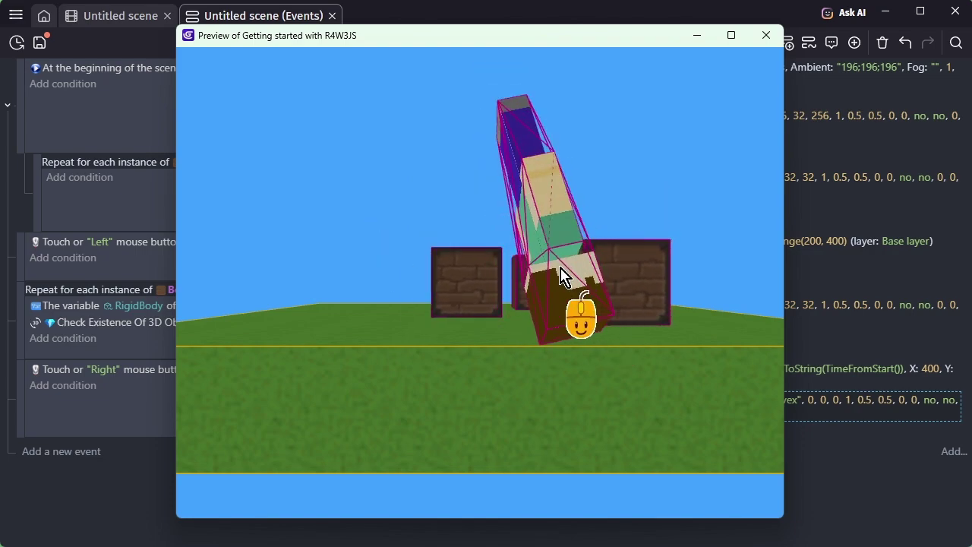
Spawn another convex Human among the boxes, then close the preview.
click(611, 158)
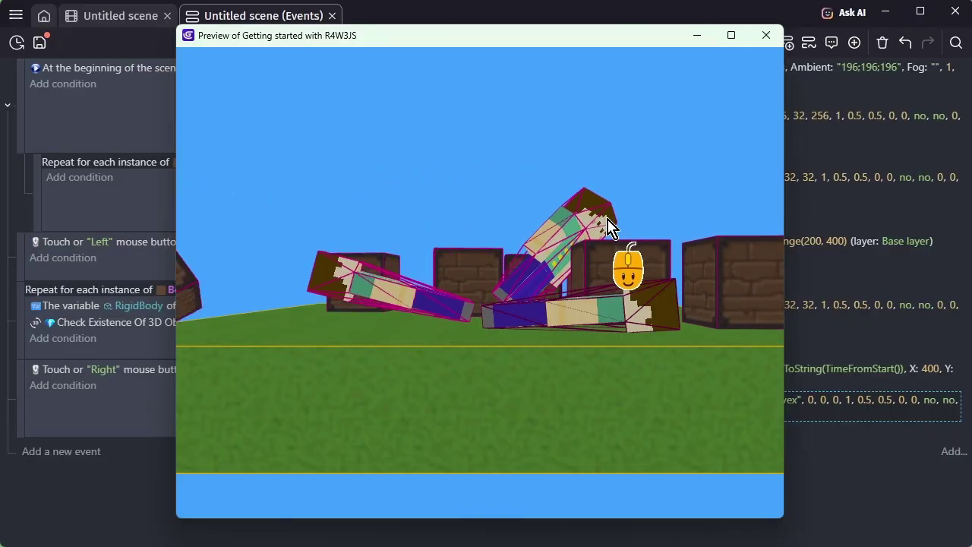
click(761, 36)
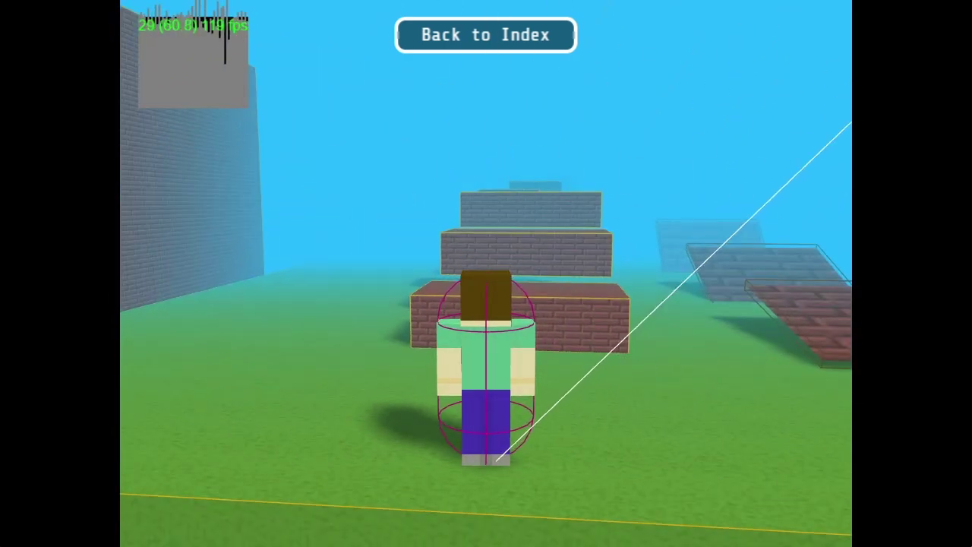
Walk the character up the brick steps onto the crates with the Up arrow key.
key(Up)
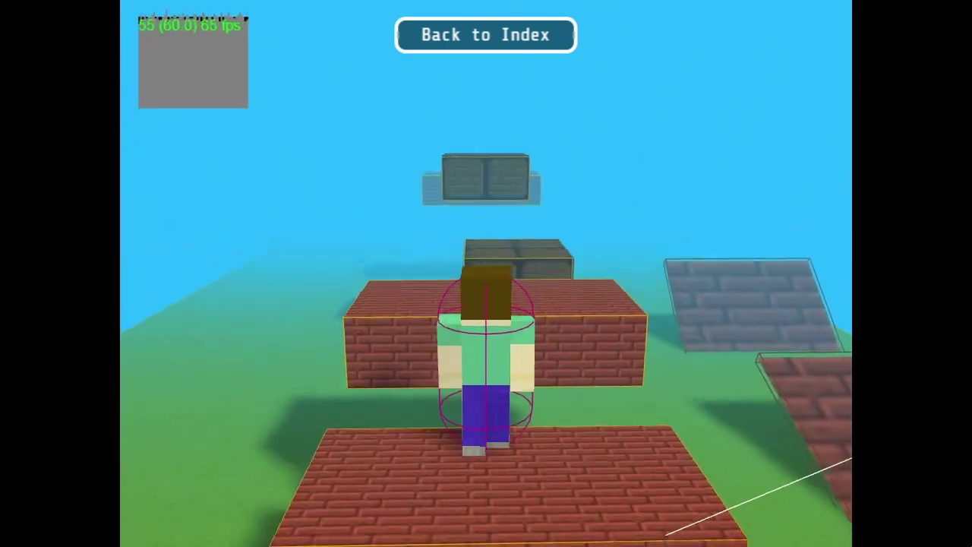
key(Up)
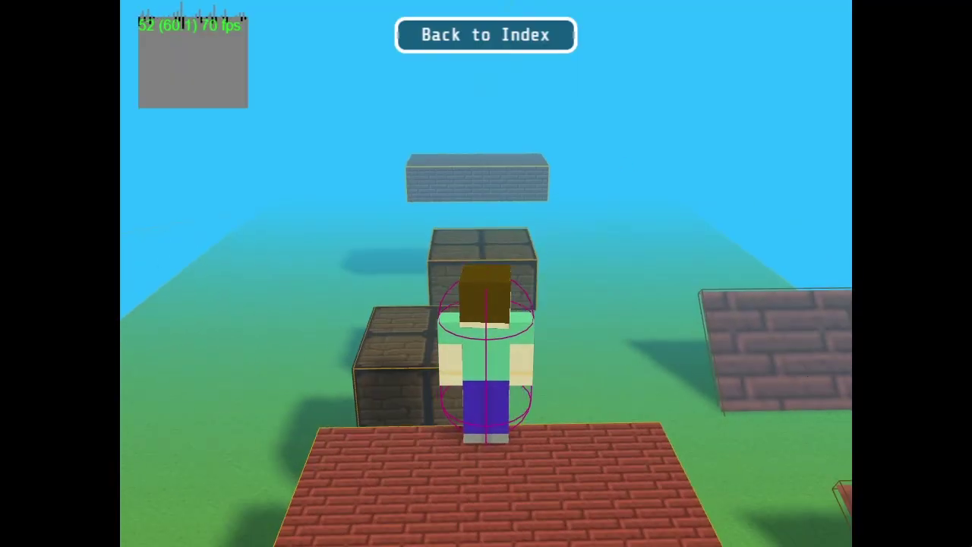
key(Up)
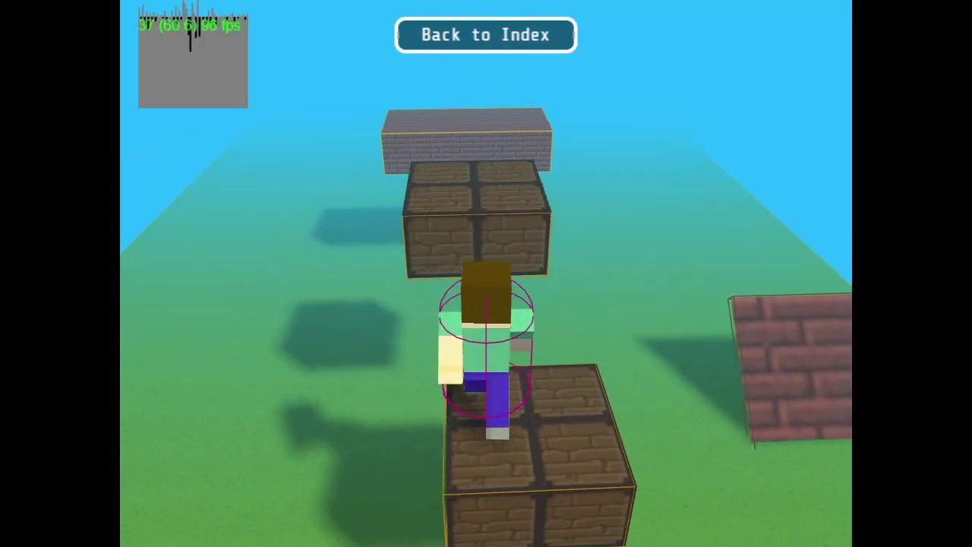
key(Up)
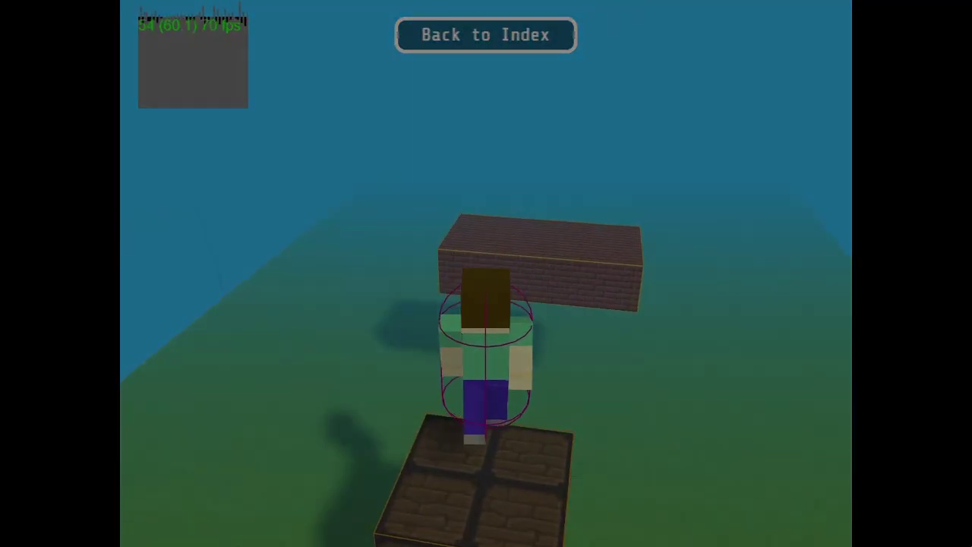